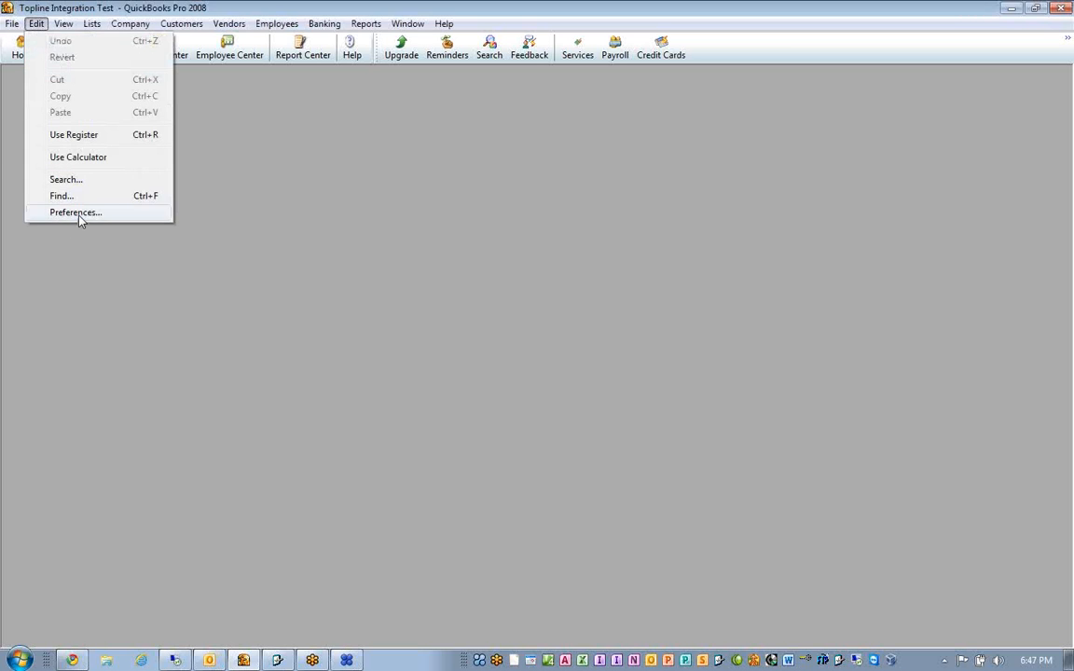
- Examine the company preferences for Accounting, including class tracking, and for Items & Inventory
left_click(74, 213)
left_click(171, 236)
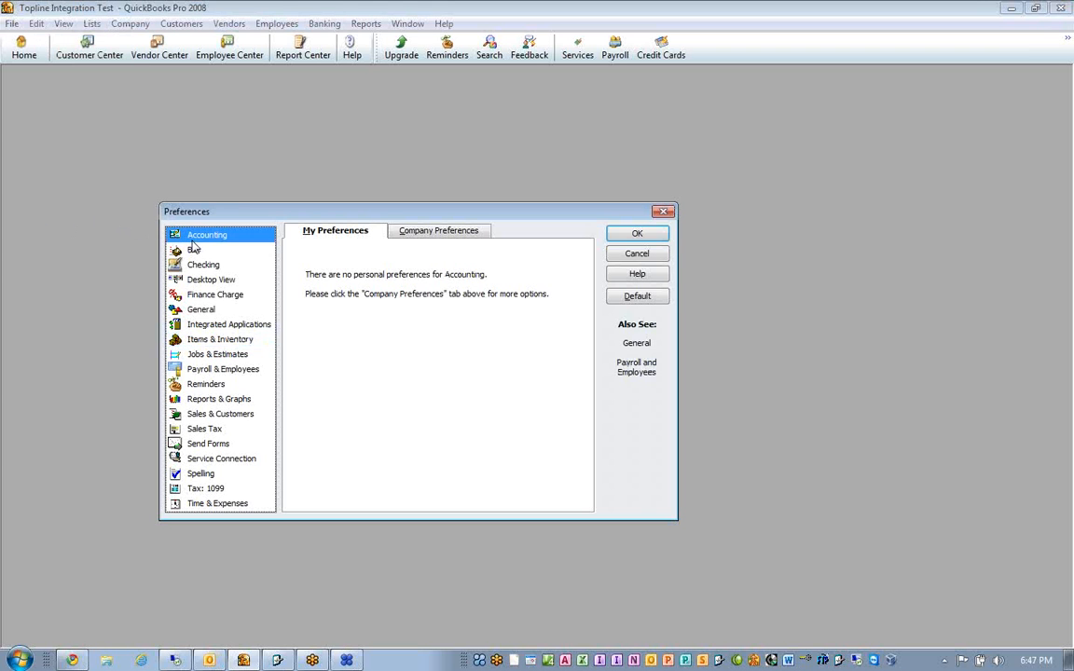
left_click(432, 234)
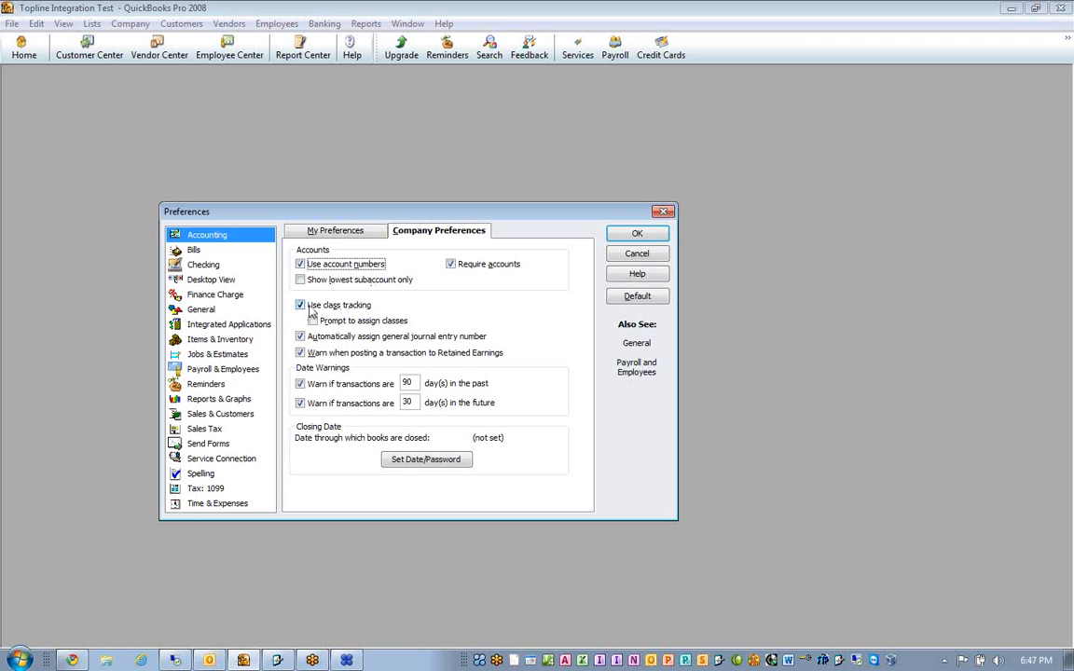
left_click(230, 341)
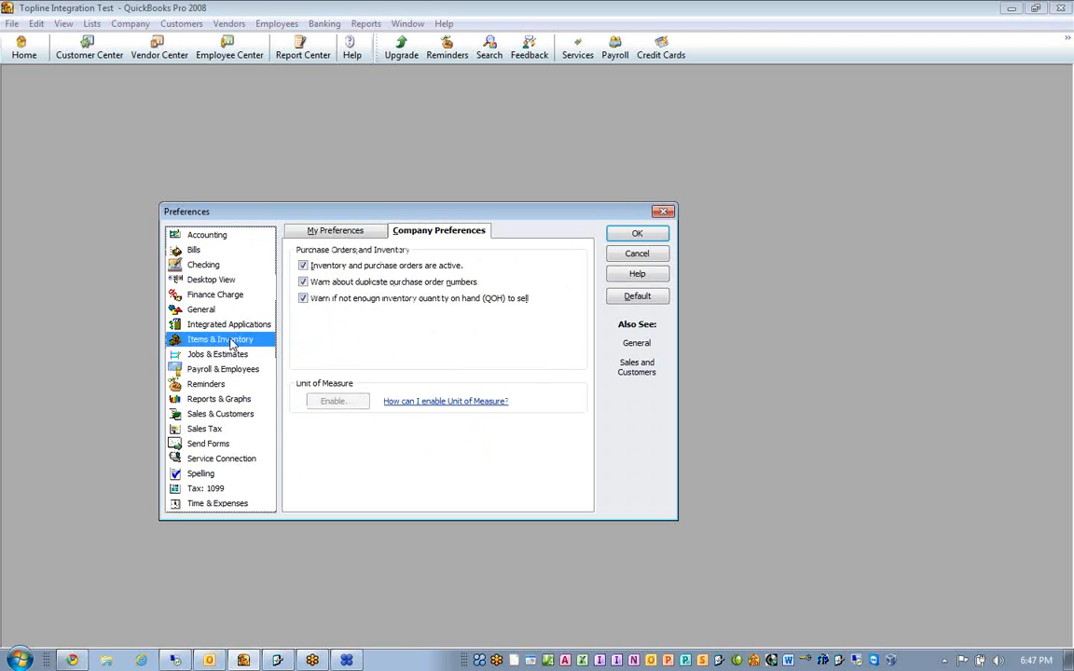
left_click(303, 281)
left_click(303, 282)
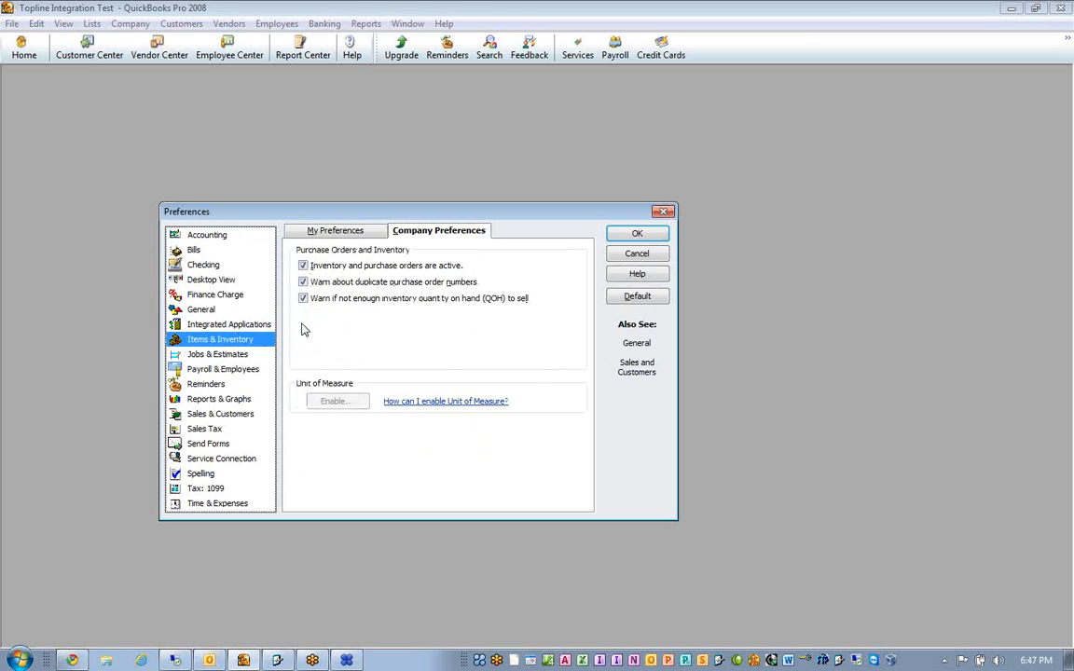
- Review the Sales & Customers preferences and the most common sales tax item in the company's Sales Tax preferences
left_click(215, 417)
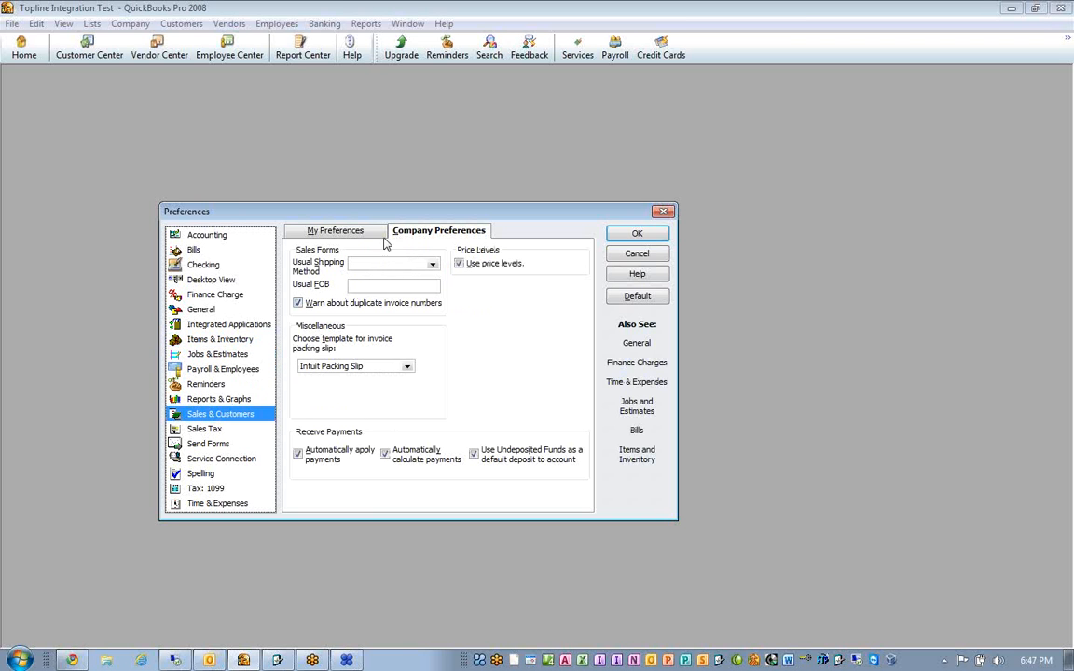
left_click(347, 232)
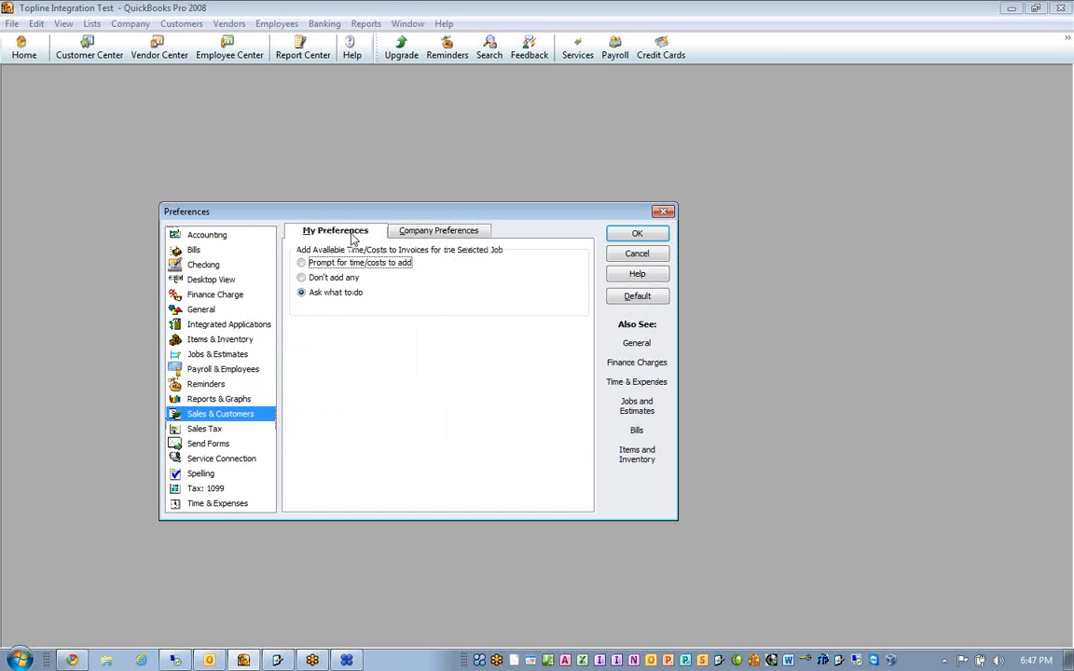
left_click(418, 238)
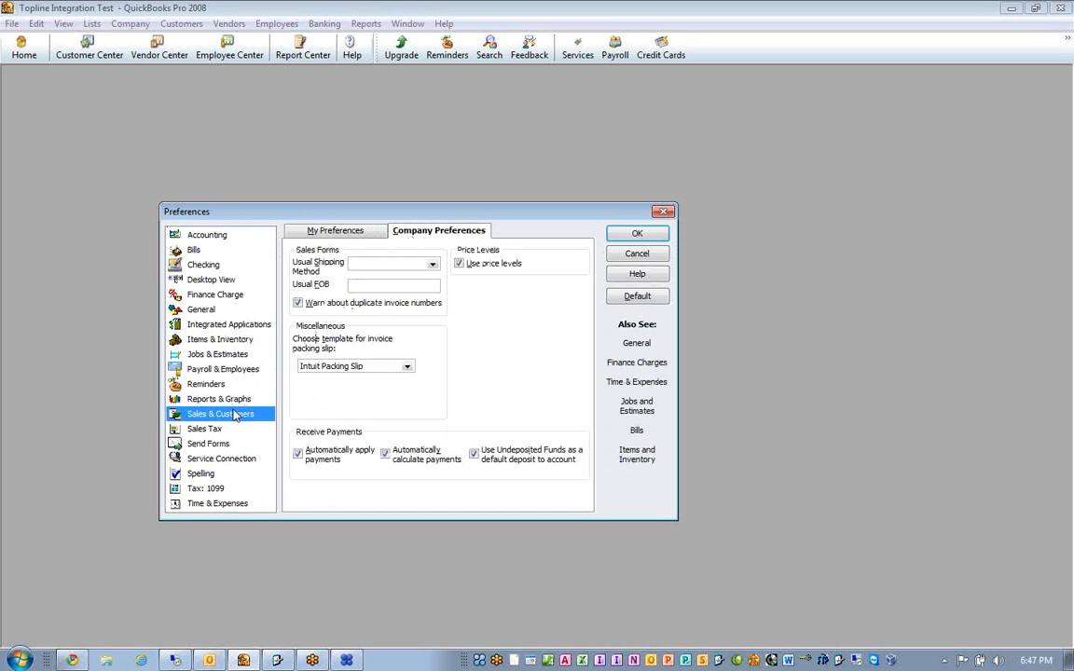
left_click(200, 430)
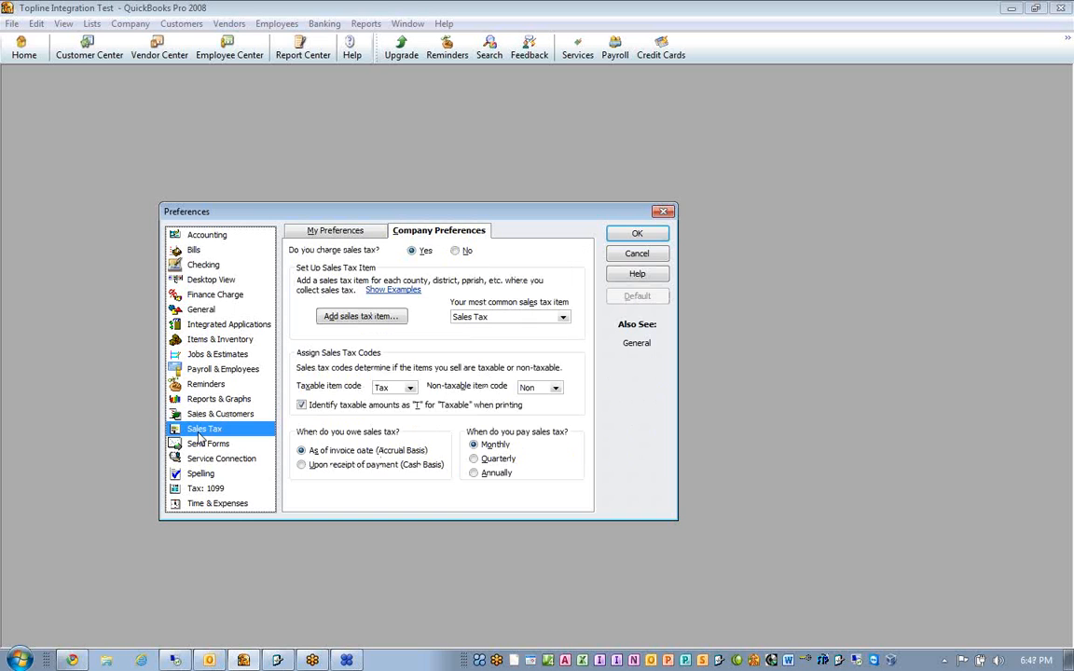
left_click(502, 317)
left_click_drag(502, 317, 446, 322)
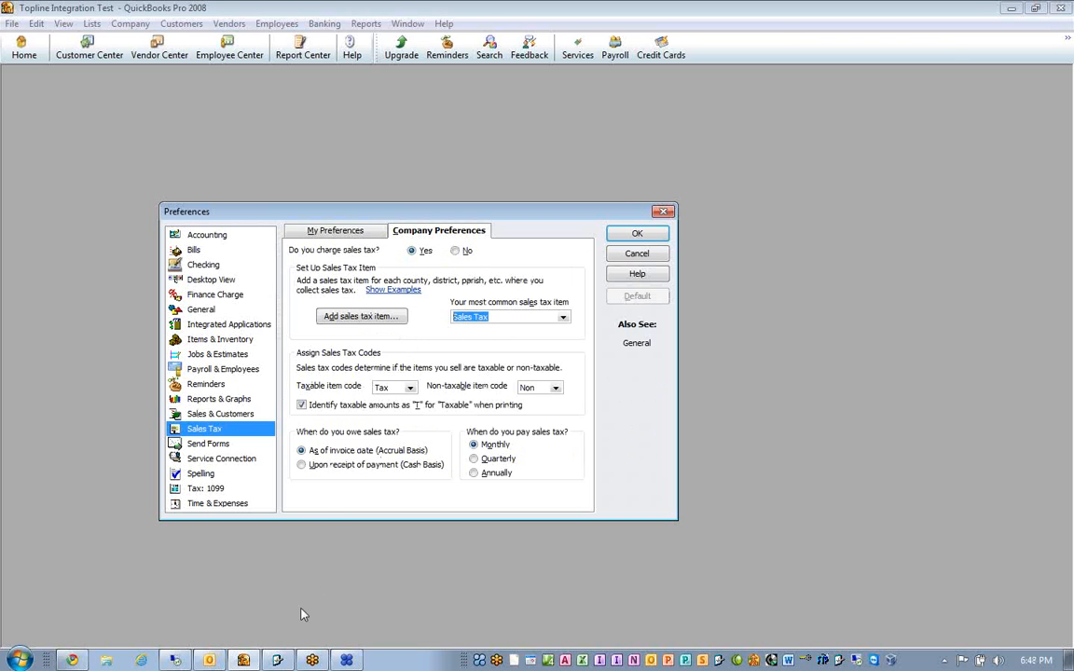
- Switch to the Motor Homes Service program and check the Sales Tax name in its QuickBooks export setup
left_click(277, 660)
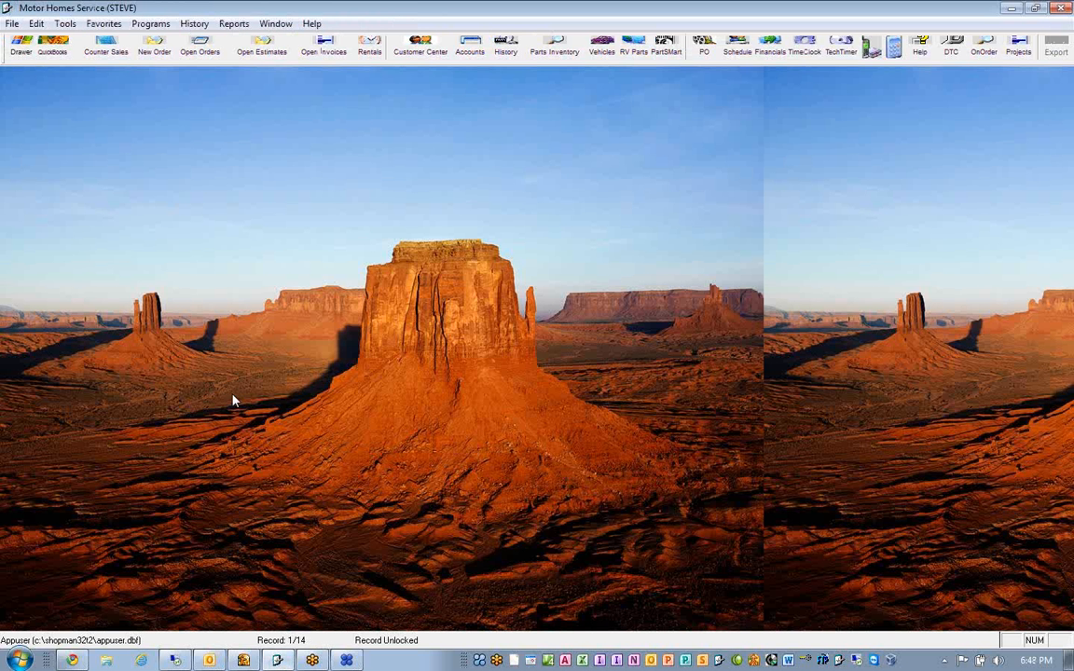
left_click(51, 53)
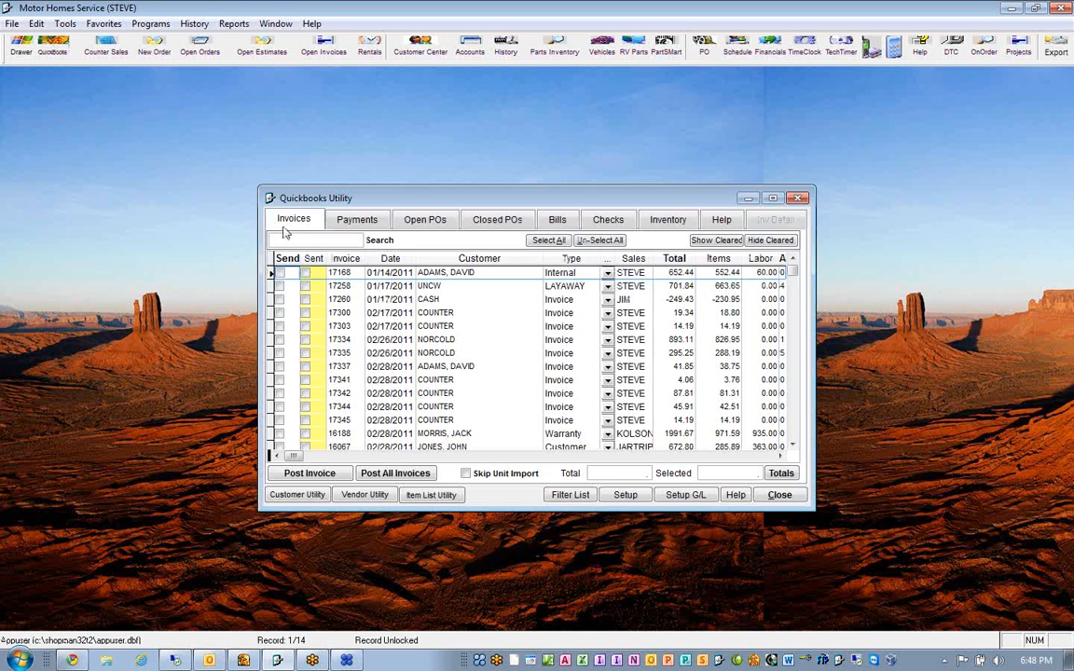
left_click(613, 496)
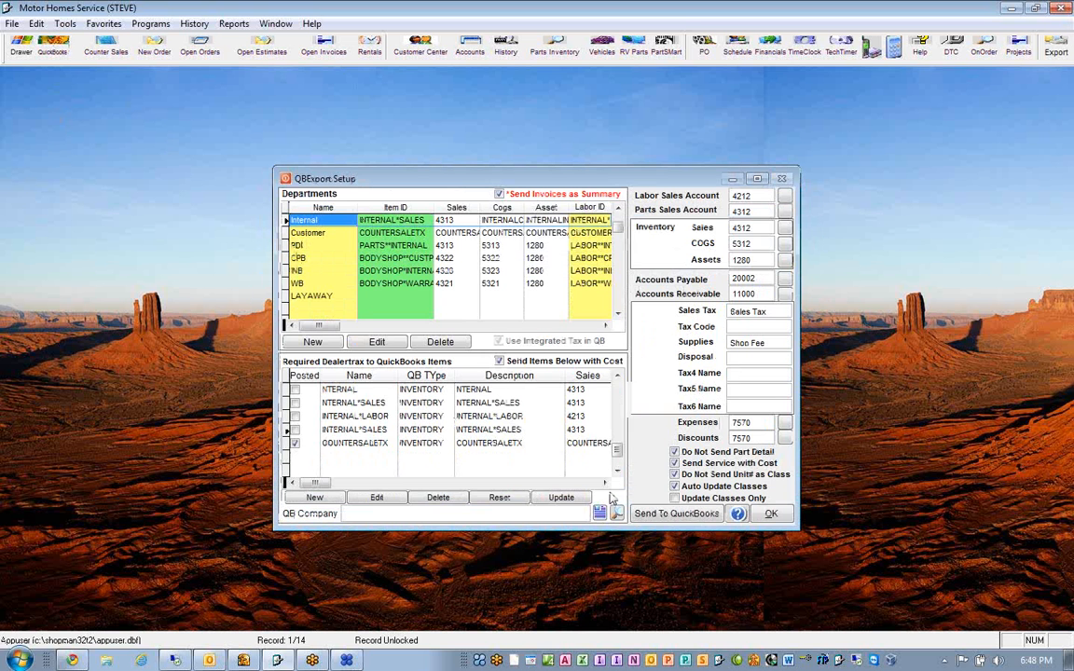
left_click_drag(763, 312, 729, 321)
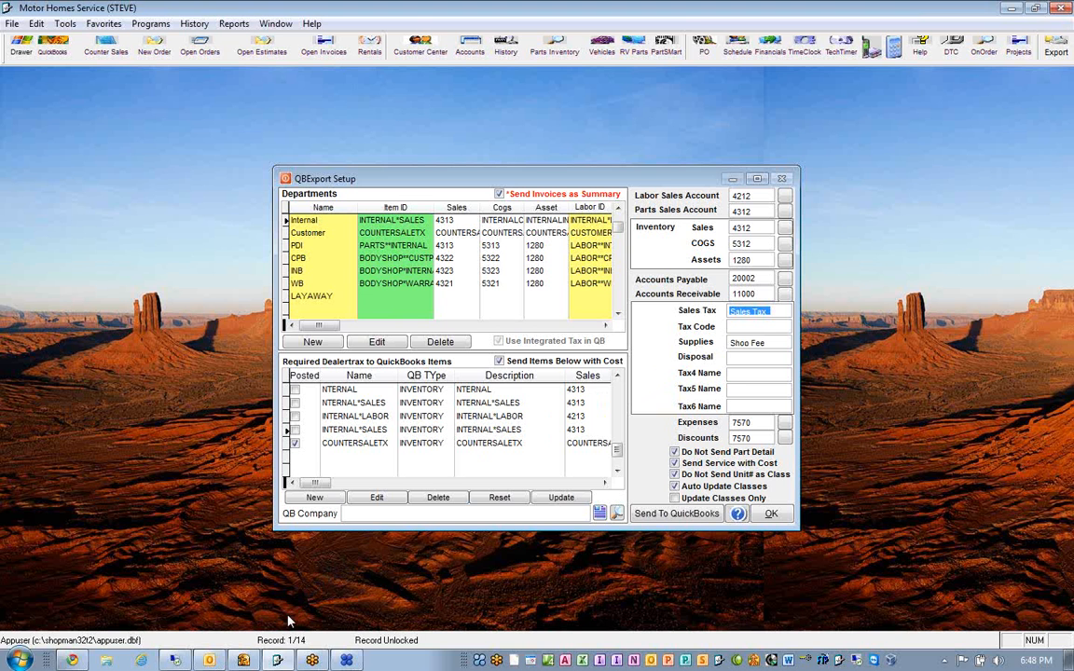
- Switch back to QuickBooks and check the available taxable and non-taxable item codes in the Sales Tax preferences
left_click(243, 660)
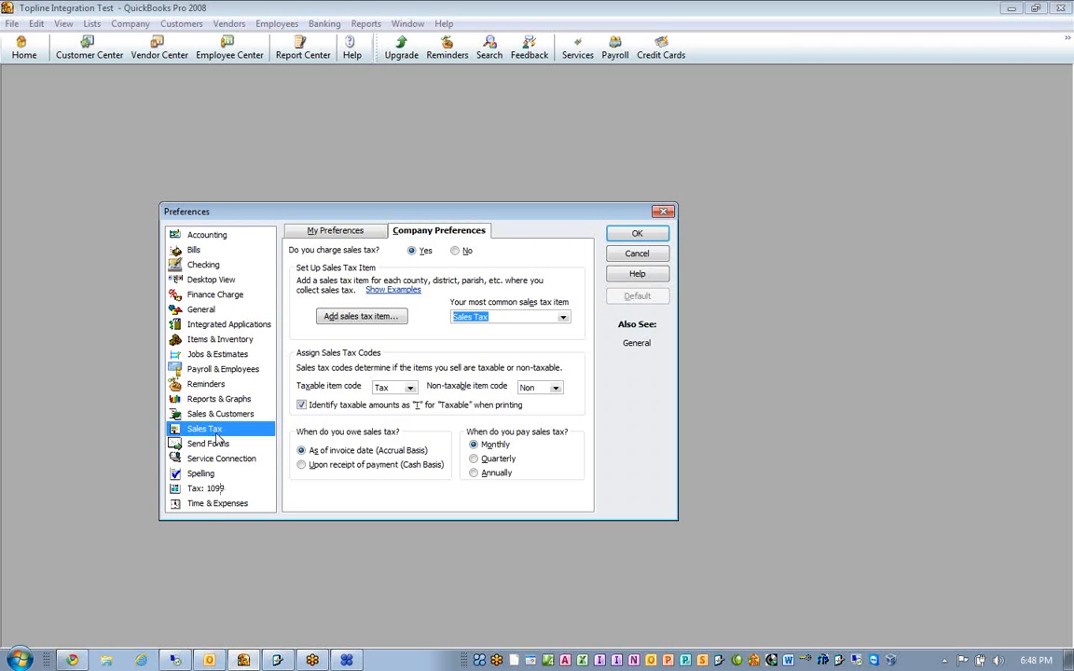
left_click(409, 388)
left_click(410, 389)
left_click(554, 389)
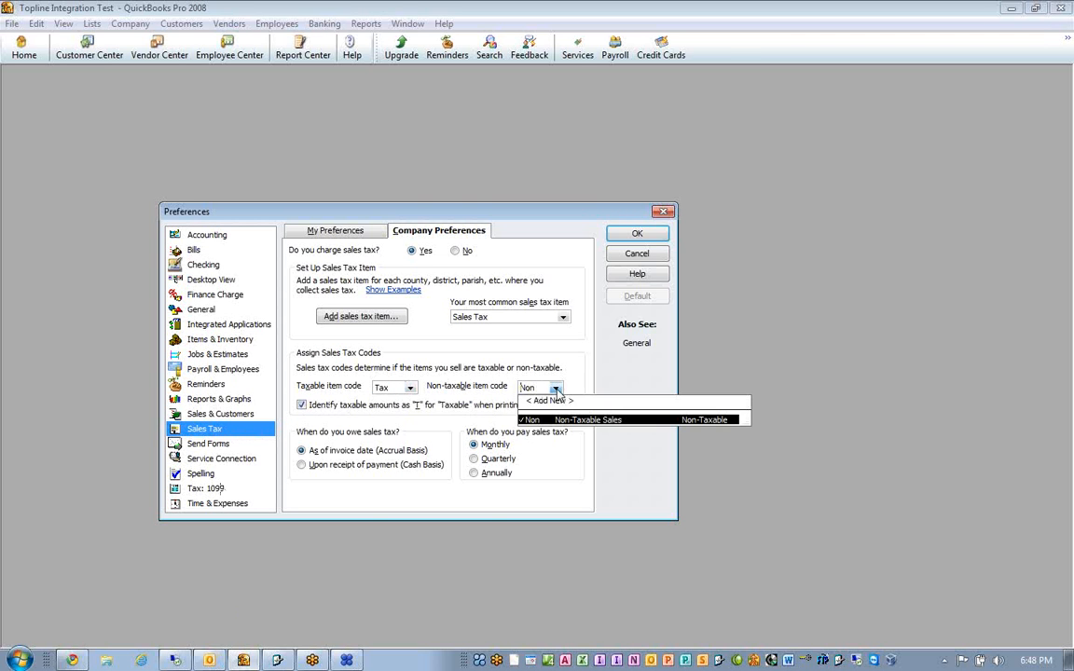
left_click(556, 389)
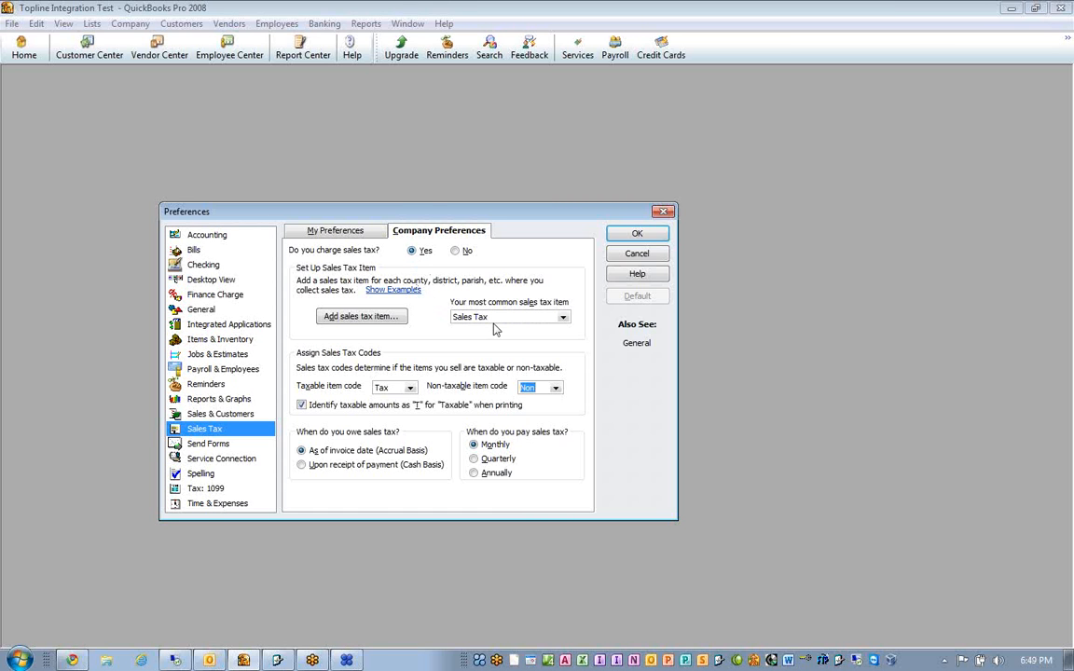
- Accept the preferences and open the Item List
left_click(629, 233)
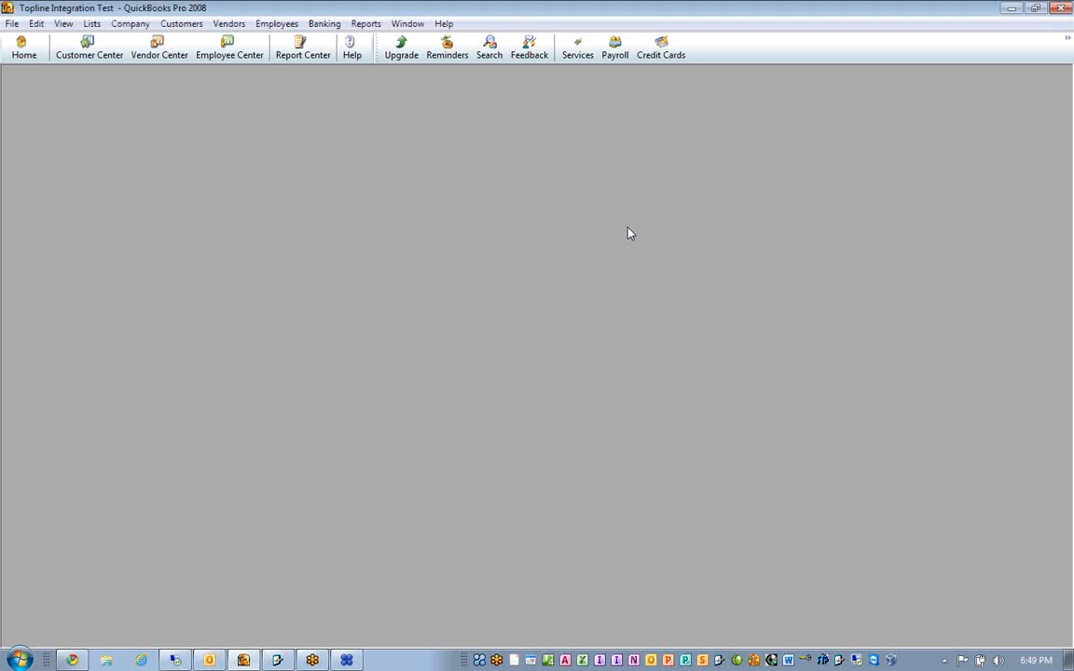
left_click(93, 25)
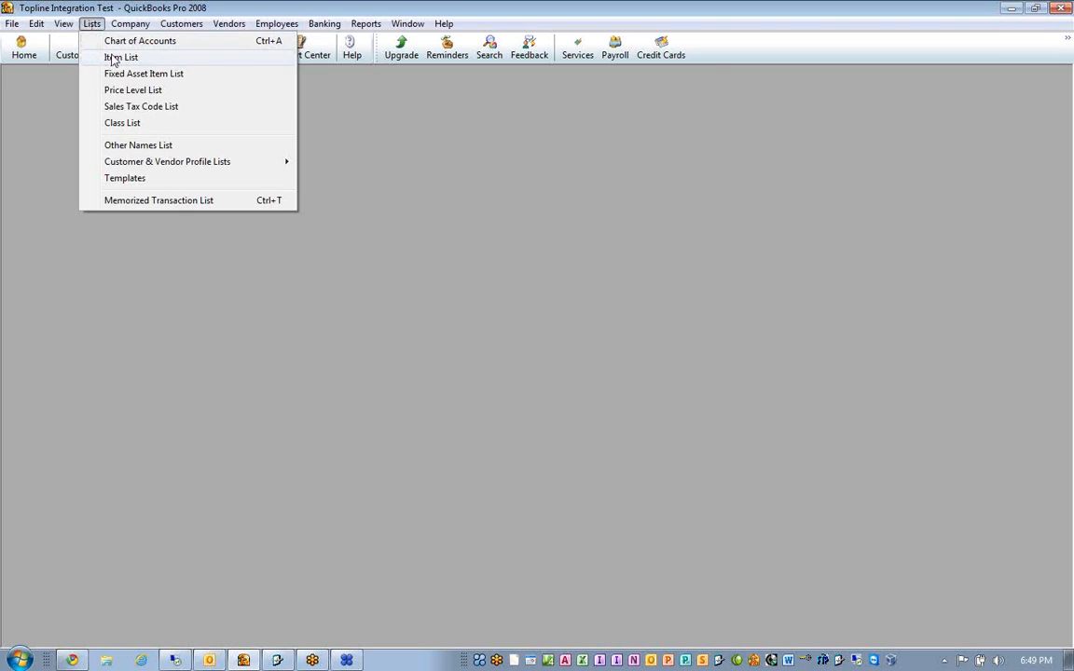
left_click(102, 57)
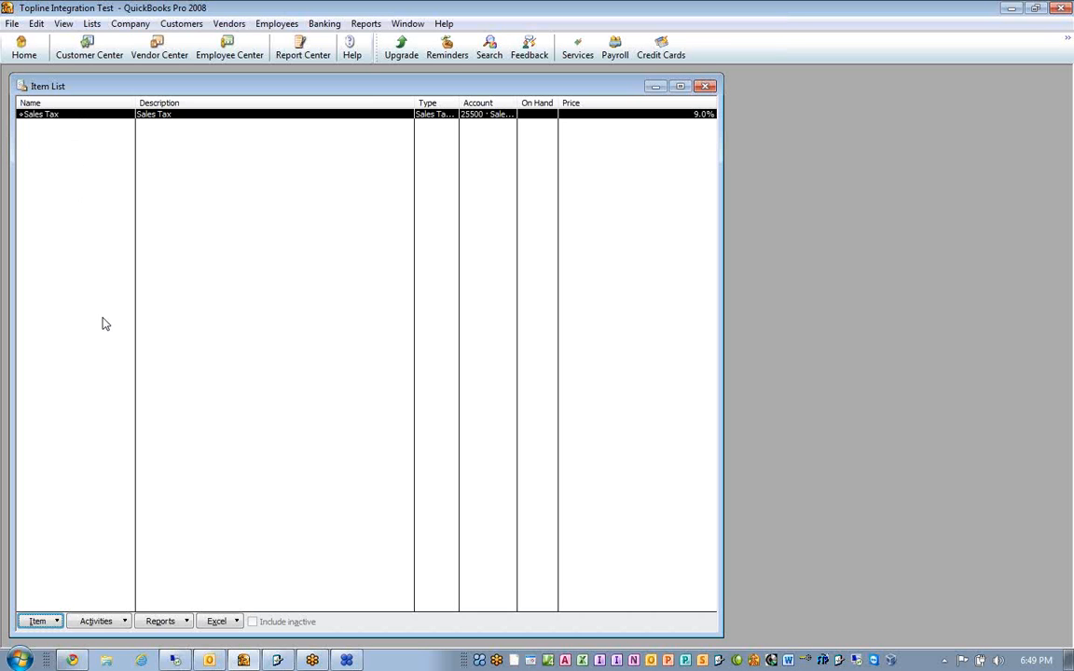
- Switch to the Motor Homes Service program, maximize the QBExport Setup window and widen the Item ID column in the Departments table
left_click(277, 662)
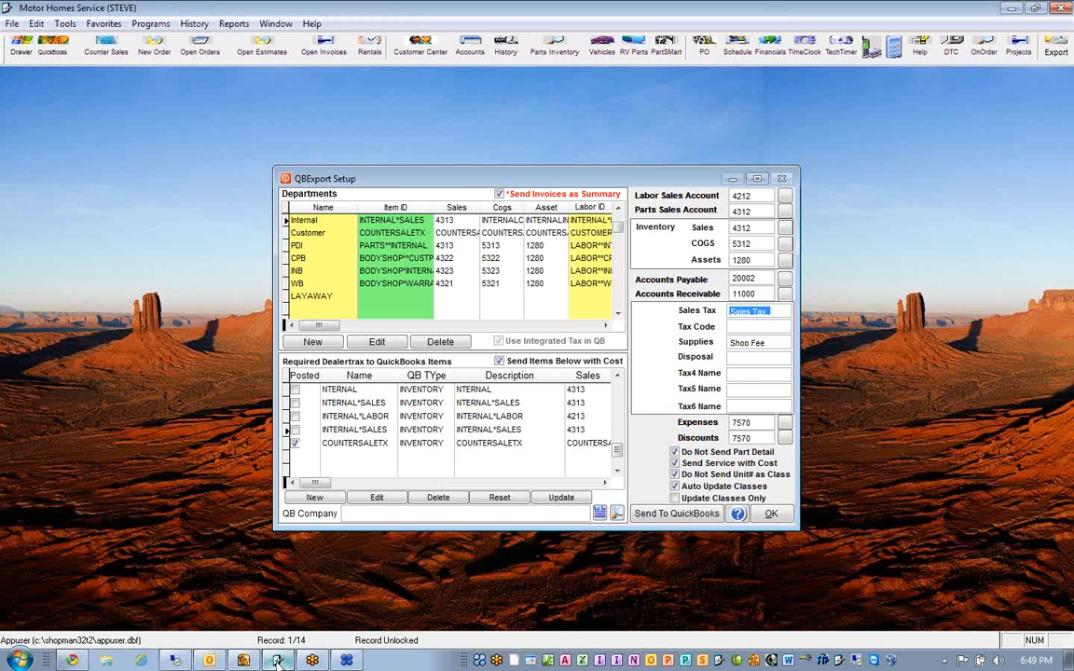
left_click(617, 210)
left_click(618, 210)
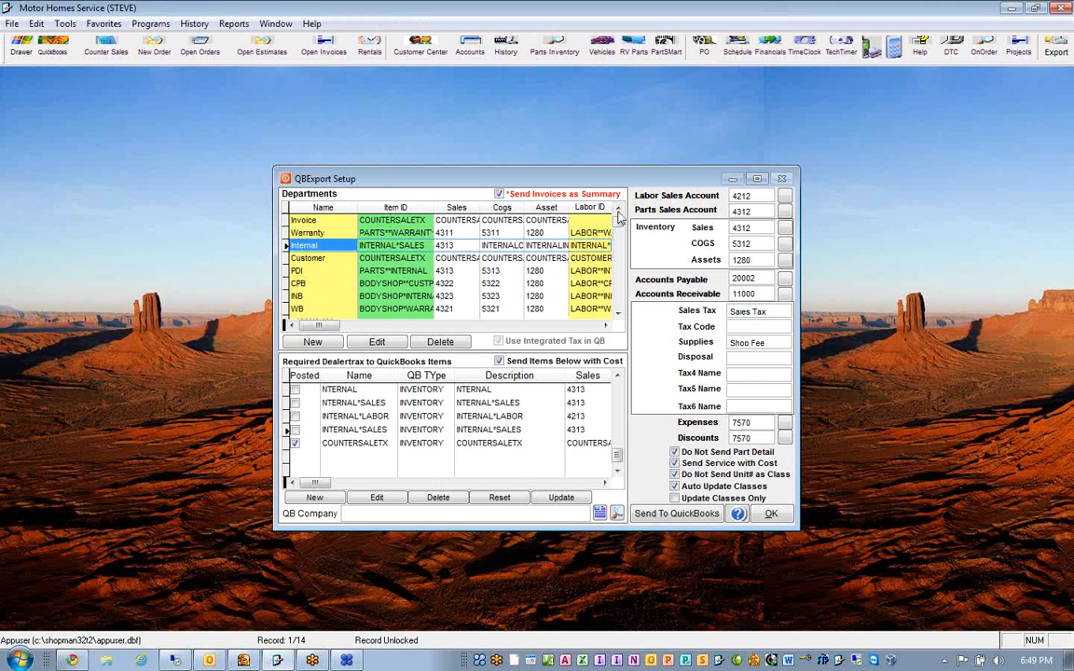
double_click(583, 178)
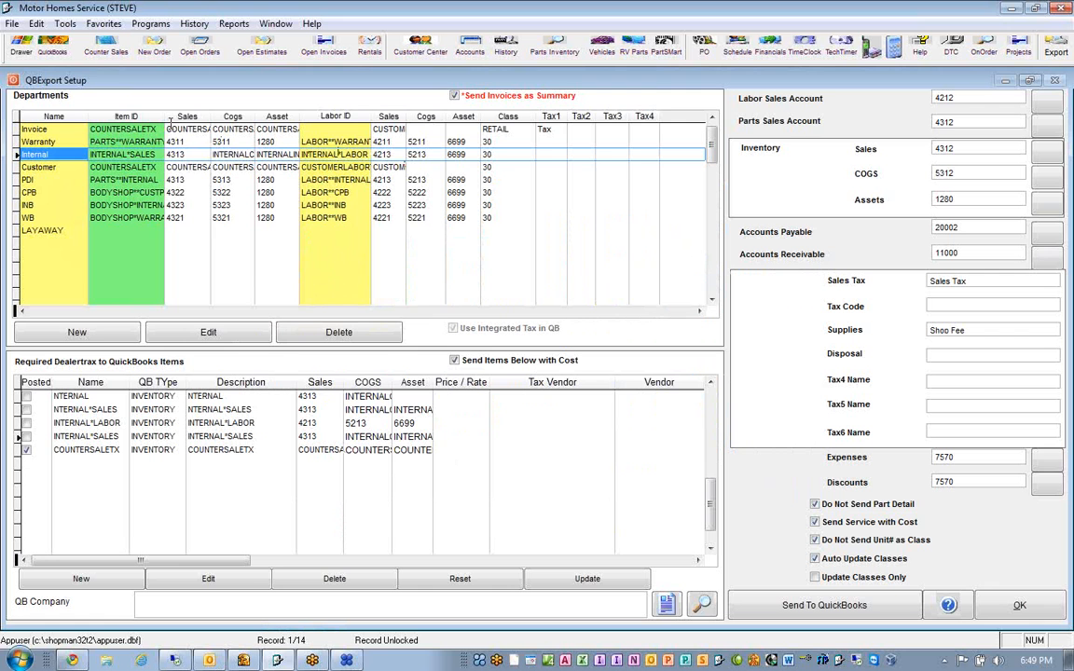
left_click_drag(175, 124, 180, 124)
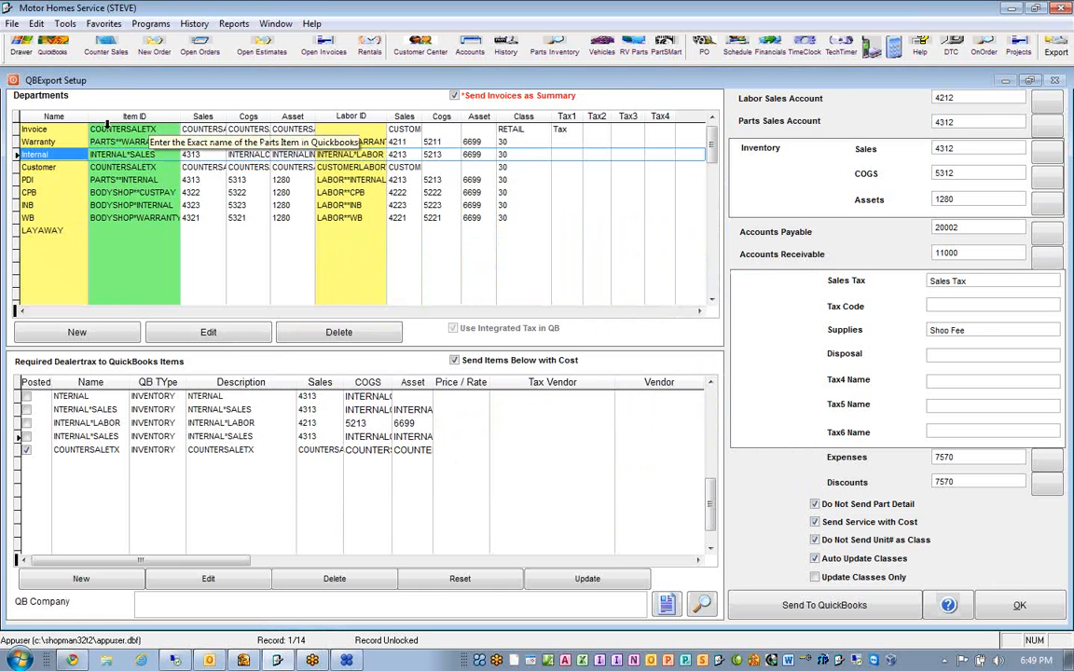
- Fit the Departments columns to their contents and copy the Invoice department's Item ID, COUNTERSALETX
left_click(62, 130)
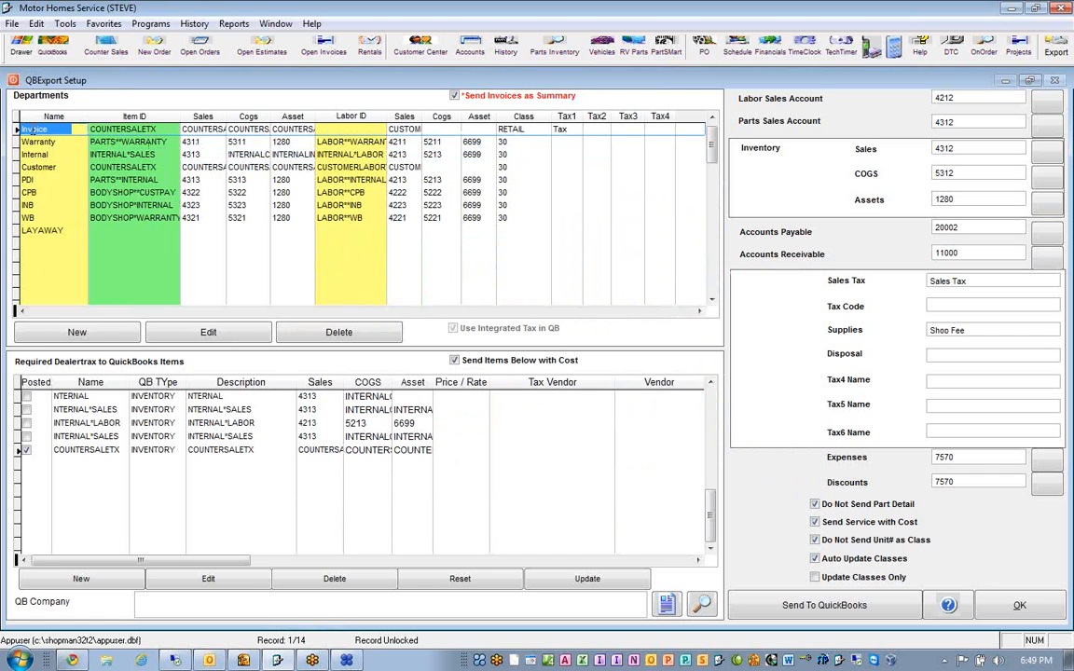
left_click(46, 129)
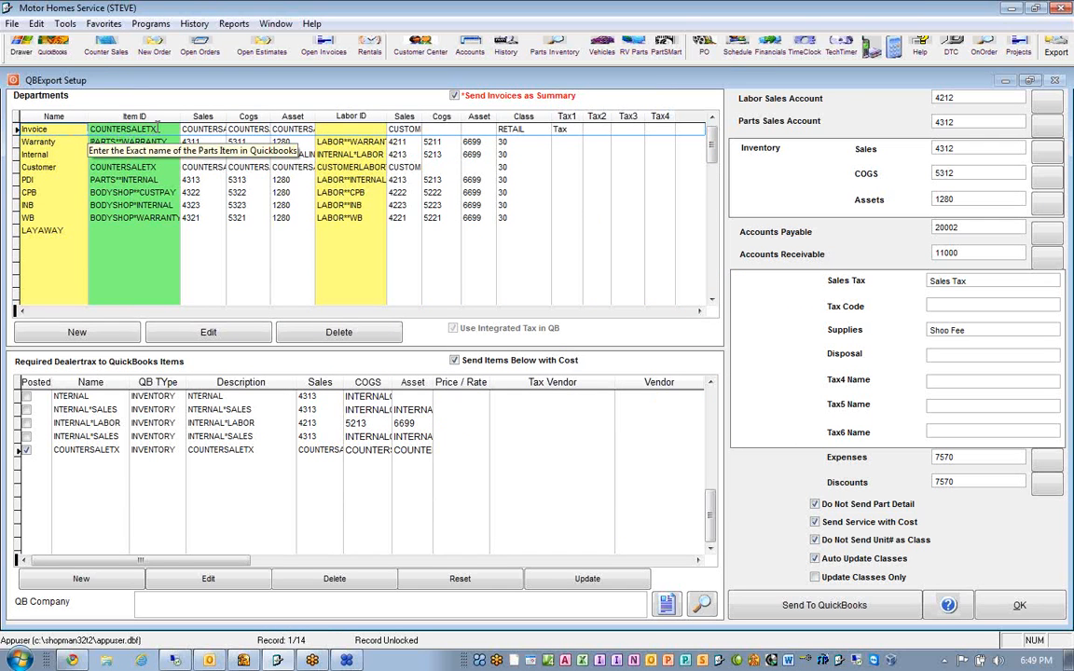
left_click(155, 129)
left_click_drag(155, 129, 86, 112)
key("ctrl+c")
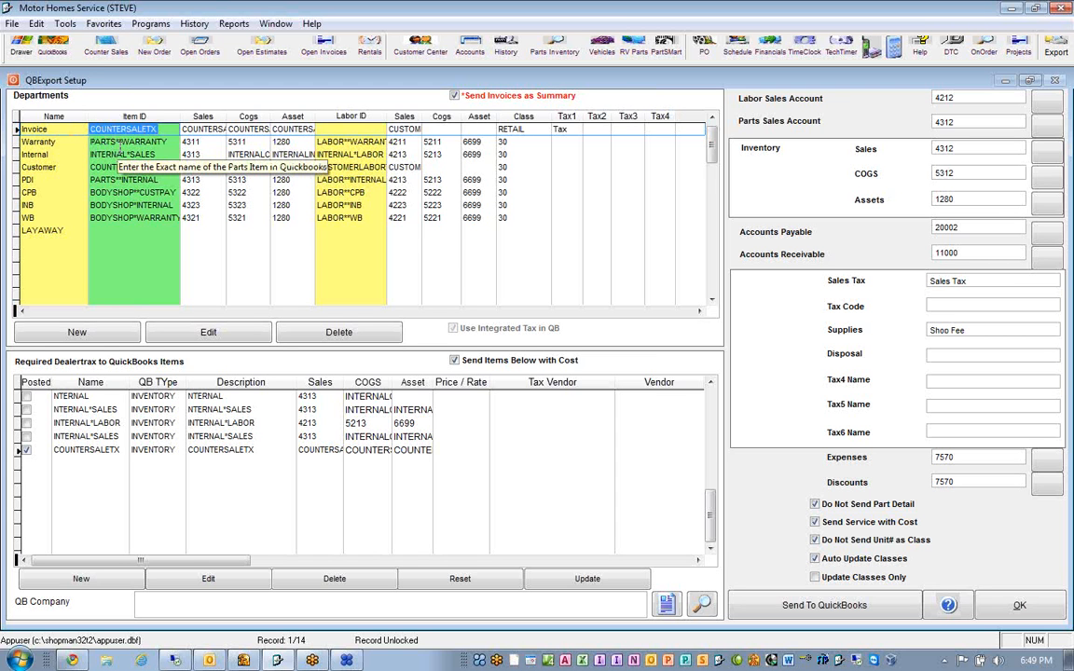
double_click(17, 116)
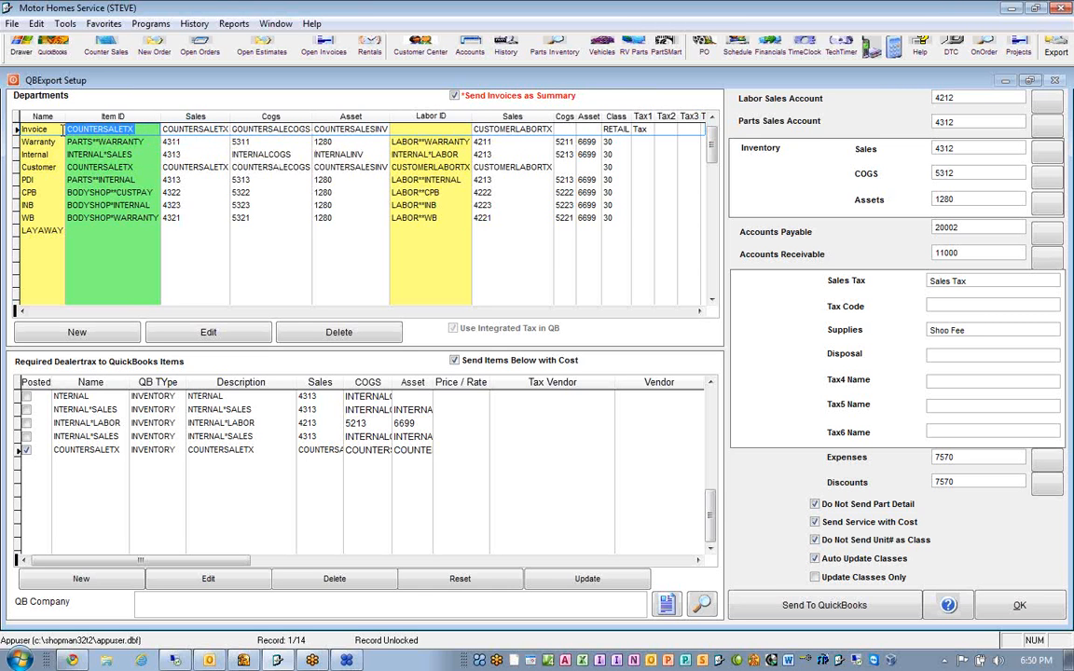
left_click(36, 25)
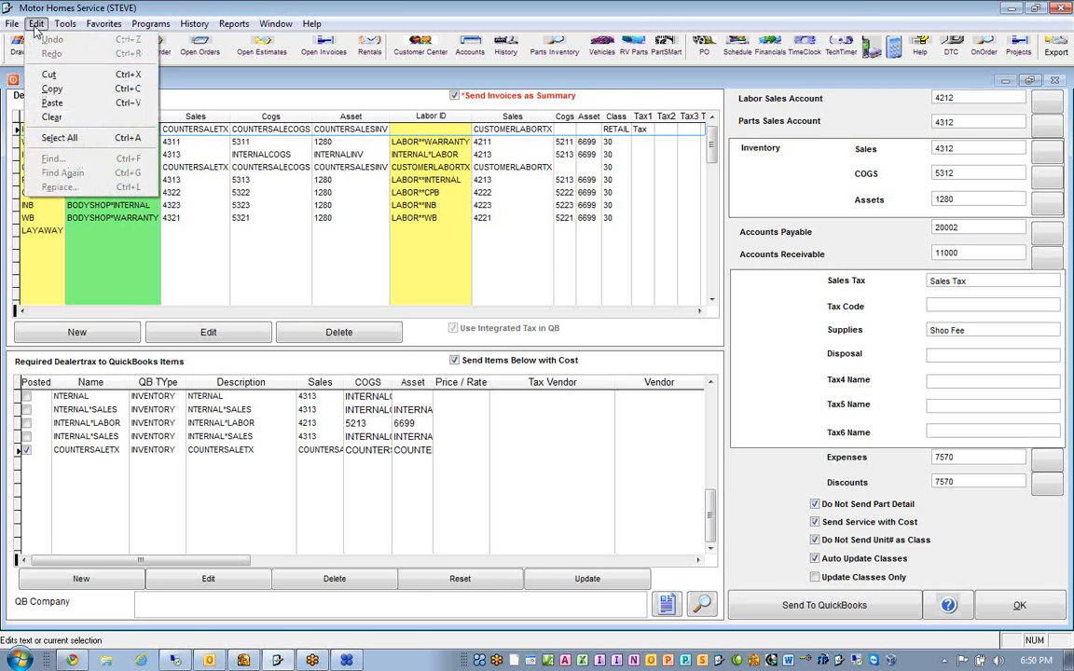
left_click(52, 89)
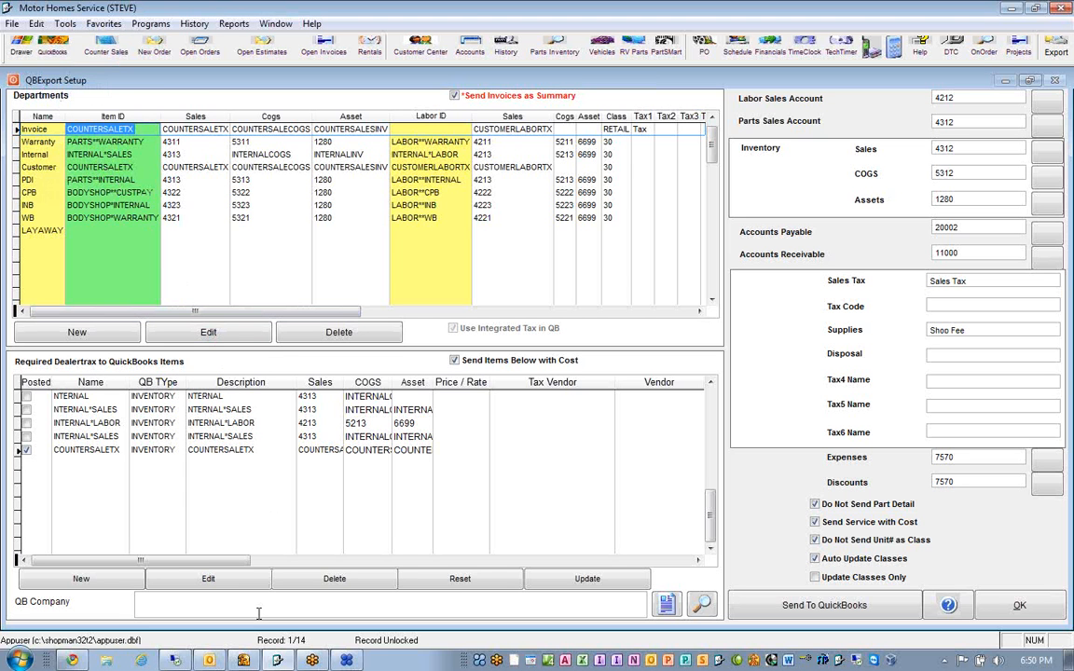
- Switch to QuickBooks and start a new item of type Other Charge, pasting COUNTERSALETX as its name
mouse_move(244, 661)
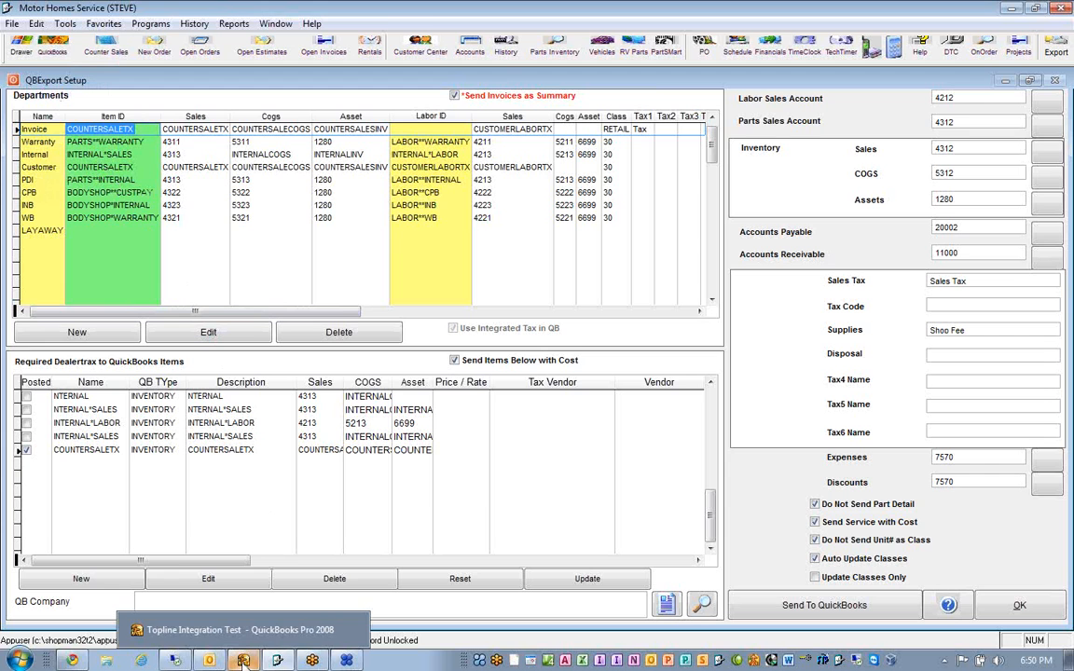
left_click(243, 661)
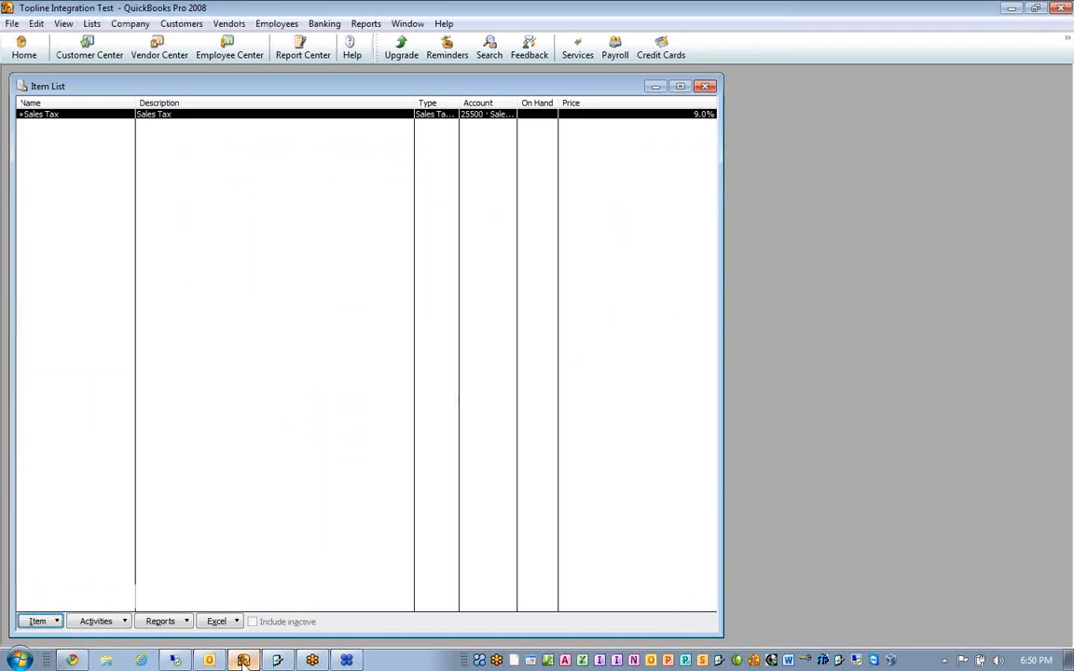
left_click(39, 621)
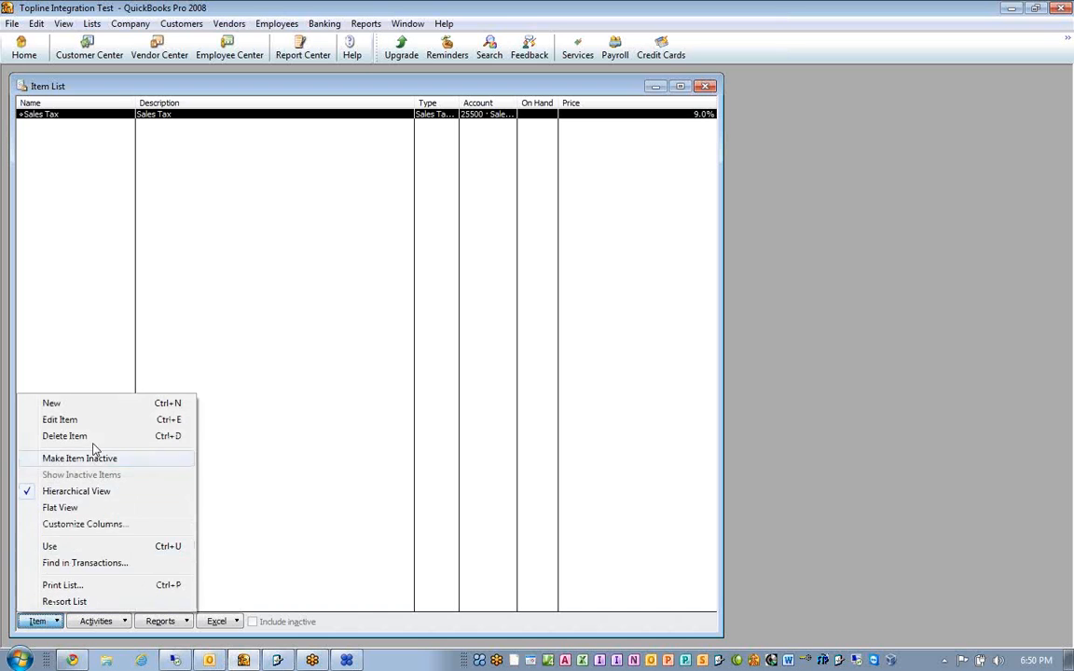
left_click(115, 405)
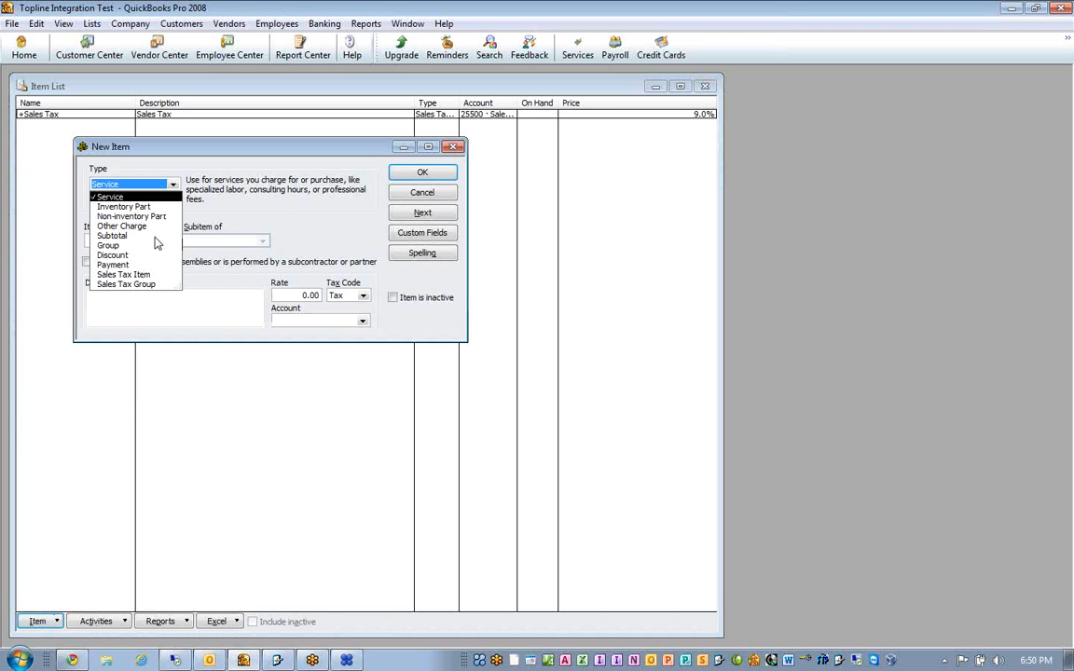
left_click(122, 226)
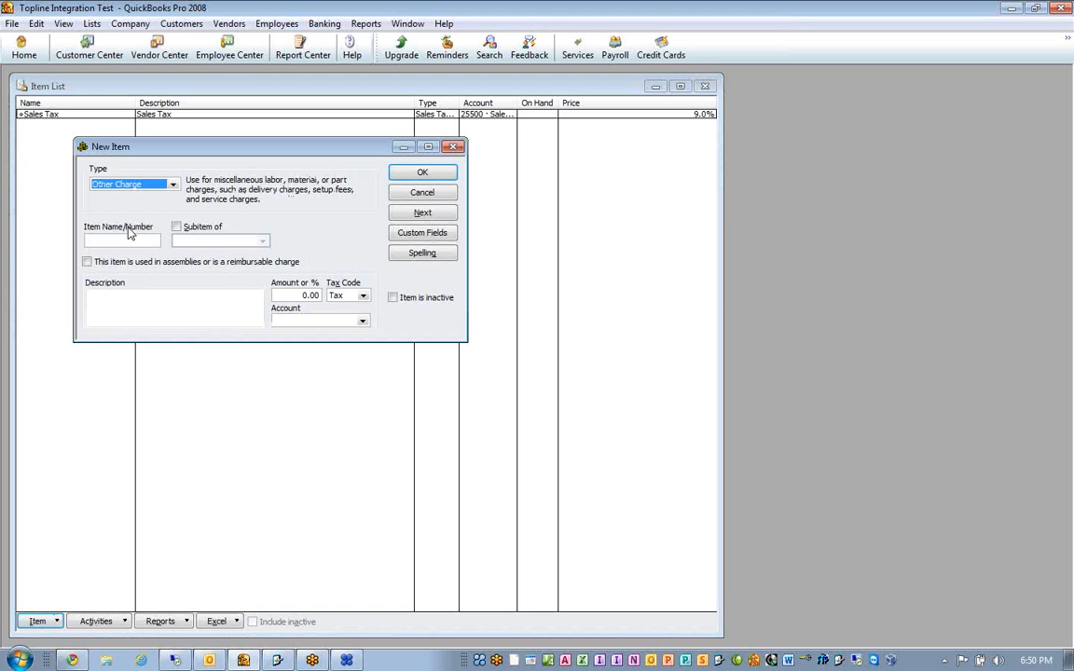
left_click(119, 241)
right_click(117, 239)
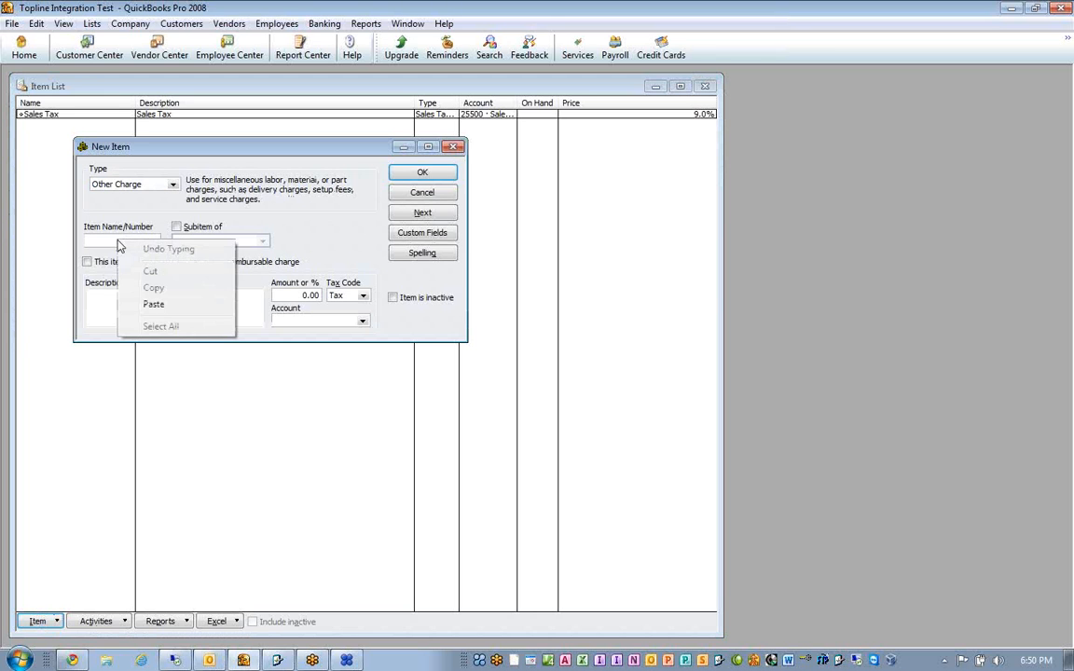
left_click(151, 305)
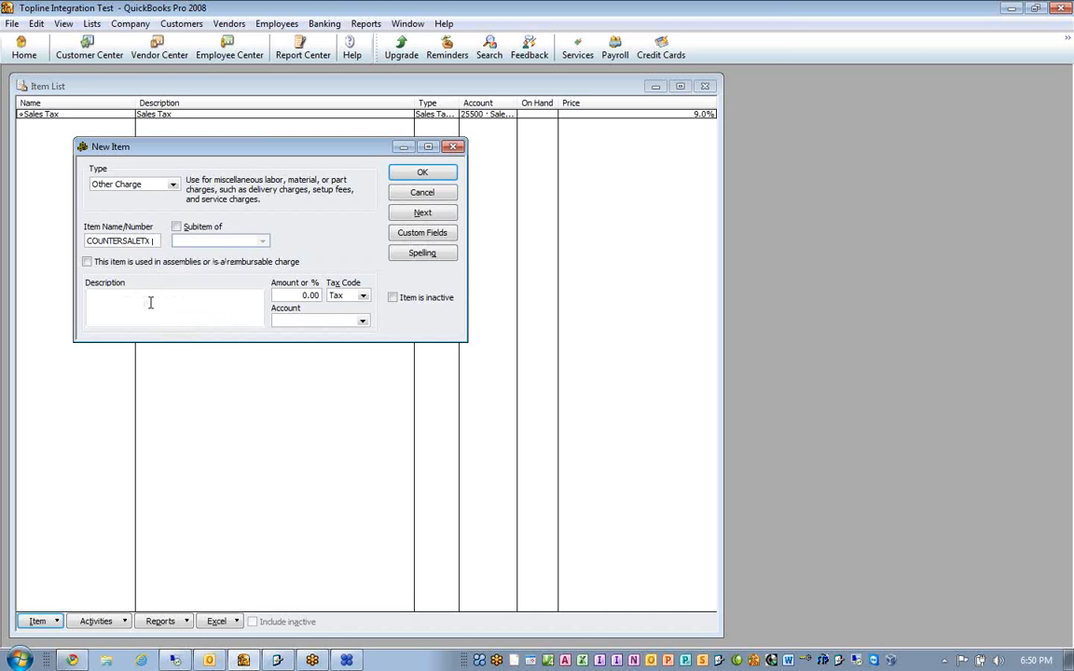
- Describe the item as "Income from Sales", assign account 46600 Parts and Materials Sales, and save it to start another new item
left_click(152, 304)
type("Cncl")
type("om")
type("e from")
type(" Sa")
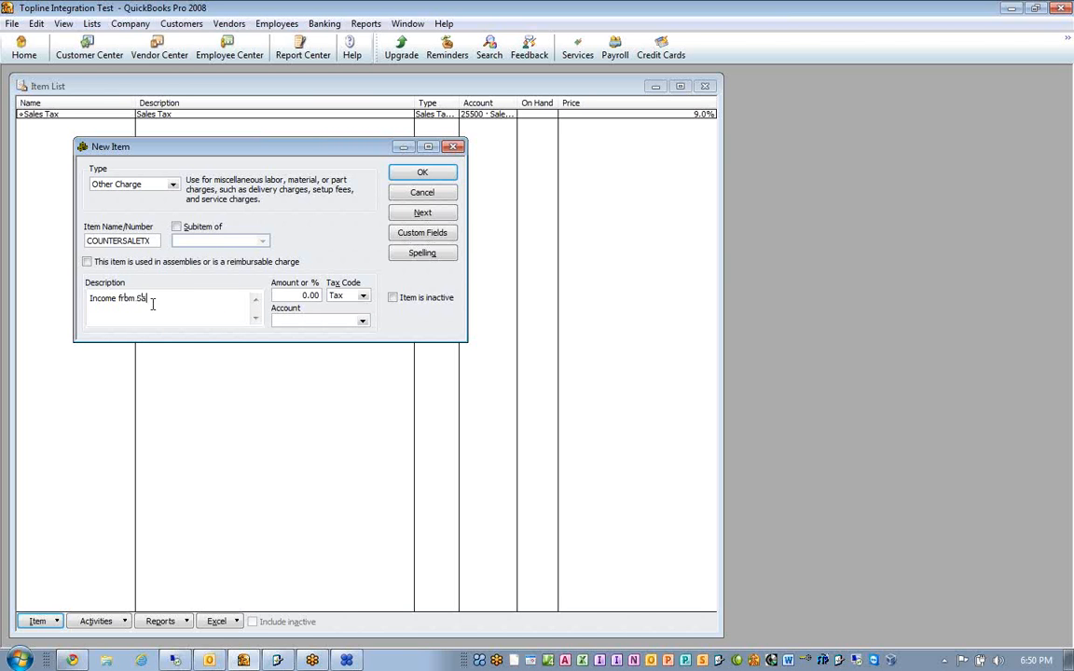
type("les")
left_click(362, 320)
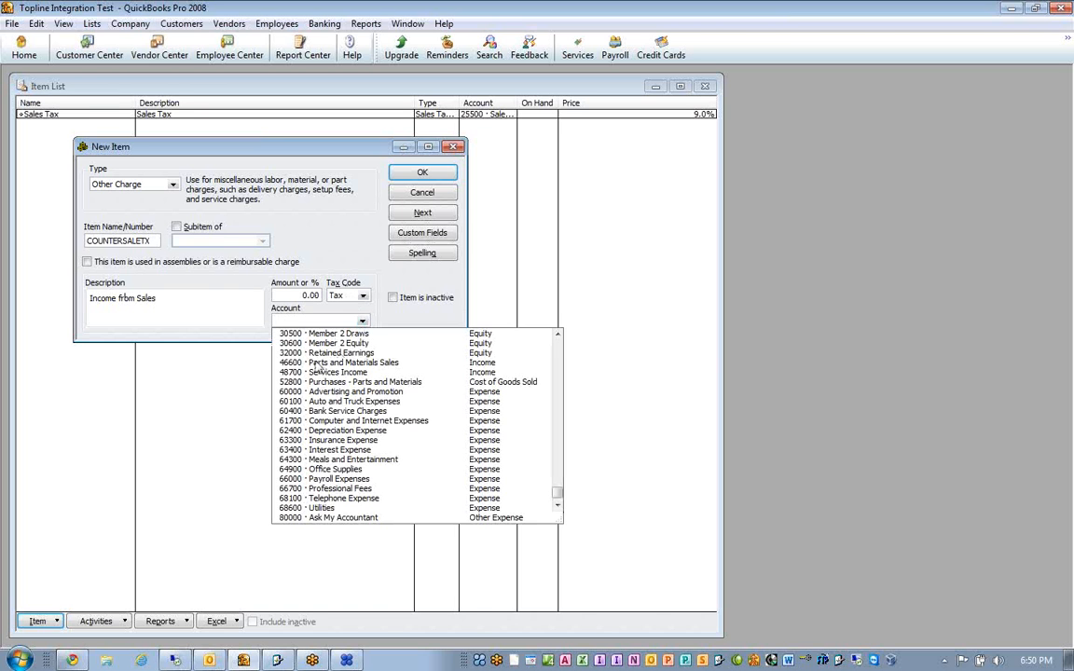
type("48")
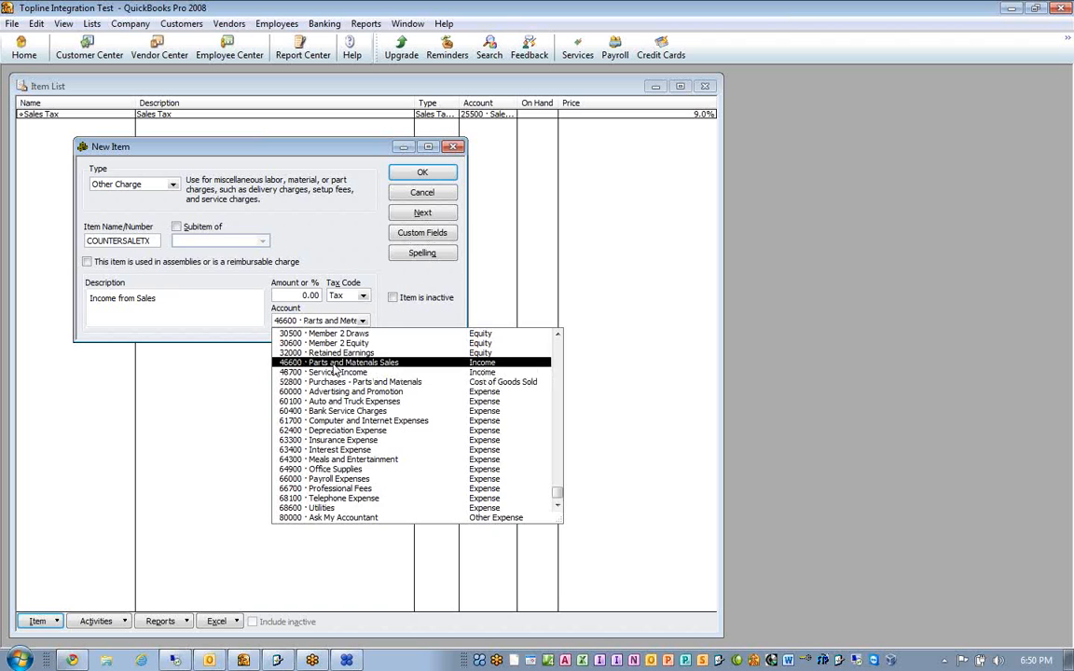
left_click(335, 362)
left_click(420, 215)
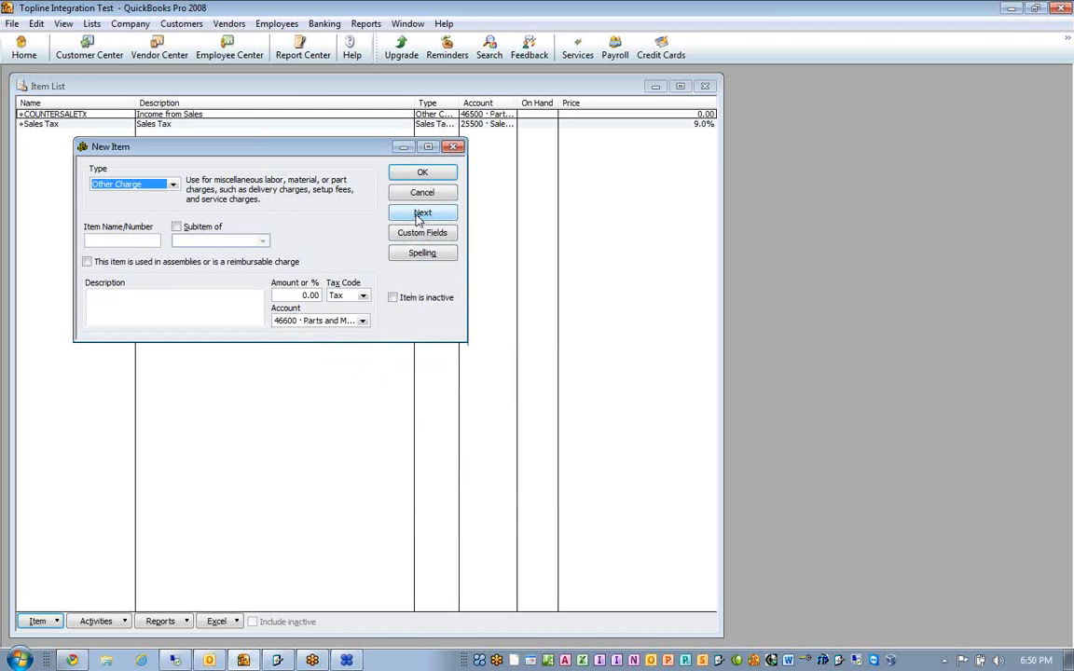
- Copy the Invoice department's Cogs entry, COUNTERSALECOGS, from Motor Homes Service and paste it as the new item's name in QuickBooks
left_click(278, 660)
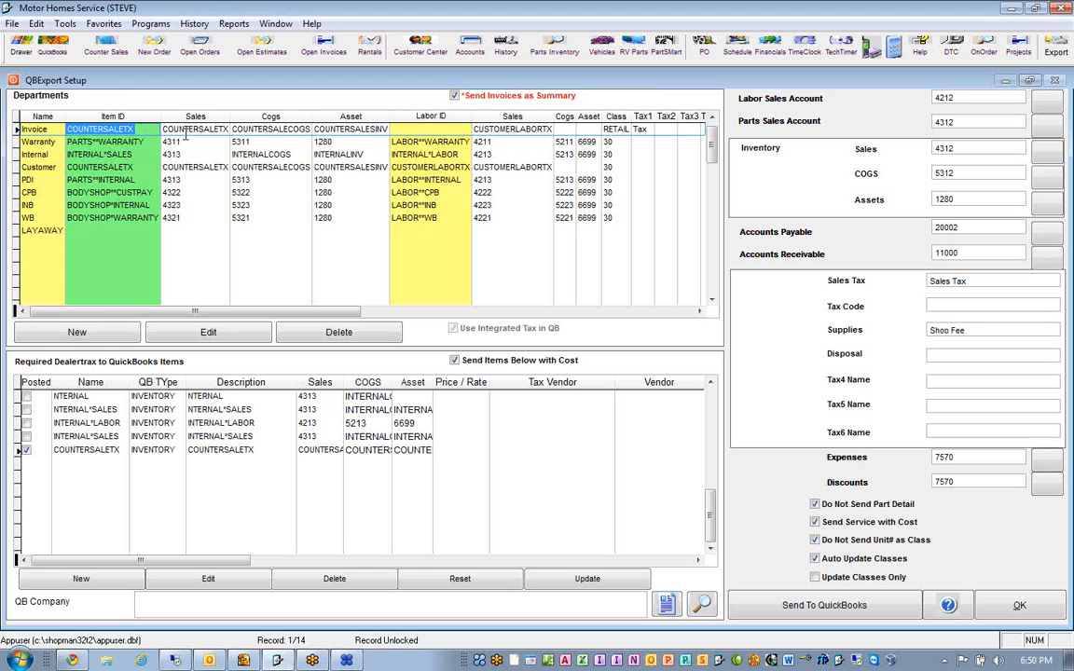
left_click(244, 130)
key("ctrl+c")
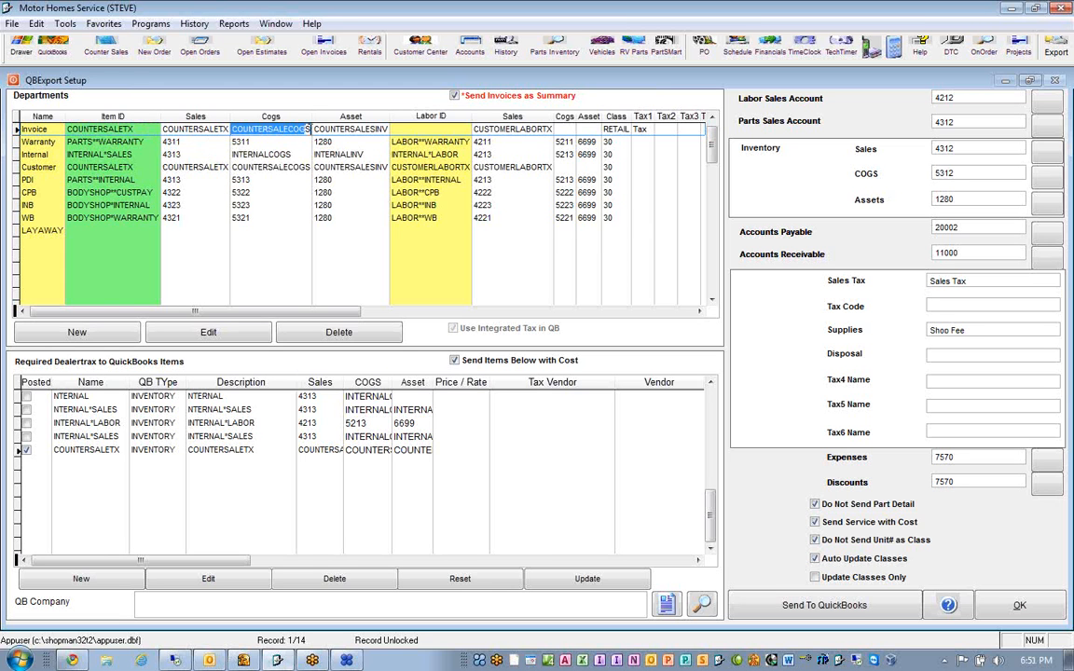
left_click(36, 23)
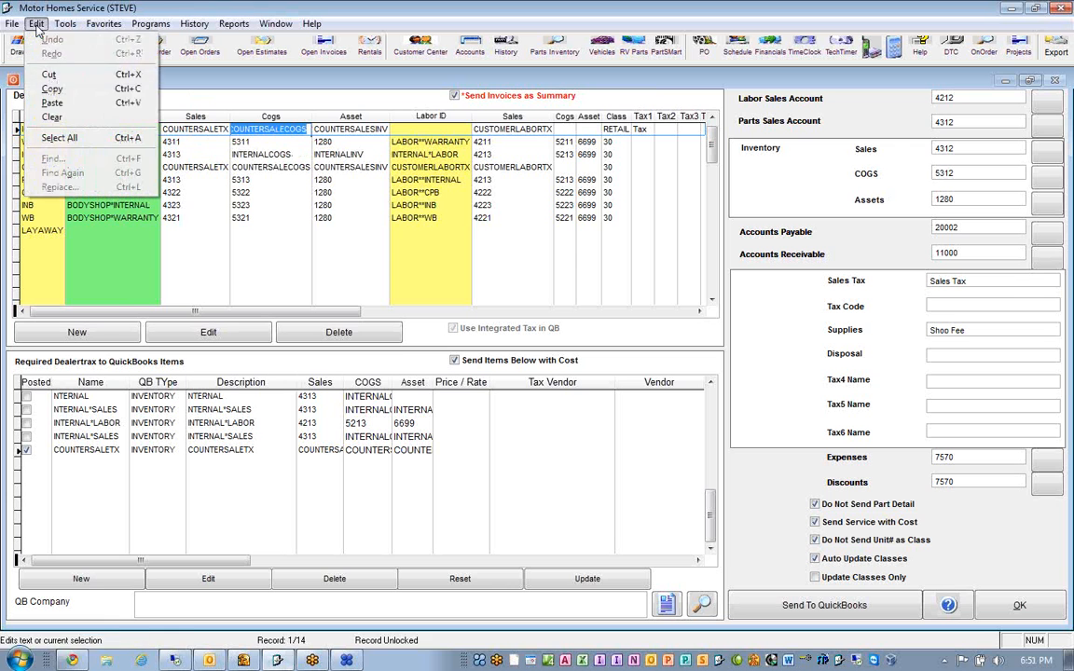
left_click(56, 87)
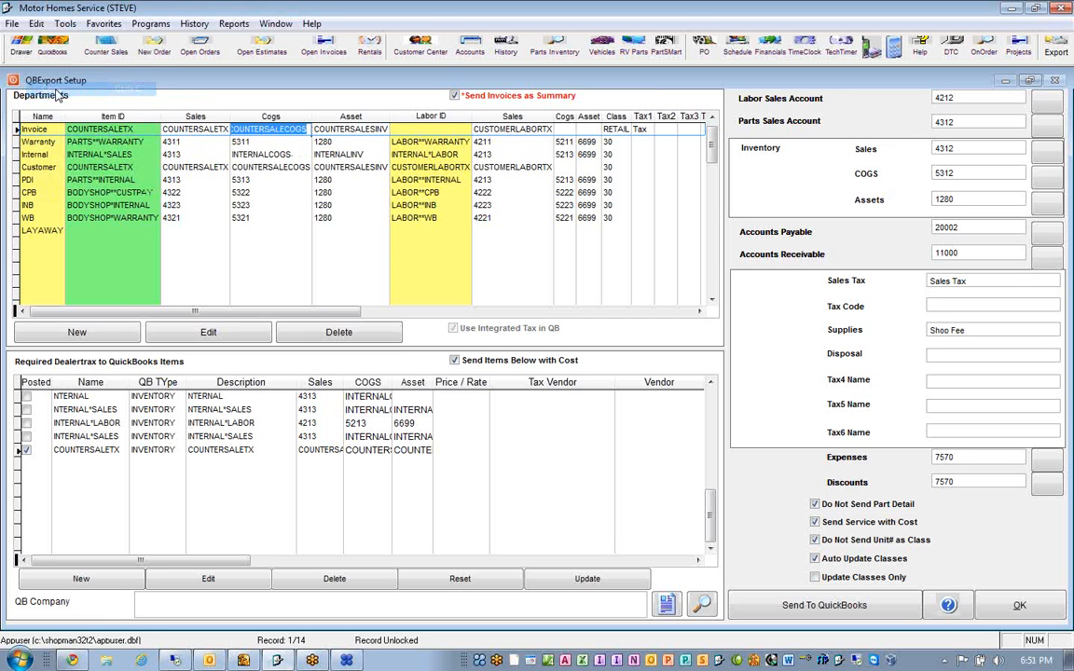
left_click(277, 661)
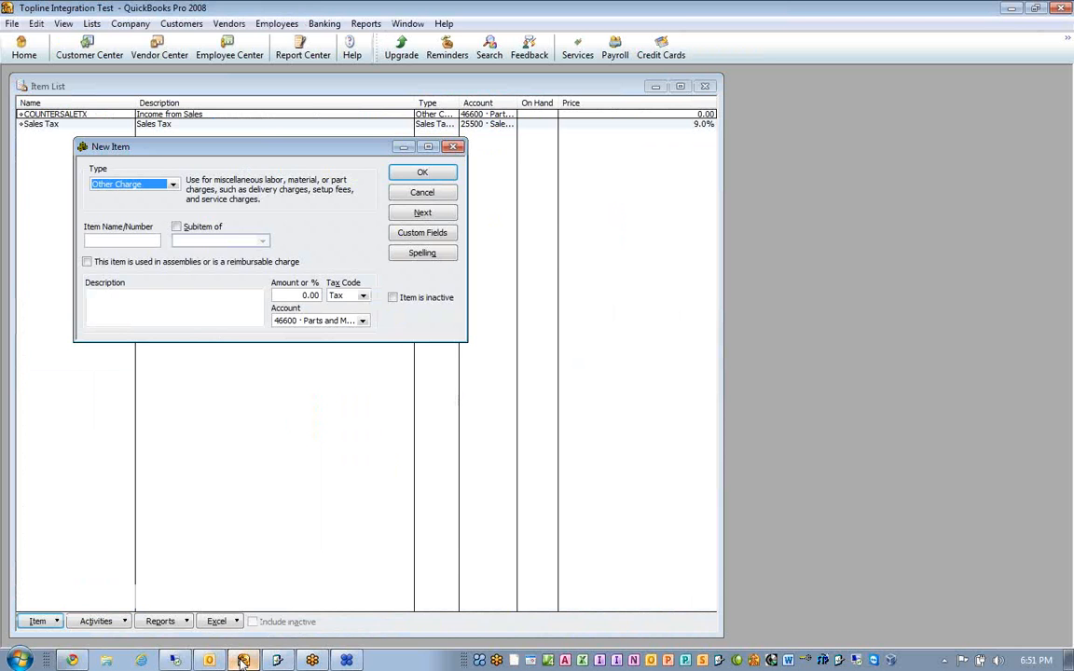
right_click(126, 240)
left_click(147, 302)
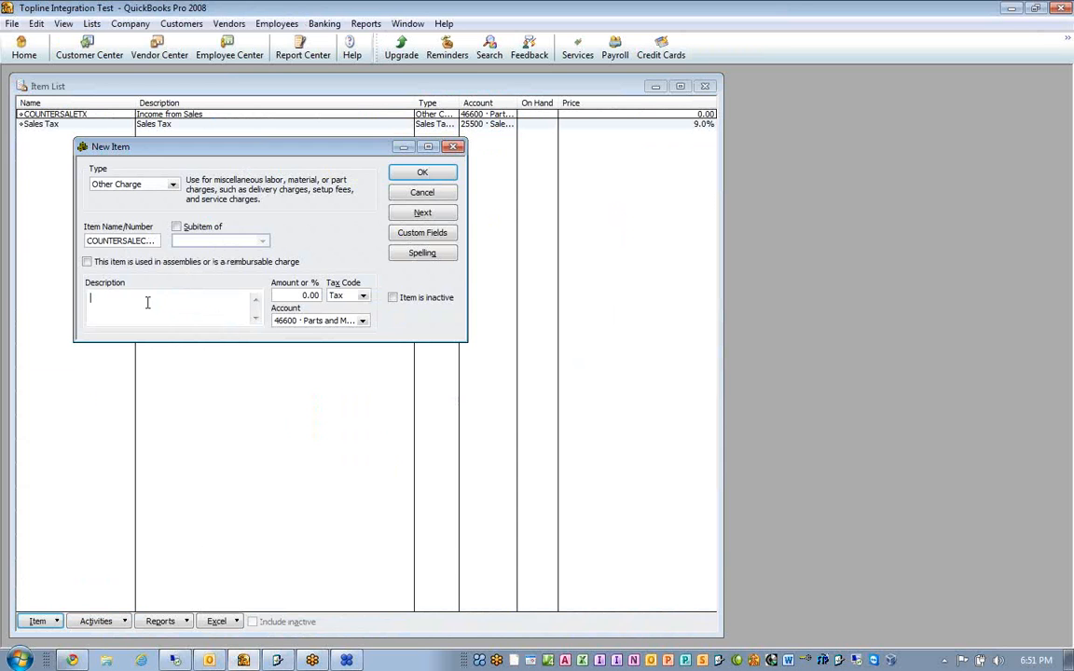
- Describe the item as "Cost of Goods", assign account 52800 Purchases - Parts and Materials, and save it to start another new item
type("Cost of Goods.")
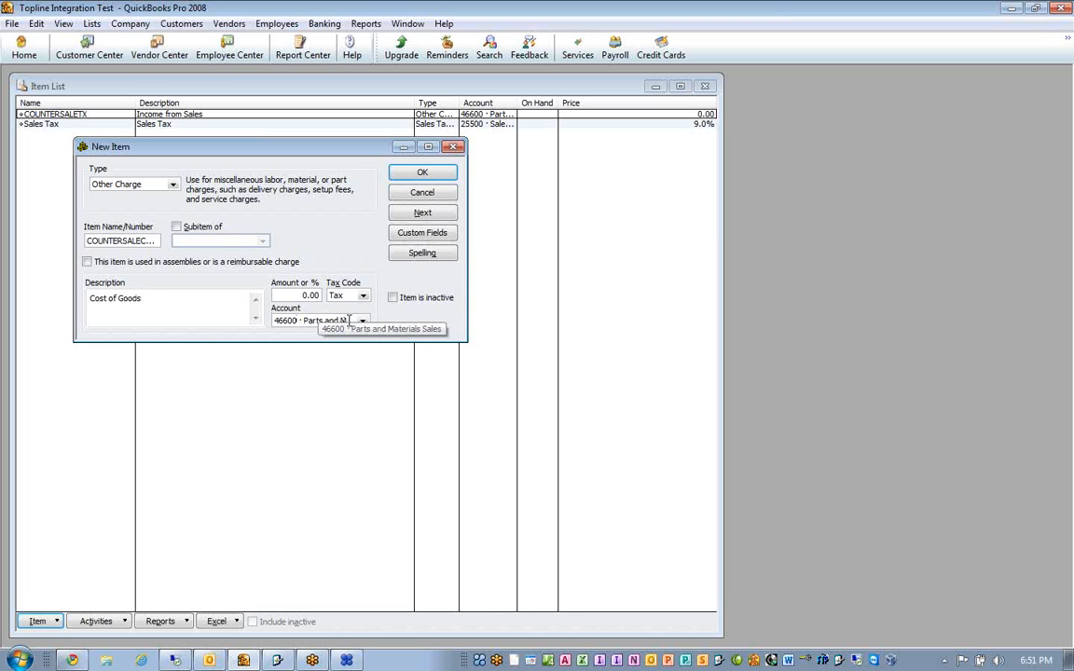
left_click(362, 320)
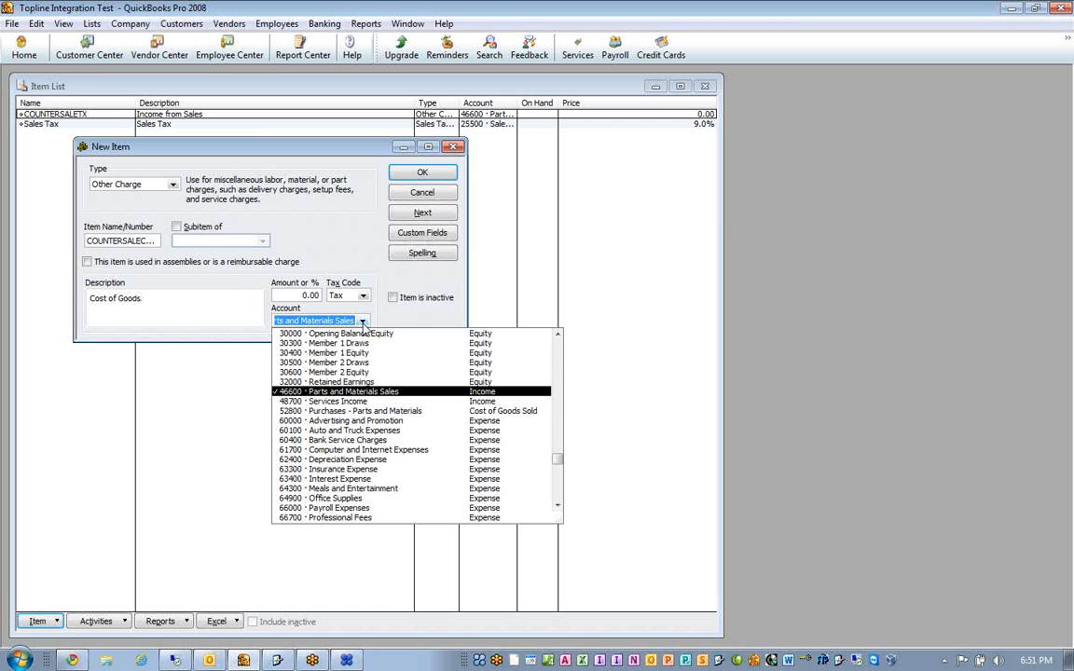
left_click(480, 415)
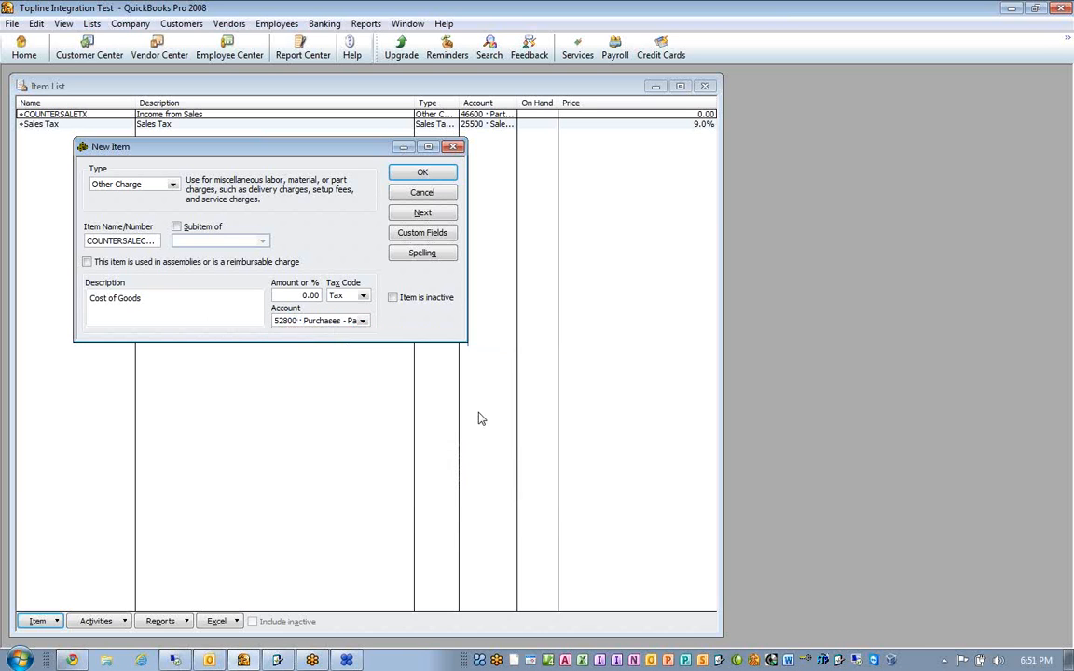
left_click(424, 174)
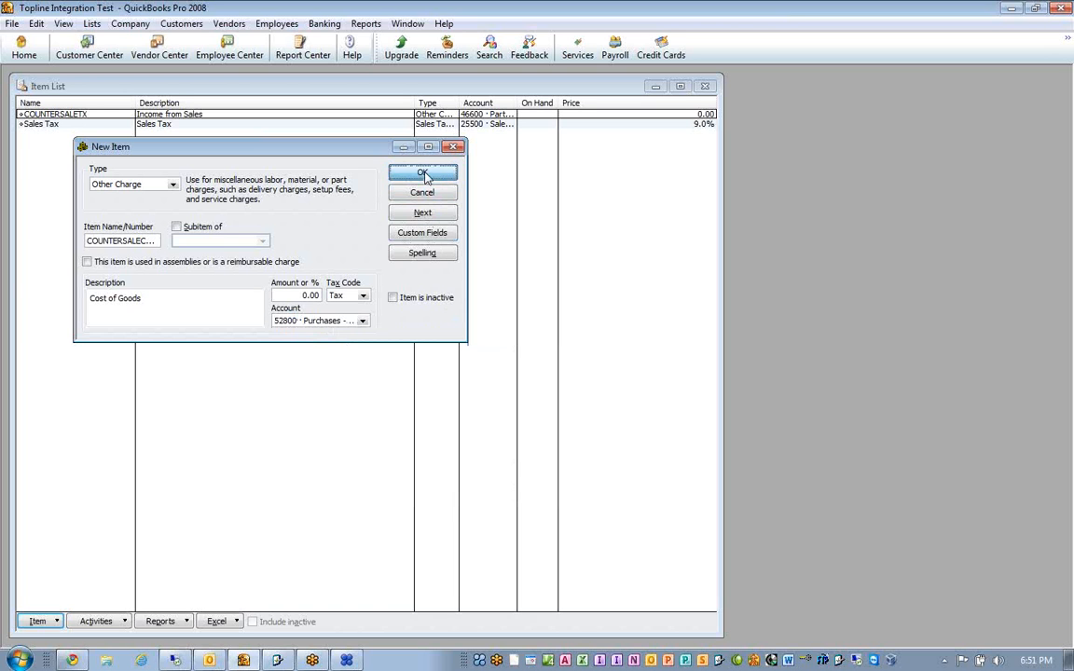
left_click(408, 216)
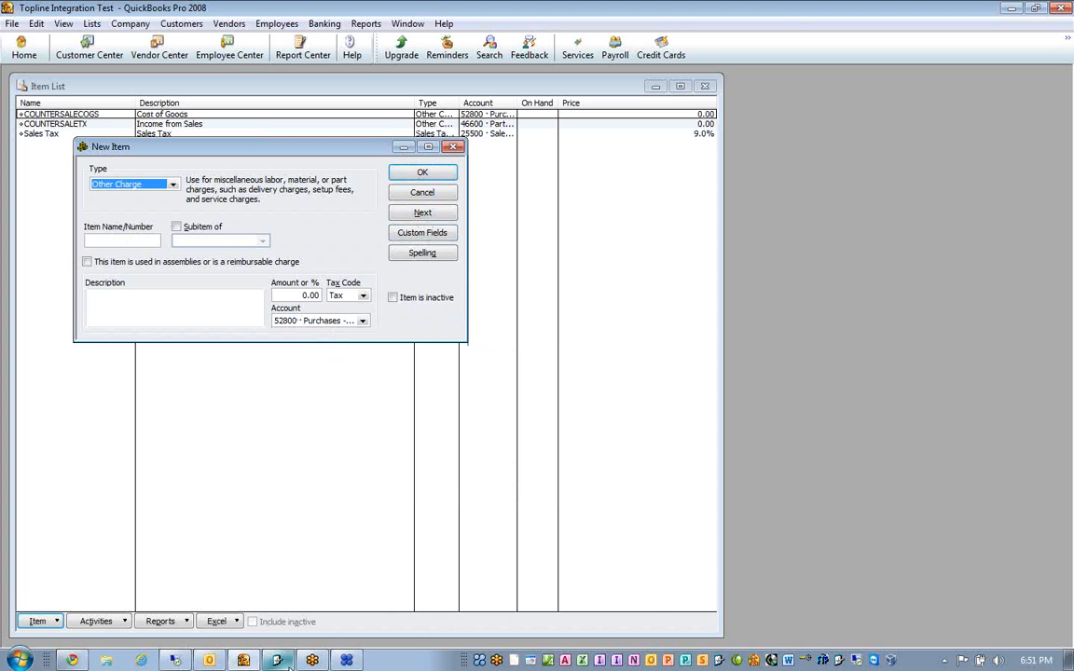
- Copy the Invoice department's Asset entry, COUNTERSALESINV, from Motor Homes Service and paste it as the new item's name in QuickBooks
mouse_move(285, 664)
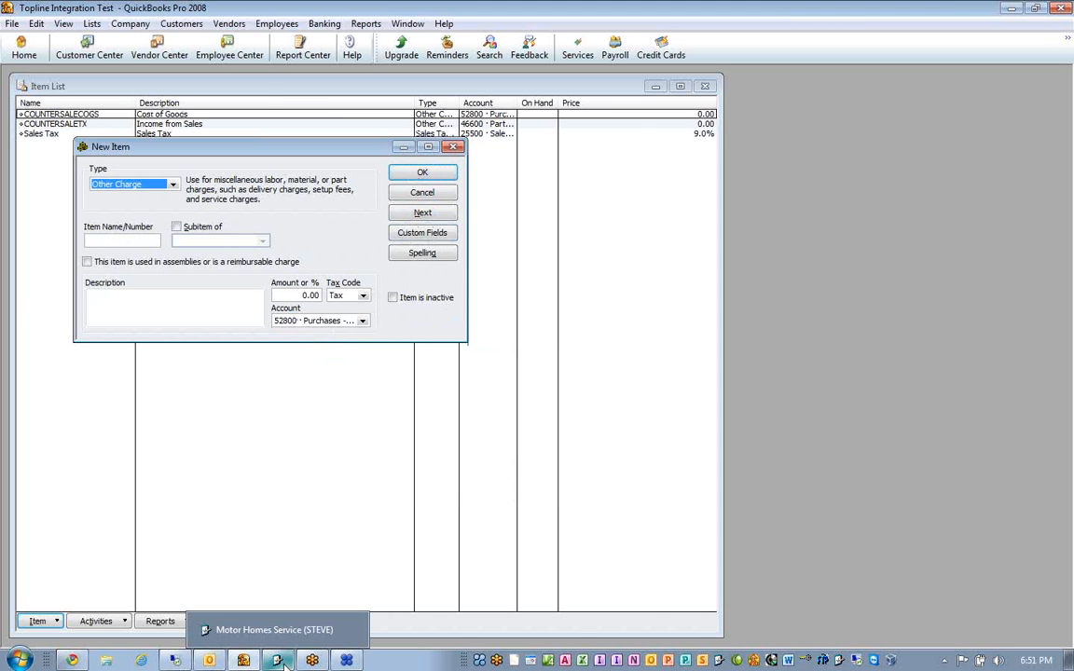
left_click(285, 664)
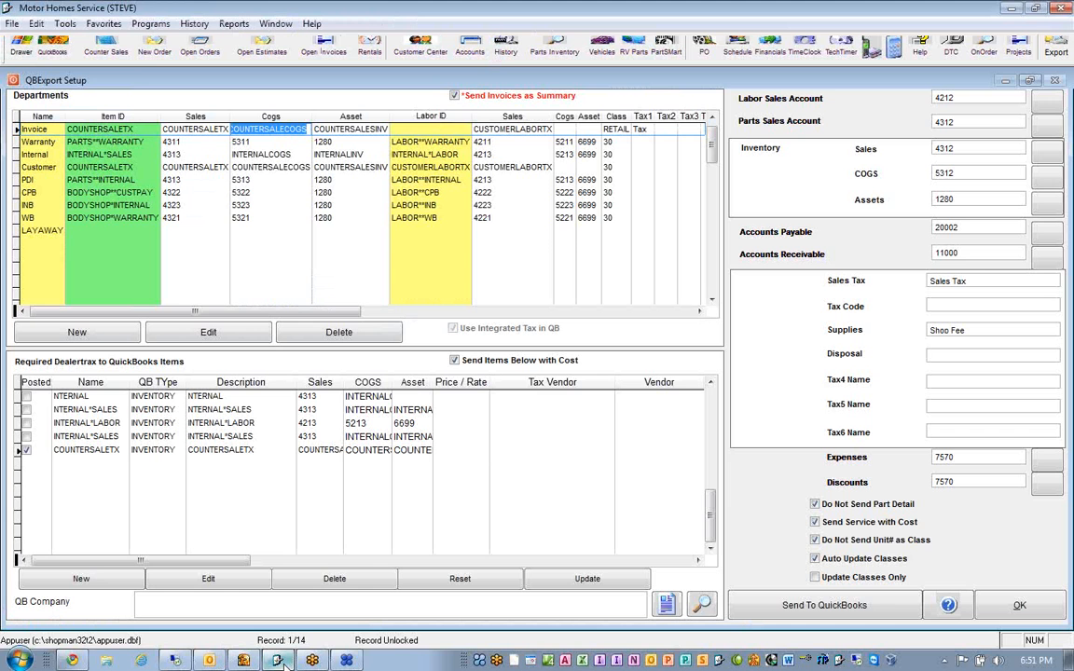
key("Tab")
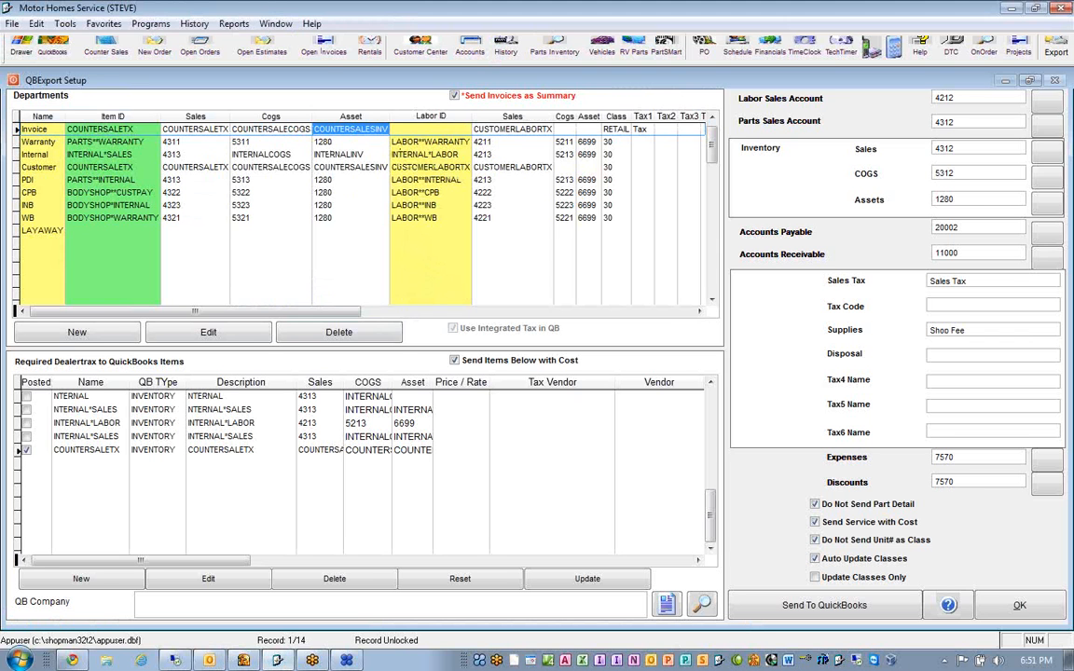
left_click(36, 25)
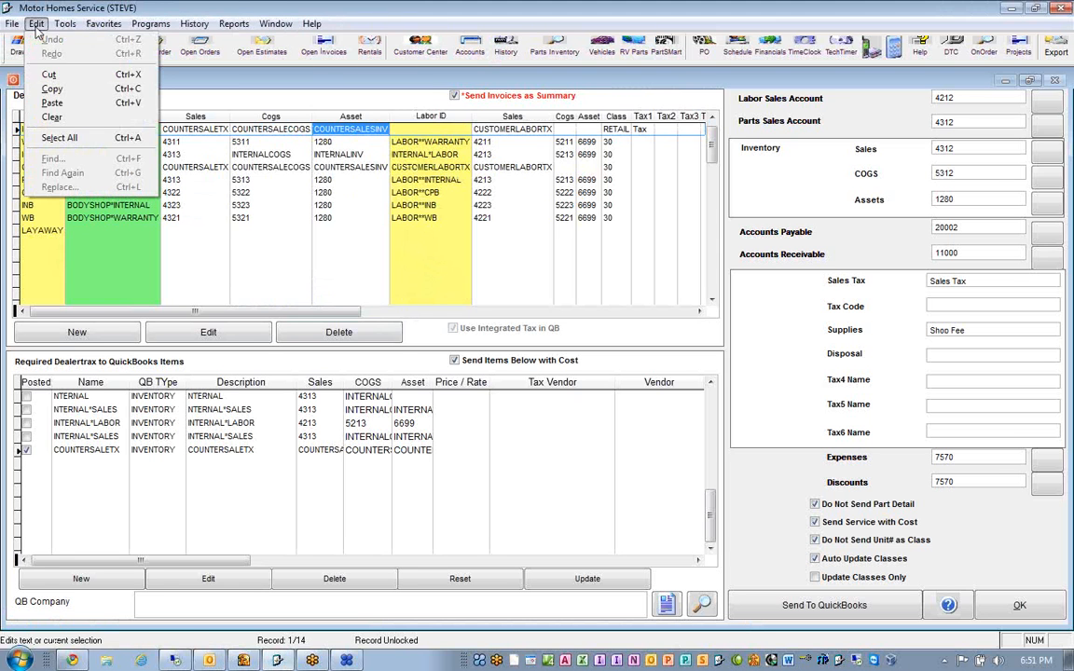
left_click(53, 89)
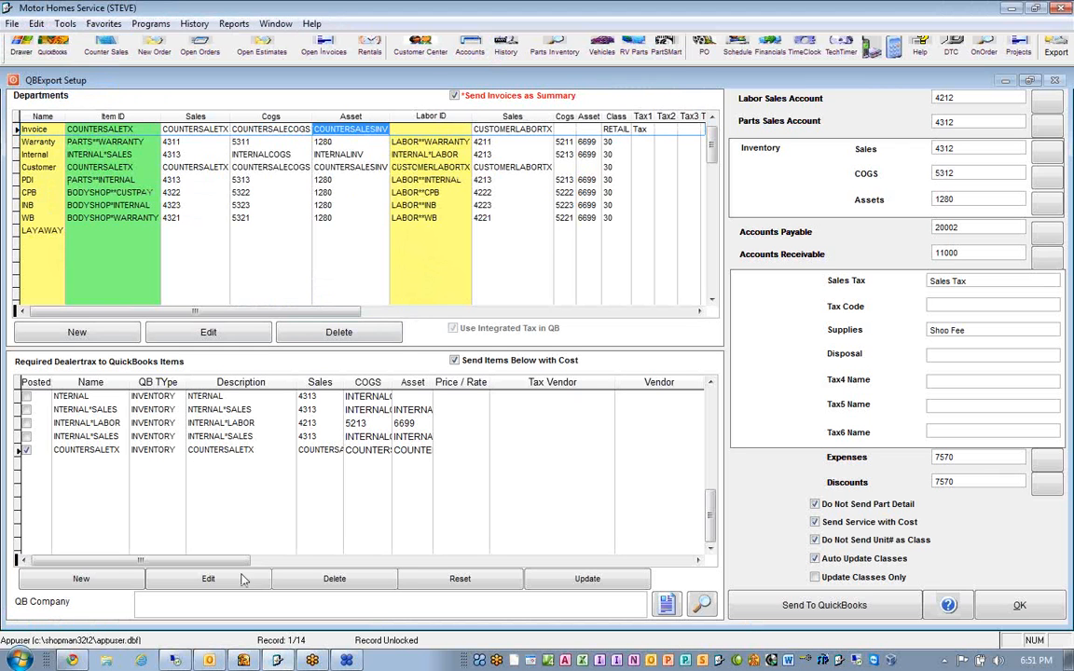
mouse_move(278, 663)
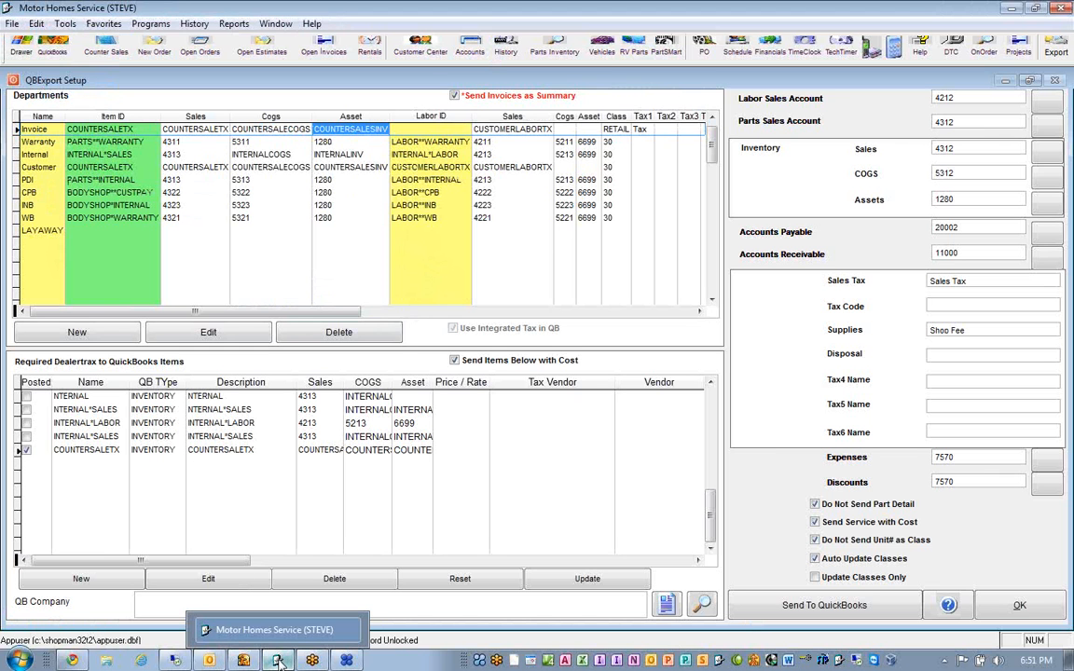
left_click(244, 662)
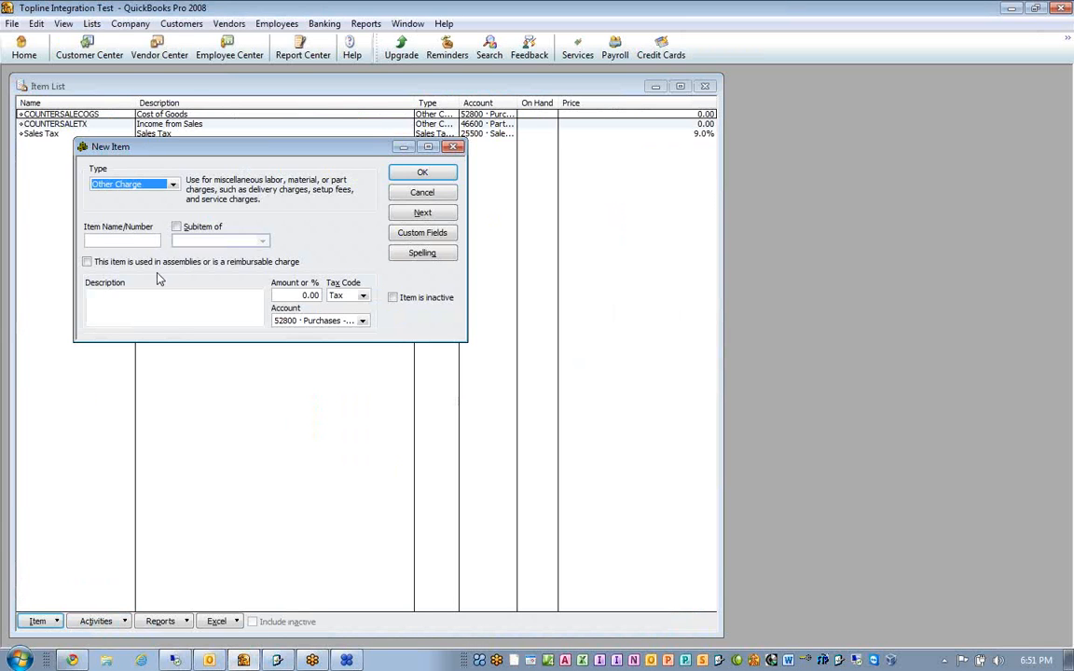
left_click(134, 241)
key("ctrl+v")
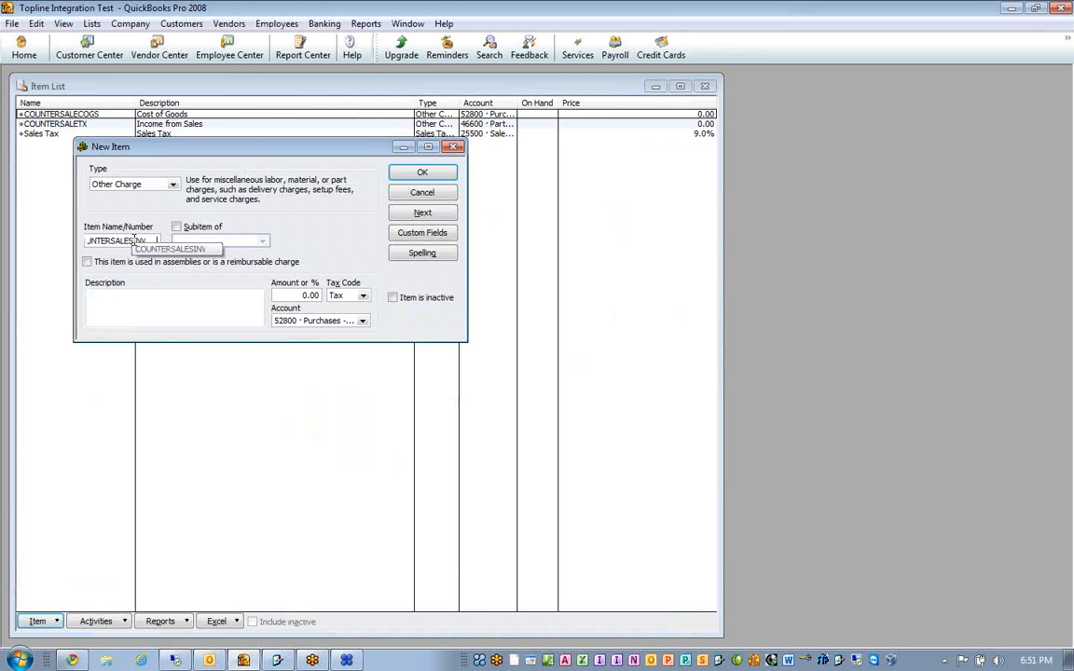
- Describe the item as "Inventory Reduction", assign the Parts Inventory account, and save it, closing the New Item form
left_click(155, 304)
type("I")
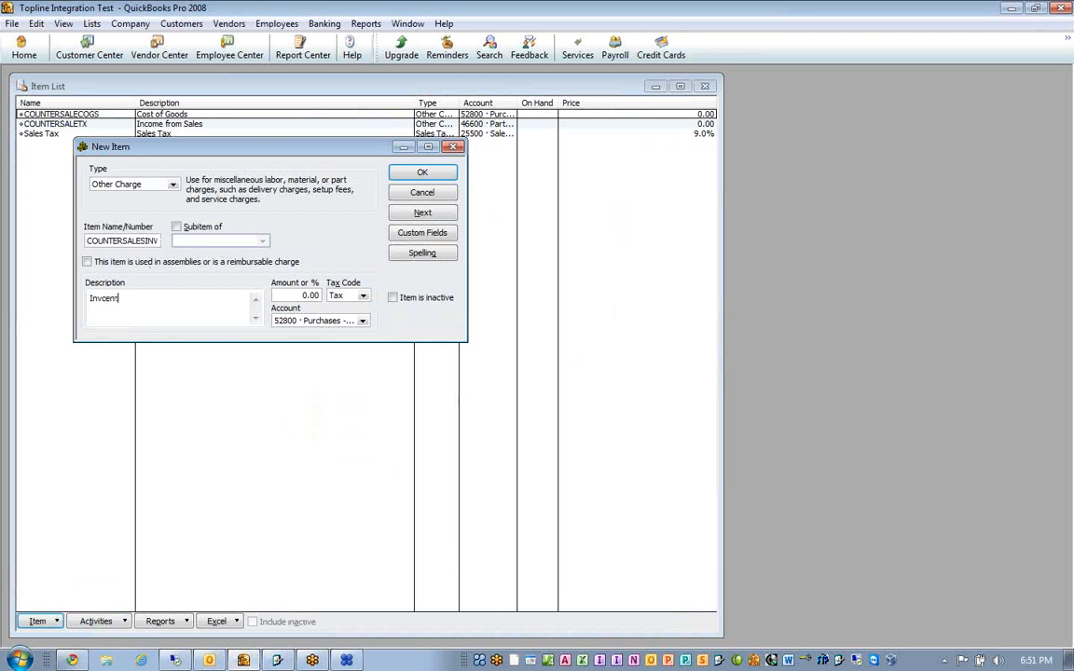
type("nventory Reduction")
left_click(362, 321)
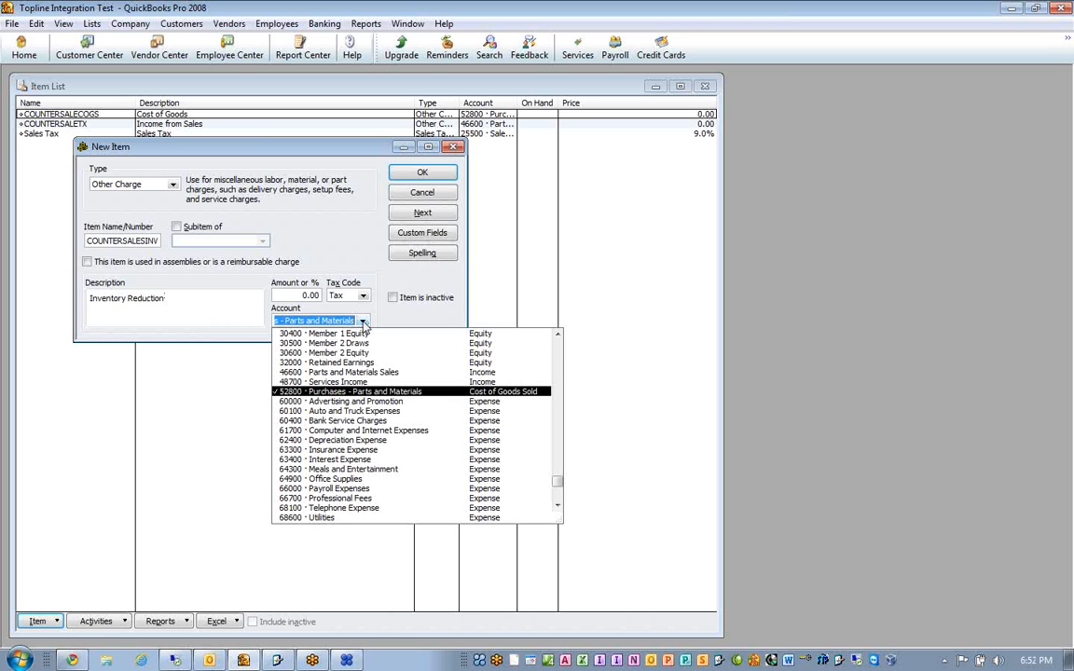
scroll(425, 382, "up", 4)
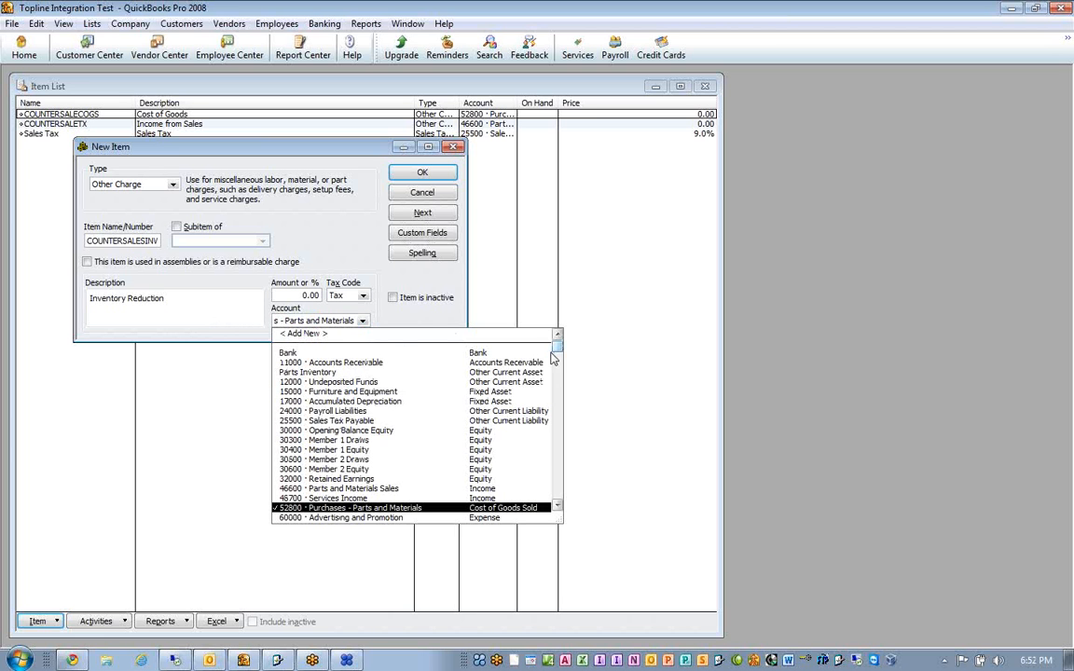
left_click(333, 377)
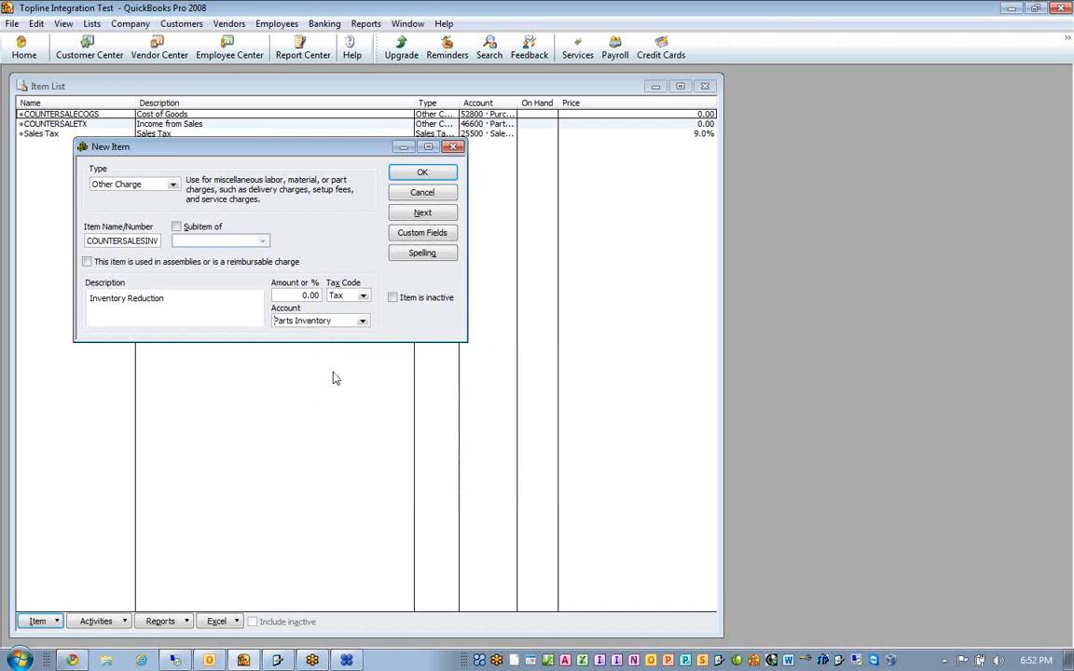
left_click(401, 173)
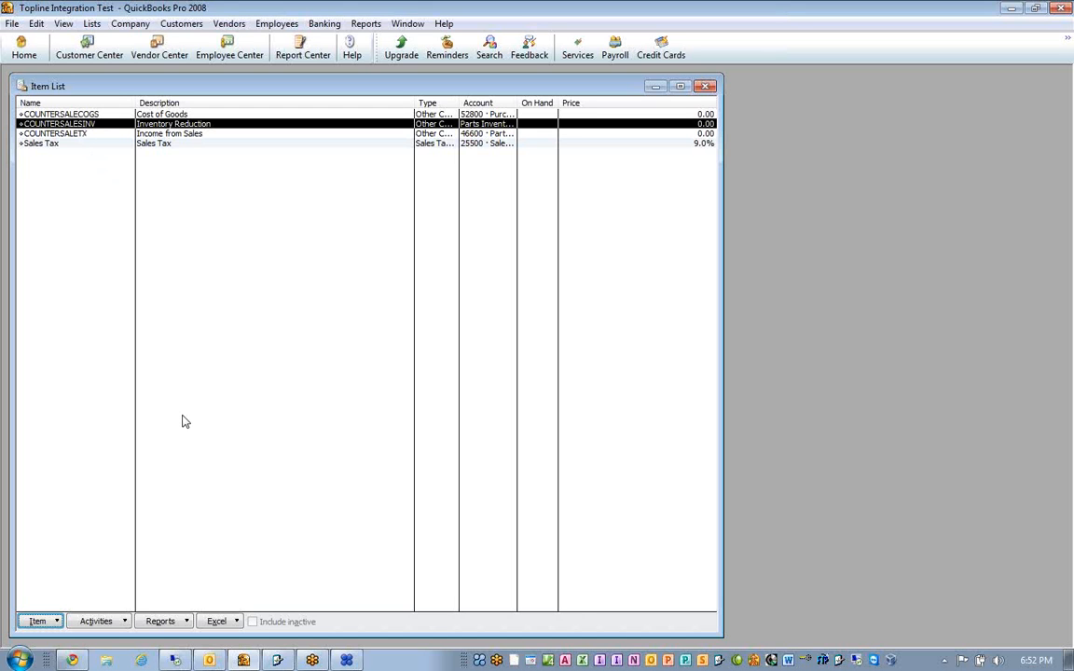
- Switch to Motor Homes Service, widen the labor Sales column, and copy the Invoice department's labor Sales entry, CUSTOMERLABORTX
left_click(277, 662)
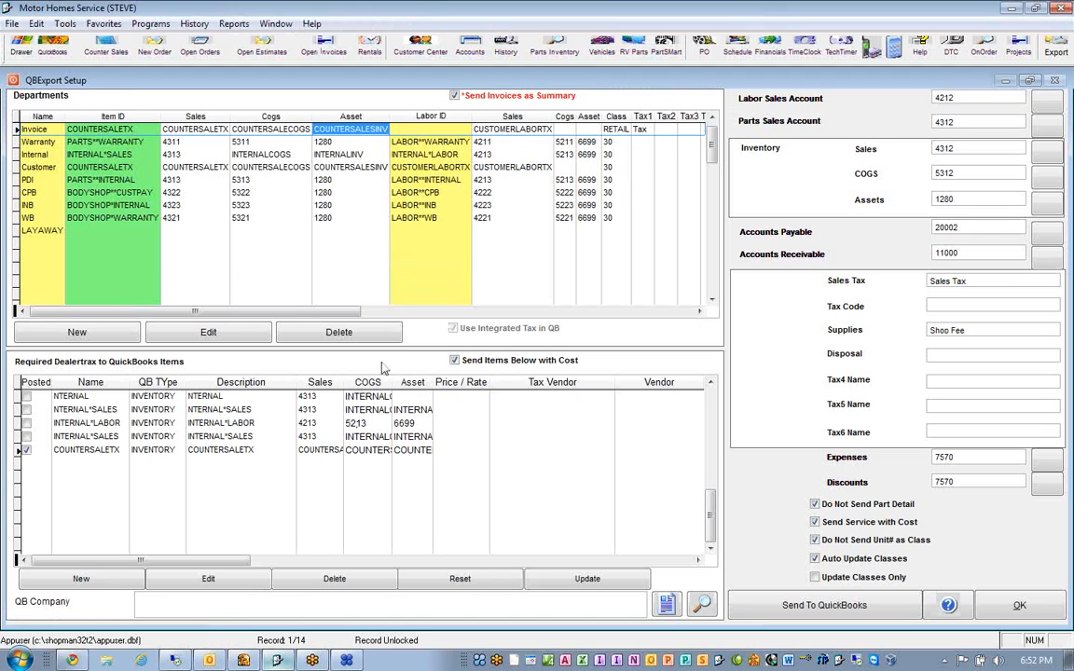
left_click(452, 128)
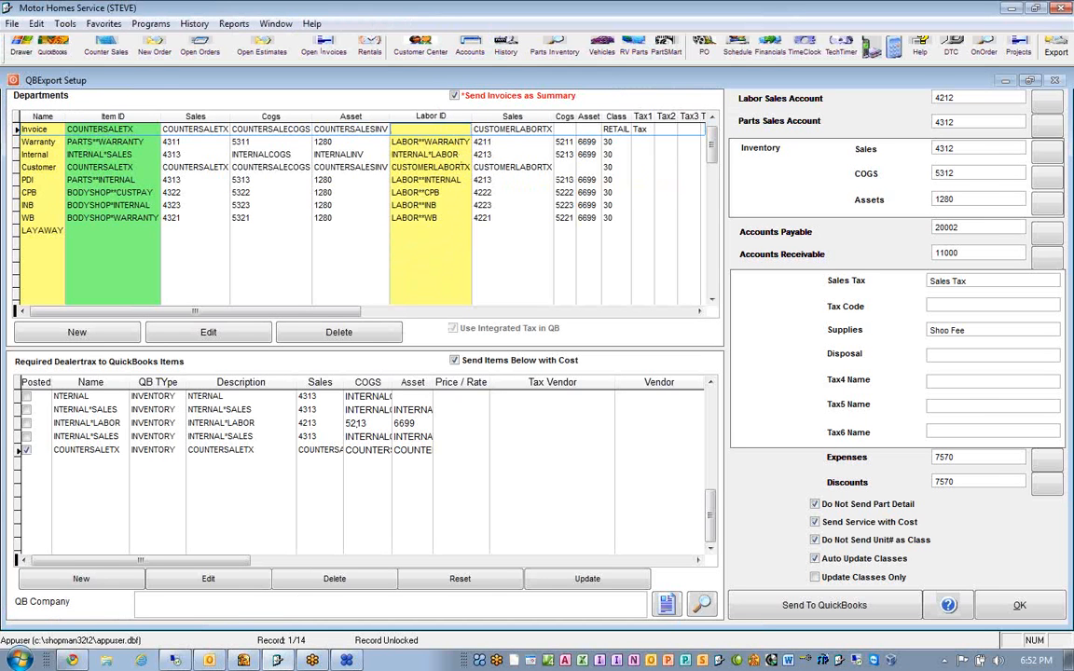
key("Tab")
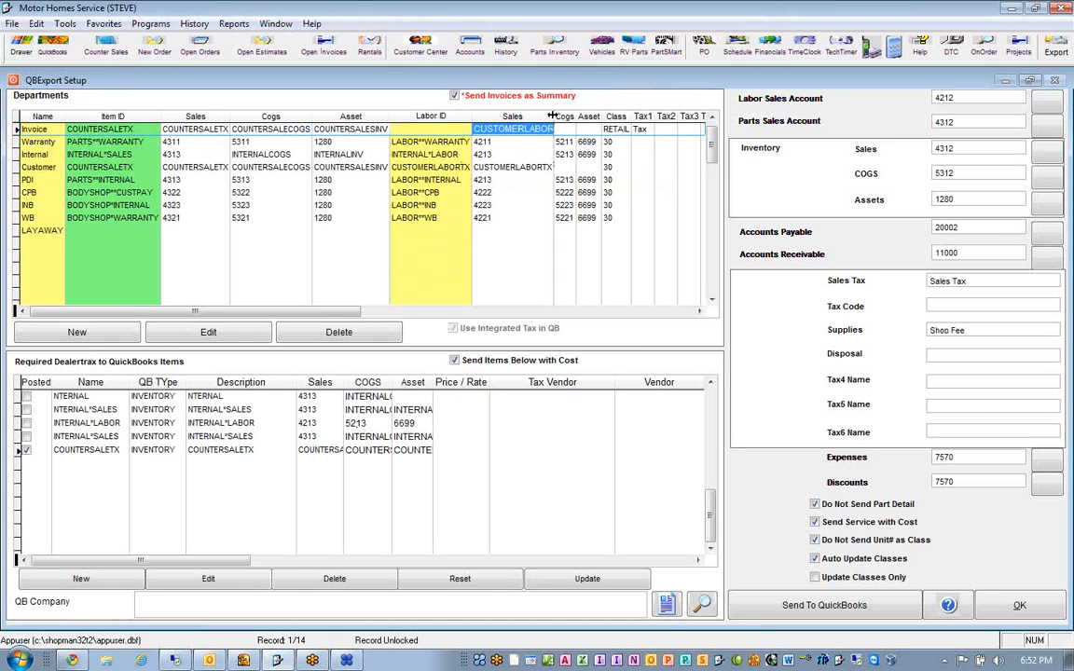
left_click_drag(554, 115, 573, 140)
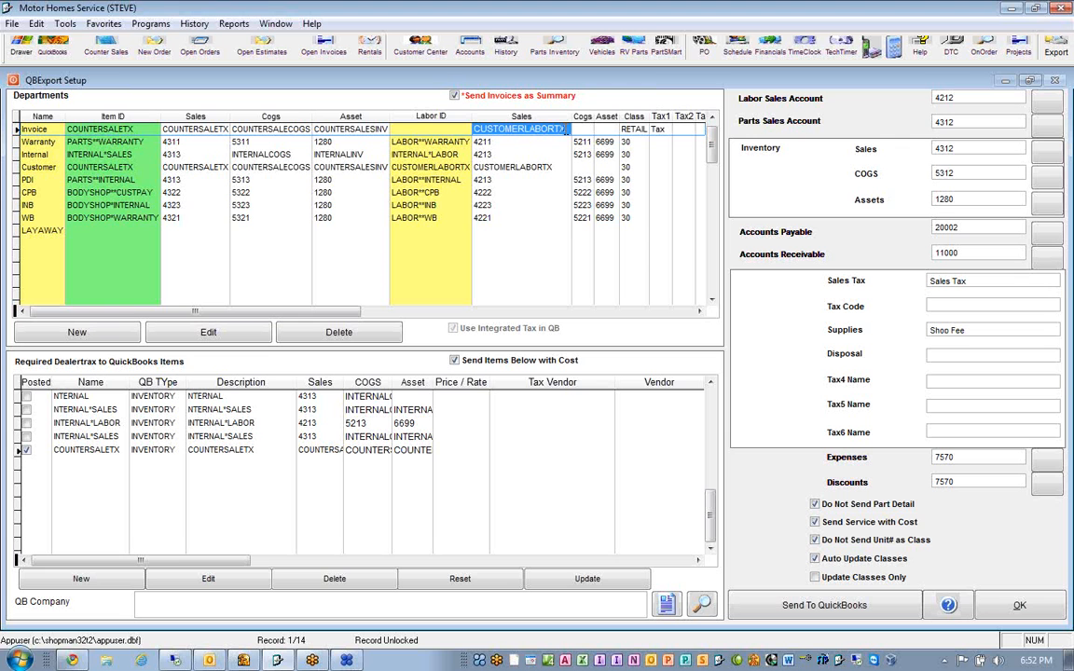
left_click(36, 23)
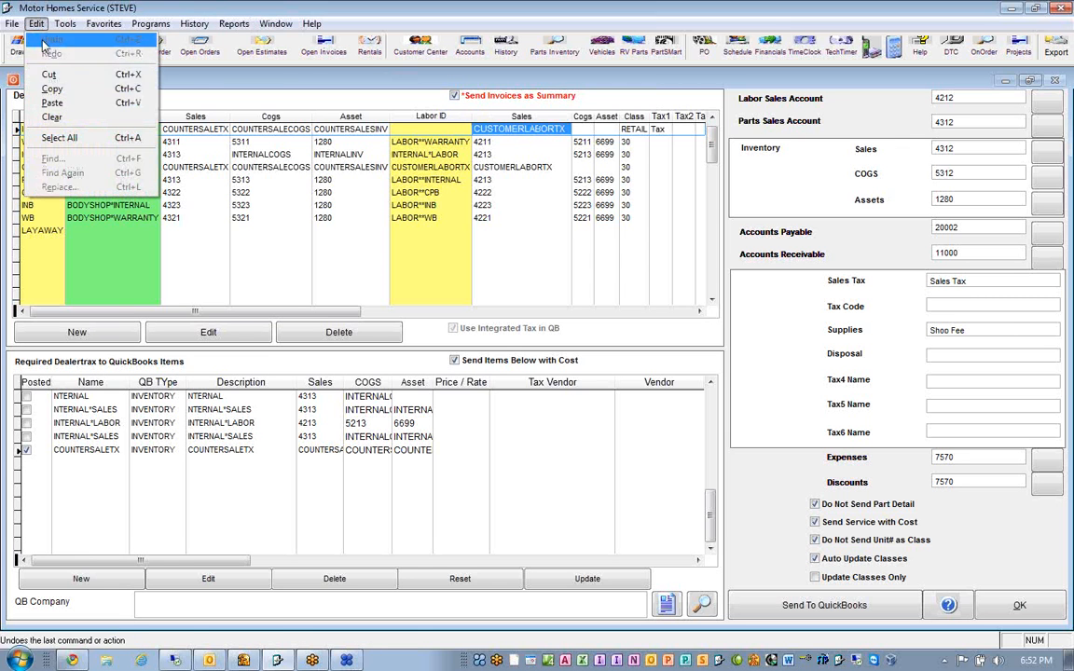
left_click(66, 95)
- Start a new Other Charge item in QuickBooks and paste CUSTOMERLABORTX as its name
left_click(243, 660)
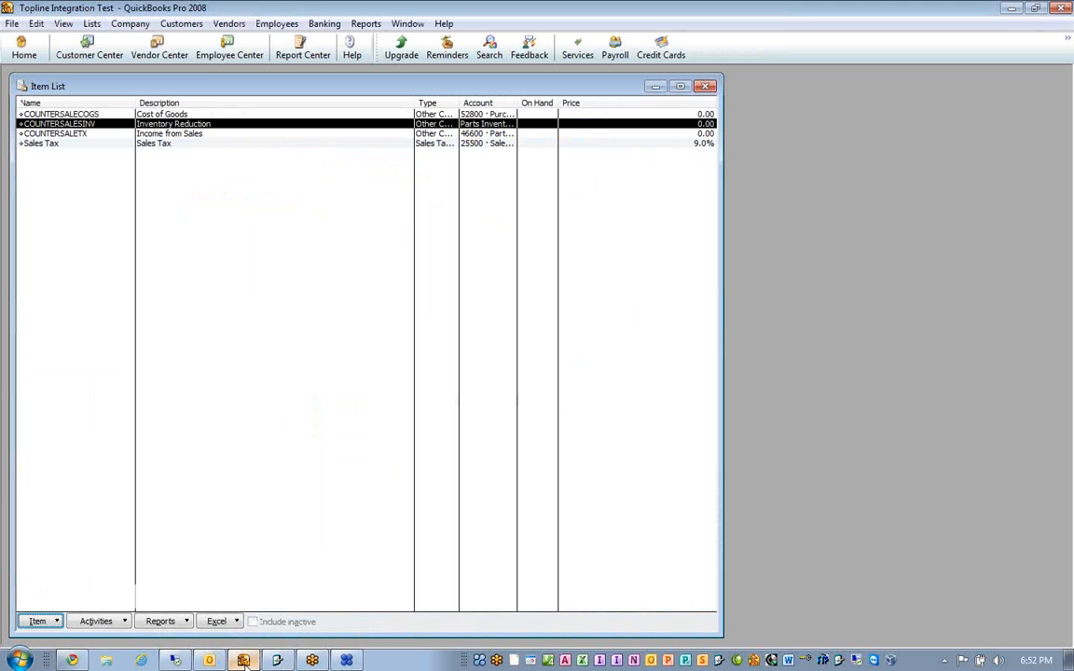
left_click(42, 621)
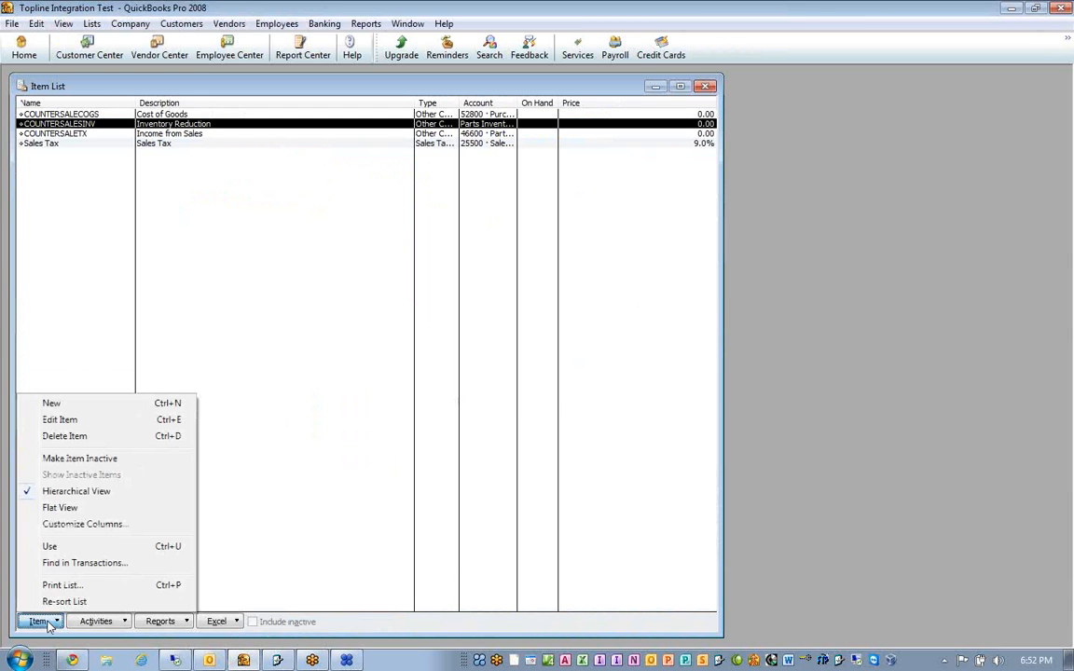
left_click(106, 404)
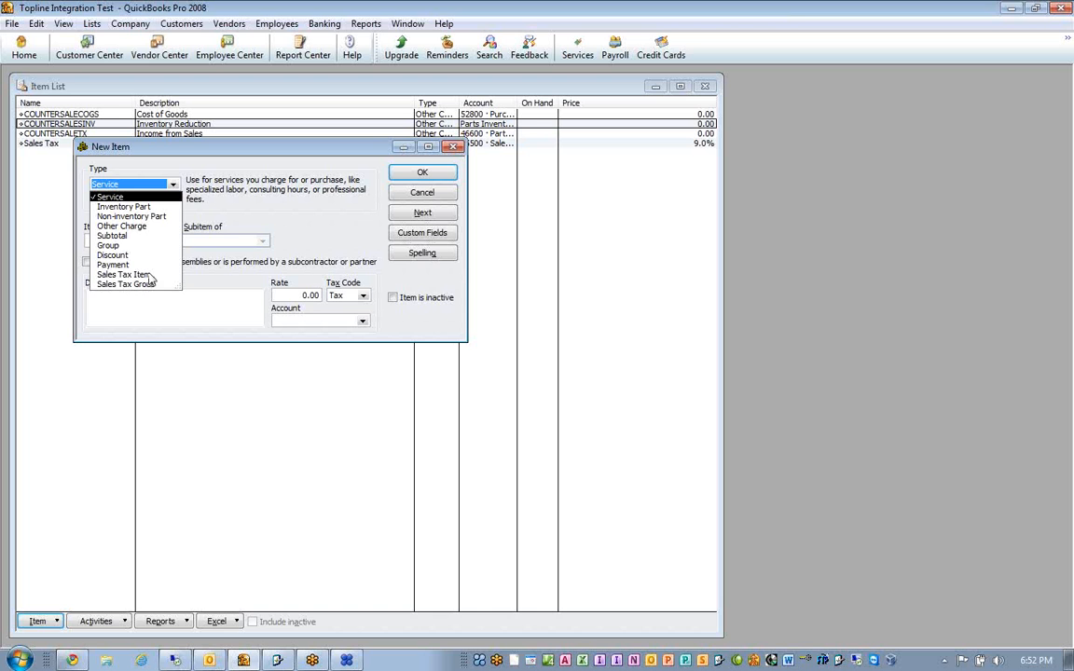
left_click(124, 226)
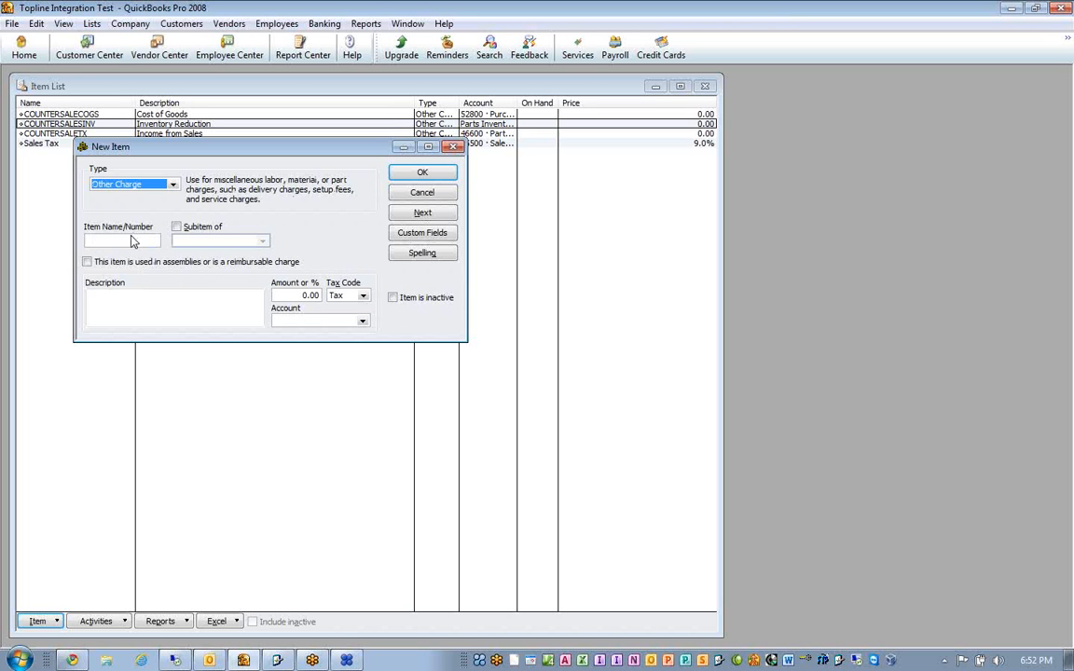
left_click(131, 241)
type("CUSTOMERLABOR")
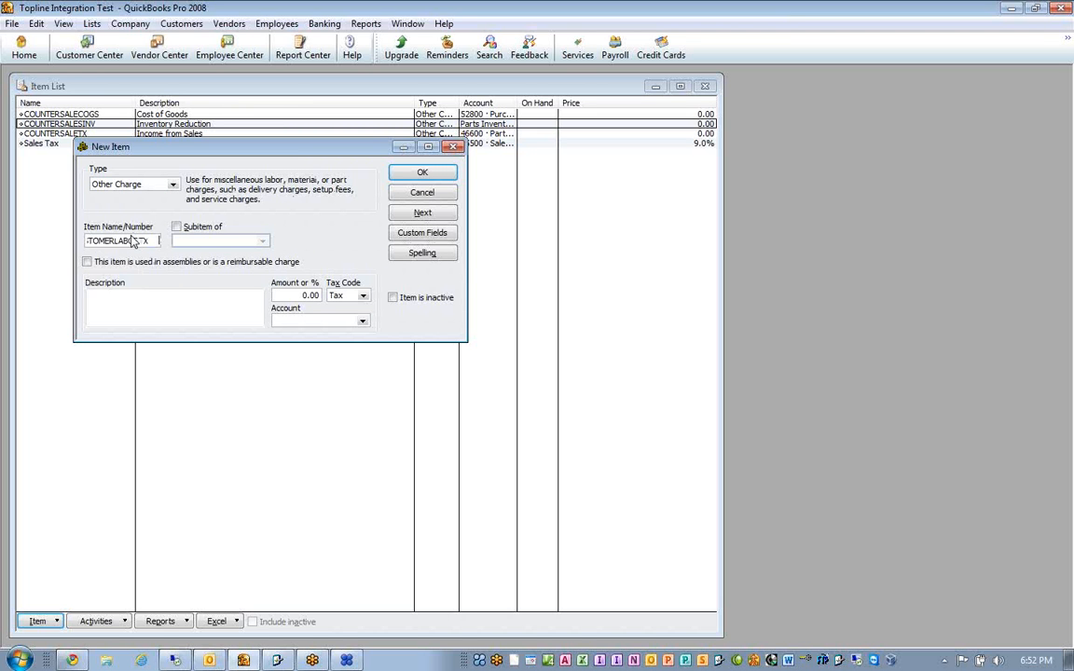
- Describe the item as "Labor Income", assign account 48700 Services Income, and save it, closing the New Item form
left_click(149, 296)
type("Labo")
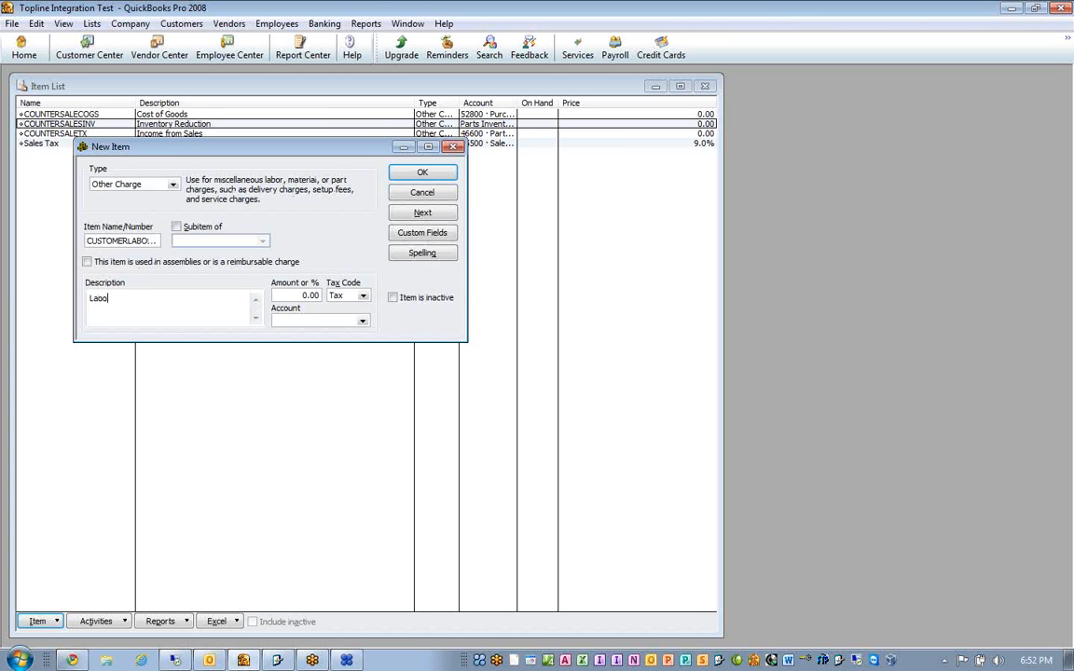
type("r Incom")
left_click(362, 321)
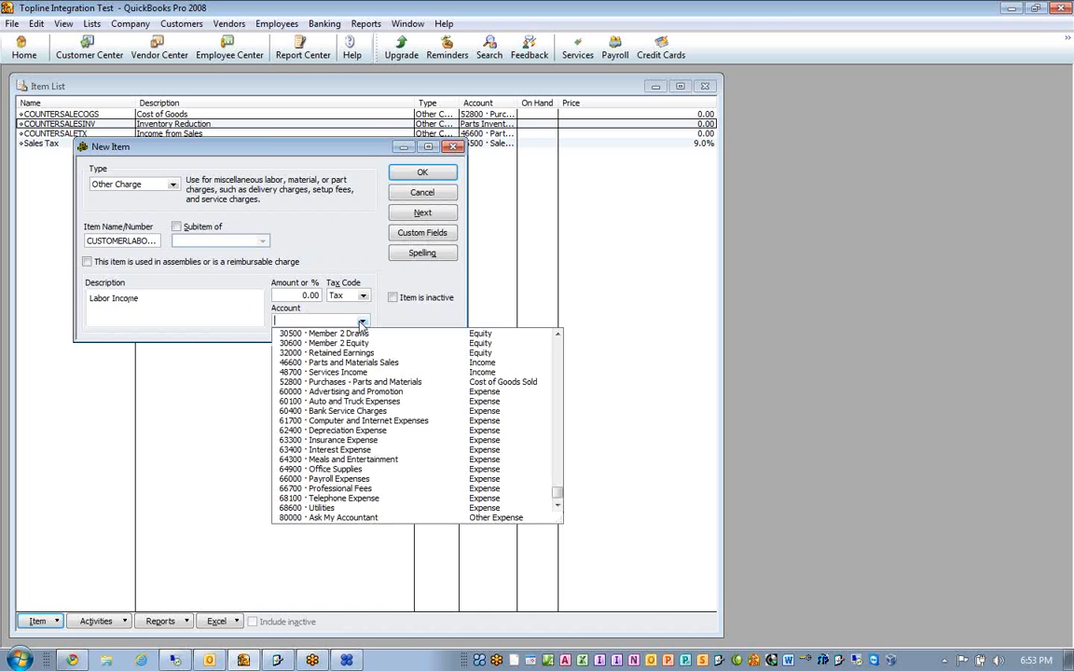
left_click(334, 374)
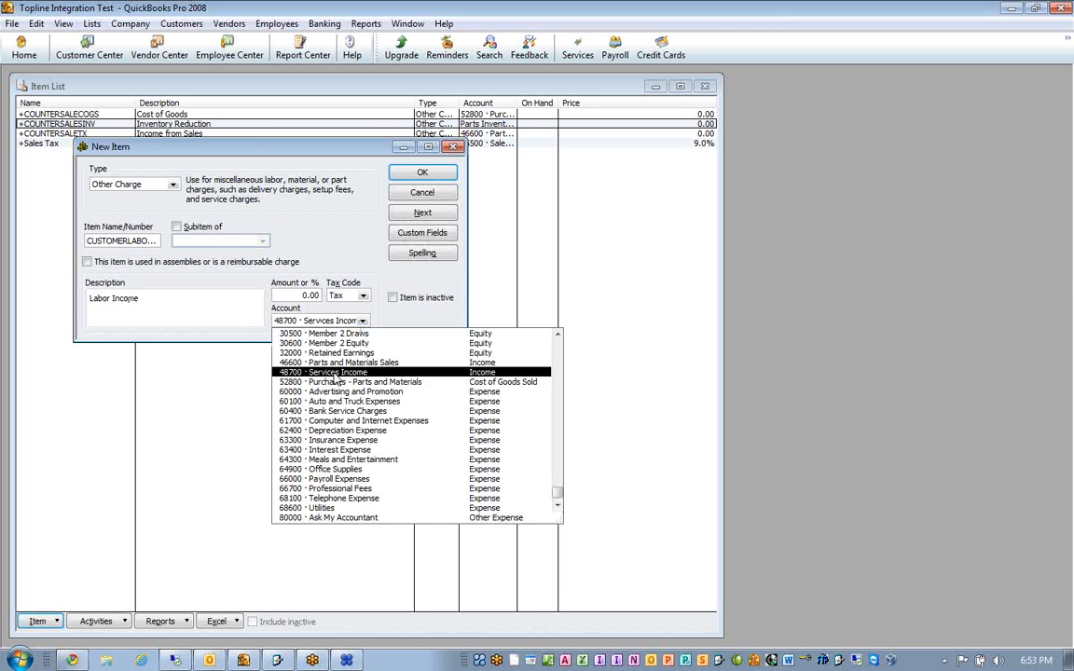
left_click(420, 174)
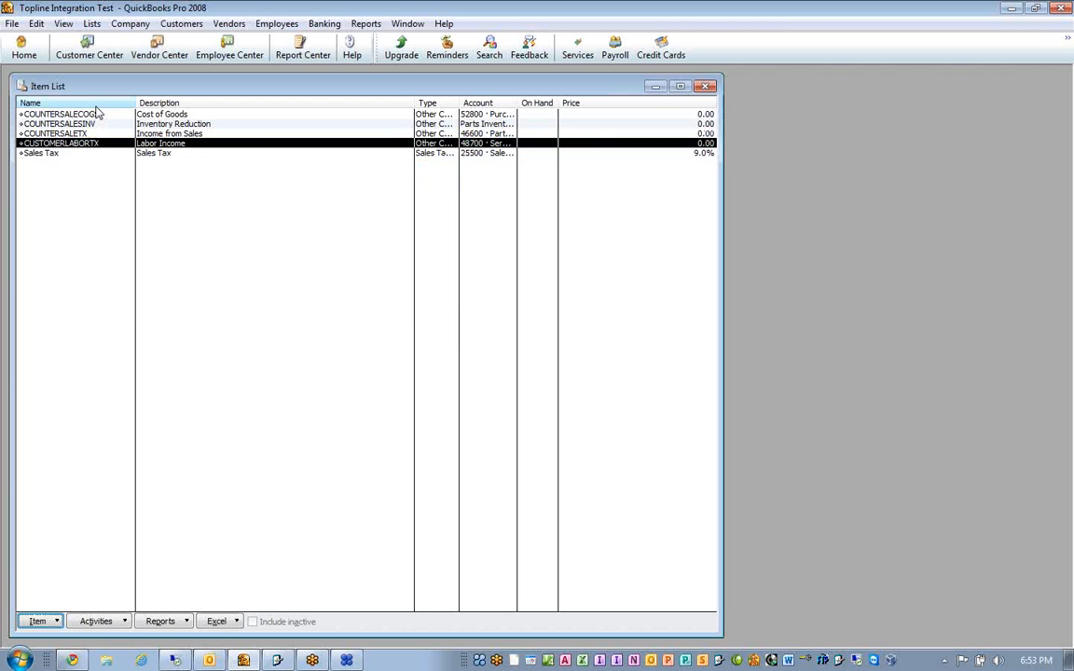
- Delete the COUNTER customer in the Customer Center
left_click(89, 54)
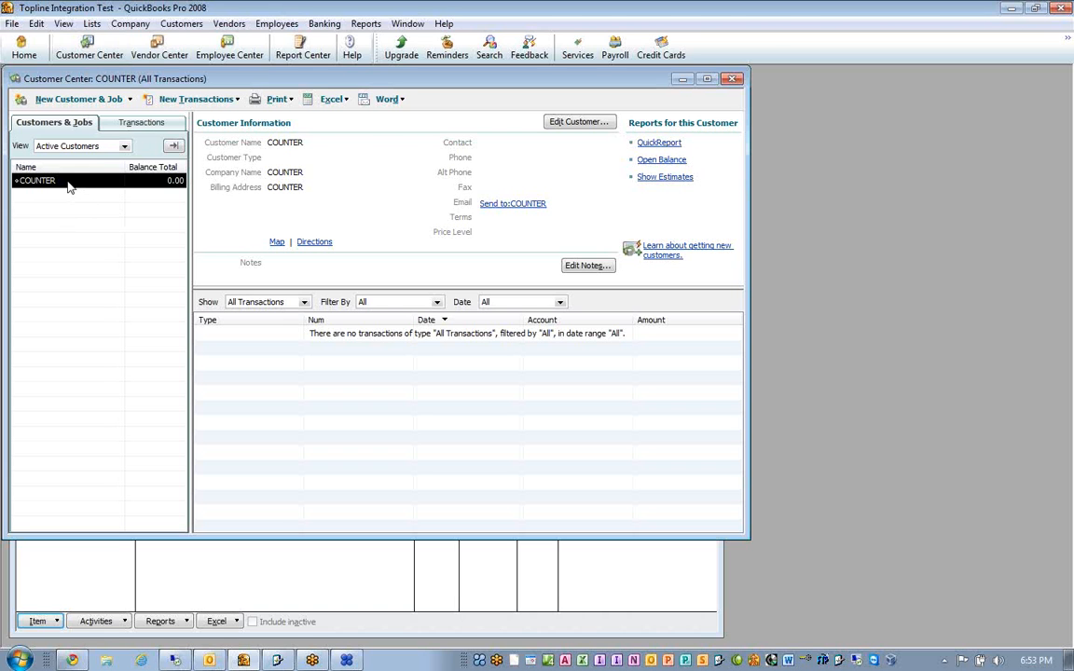
key("ctrl+d")
key("Return")
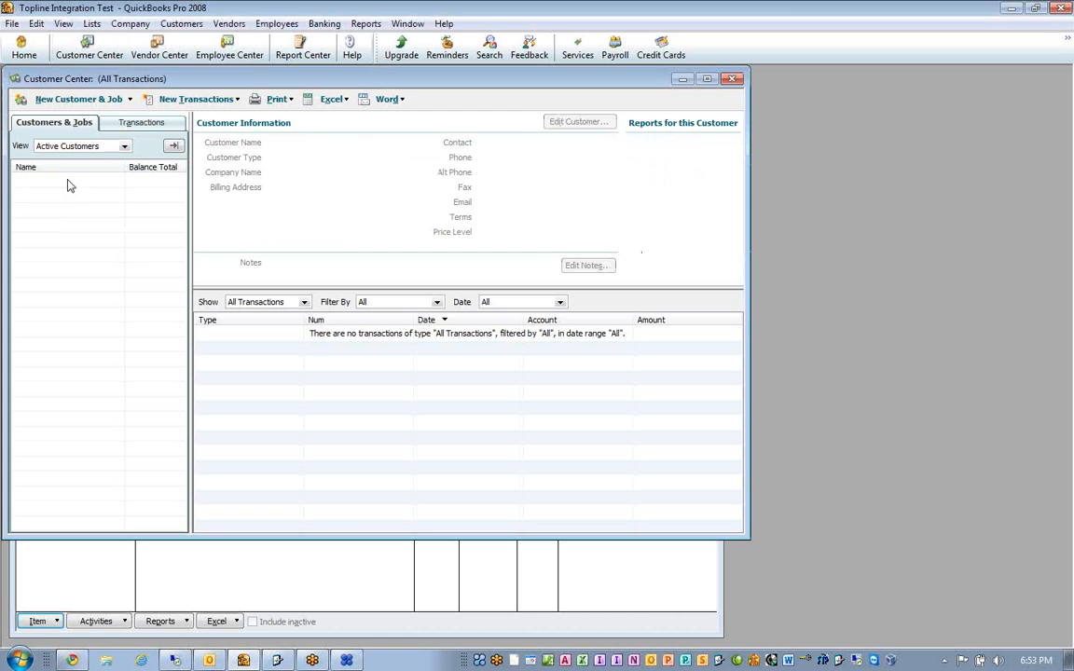
- Switch to Motor Homes Service, widen the Class column in the Departments grid, and examine the Invoice department's class
left_click(277, 662)
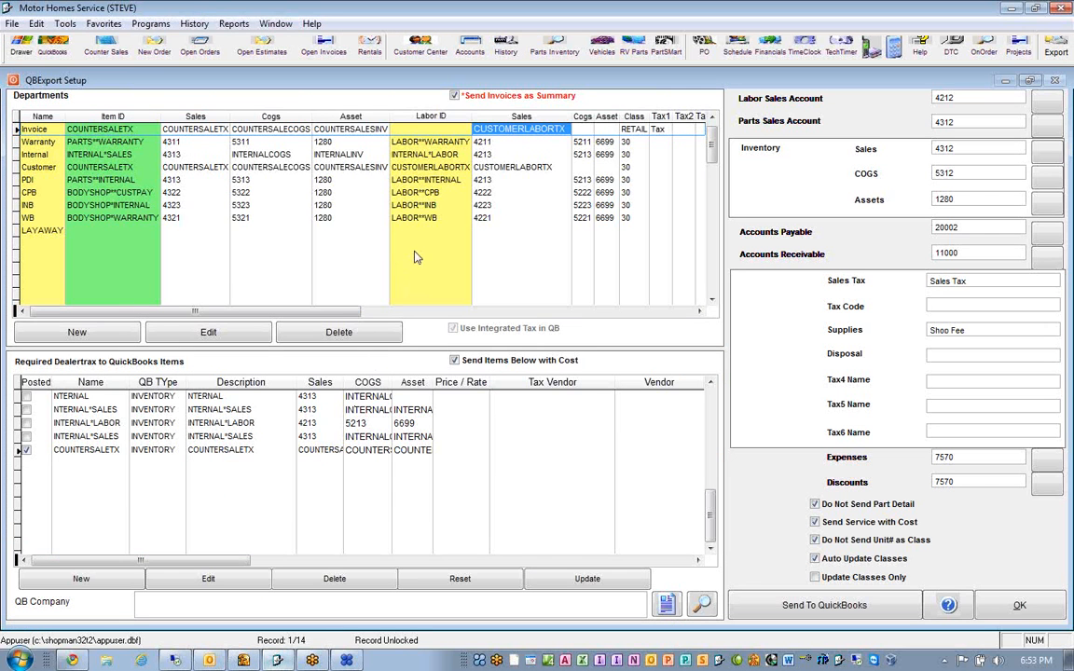
left_click(700, 311)
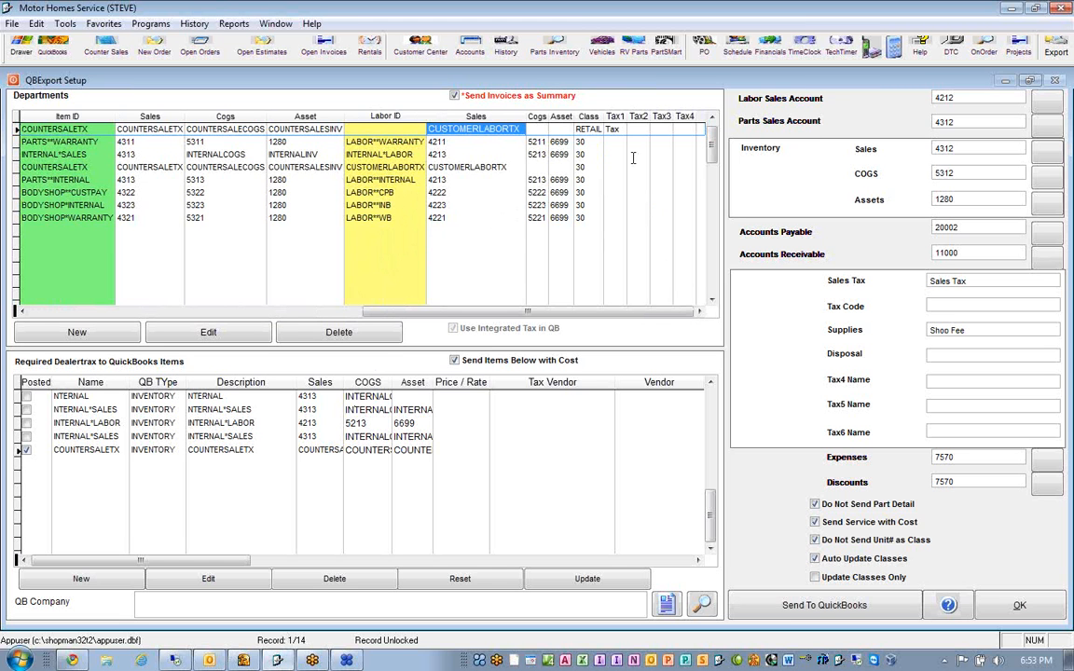
left_click_drag(604, 117, 615, 117)
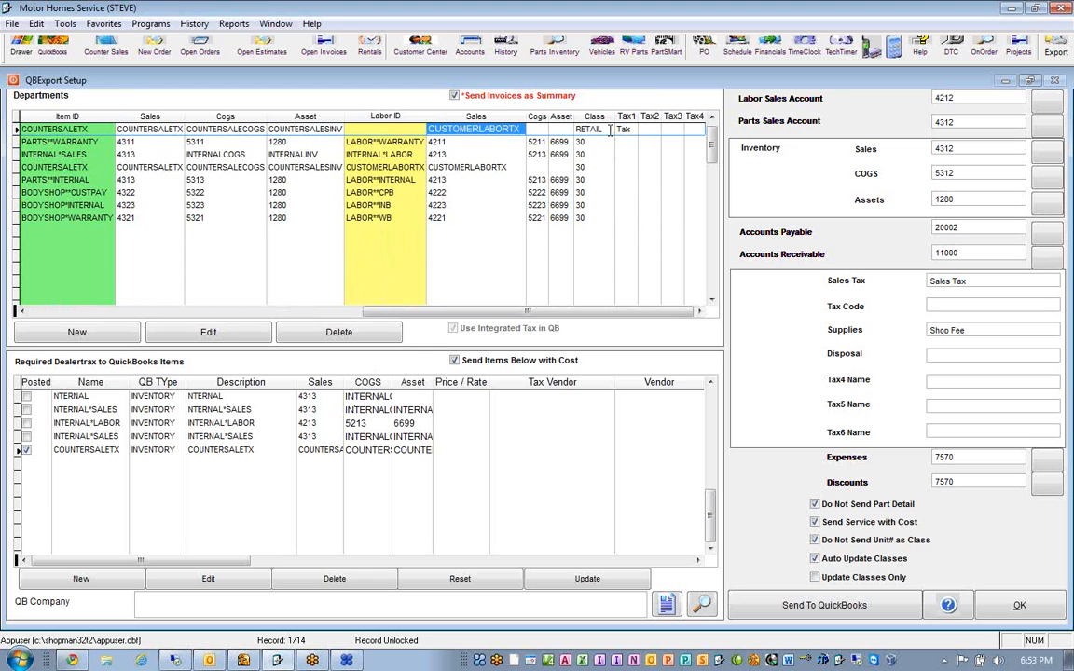
left_click(597, 129)
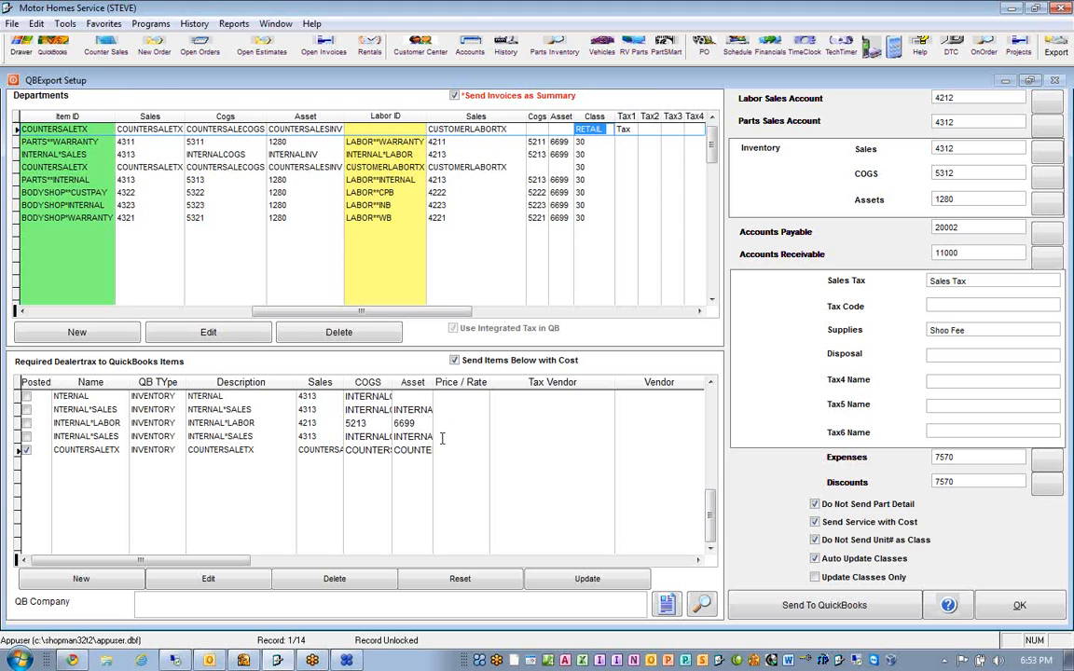
- Check the Class List in QuickBooks for a class matching RETAIL, and close the list
left_click(243, 660)
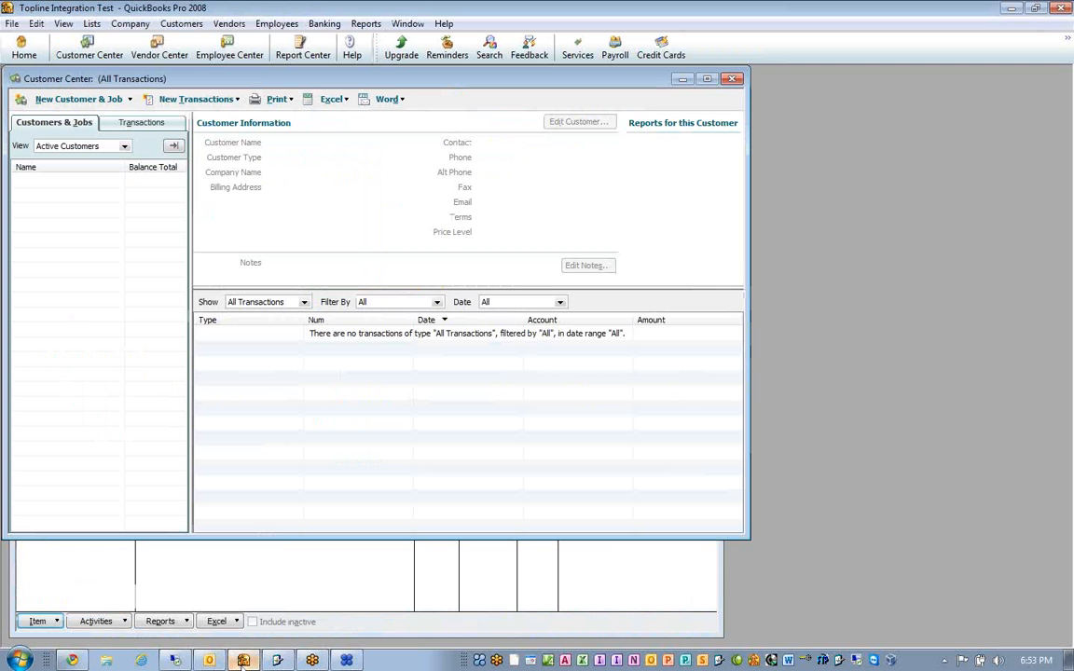
left_click(92, 26)
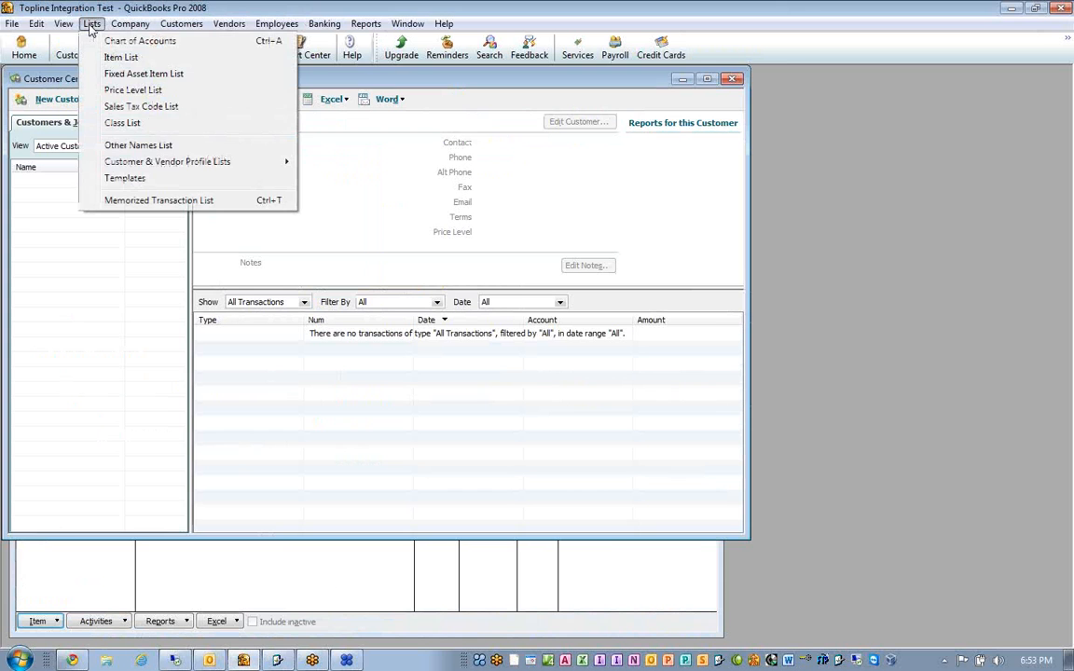
left_click(128, 122)
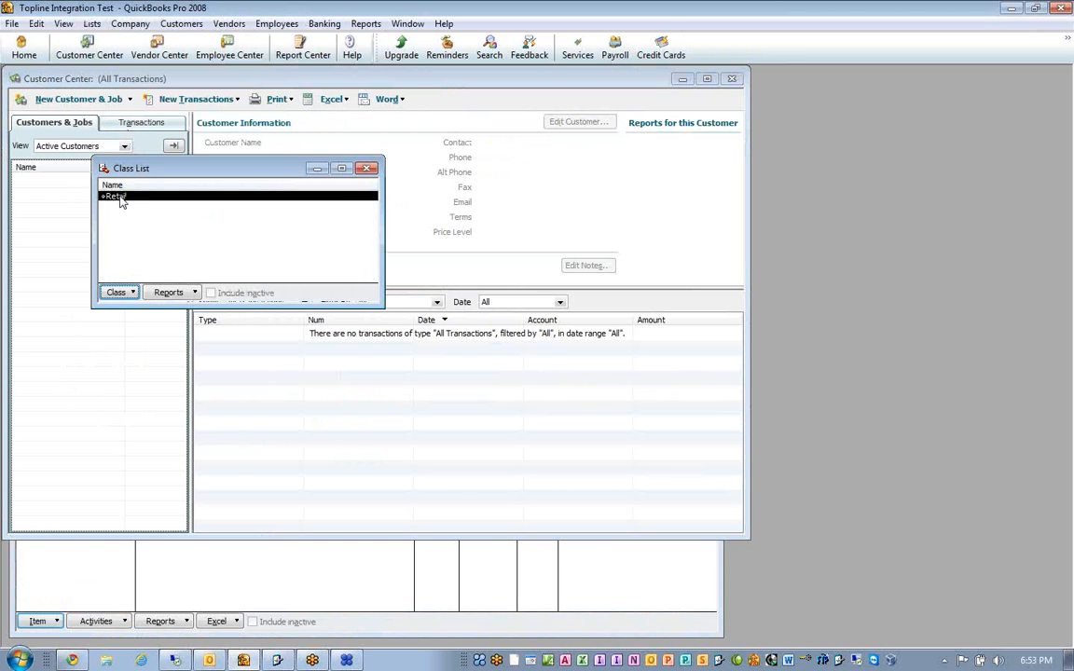
left_click(117, 293)
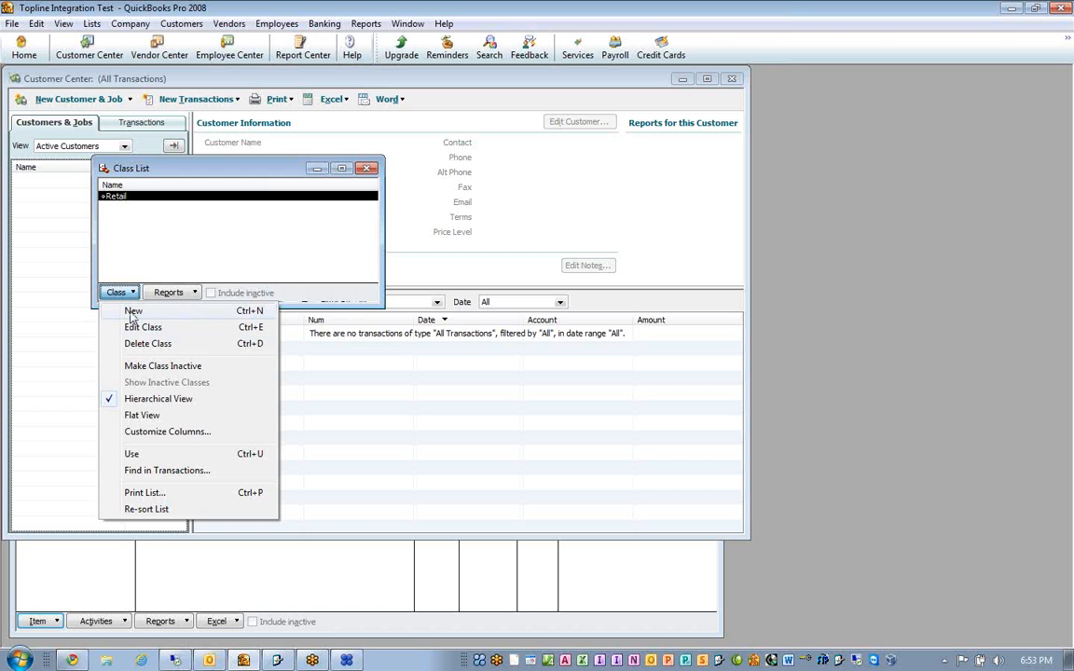
left_click(367, 168)
left_click(367, 167)
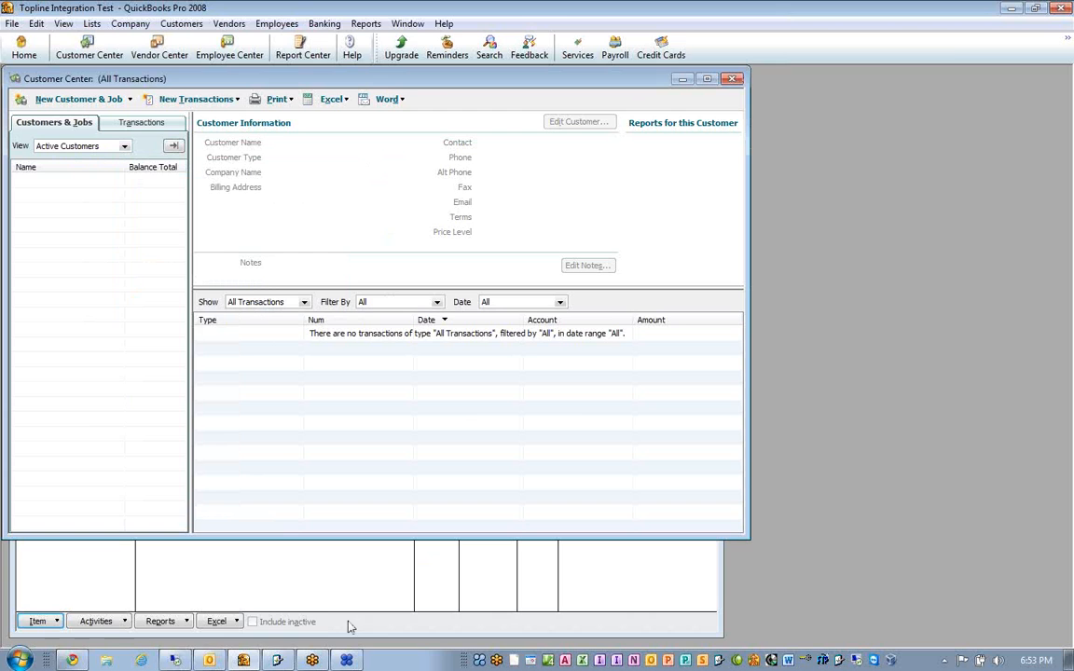
- Return to Motor Homes Service and accept the QBExport Setup
left_click(277, 661)
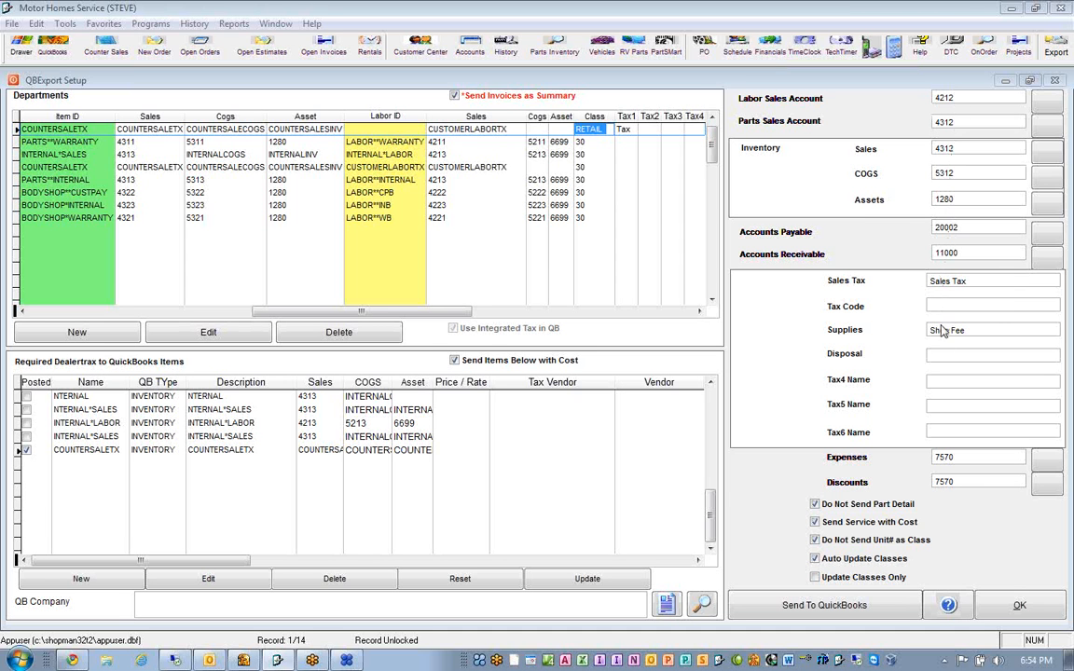
left_click(999, 608)
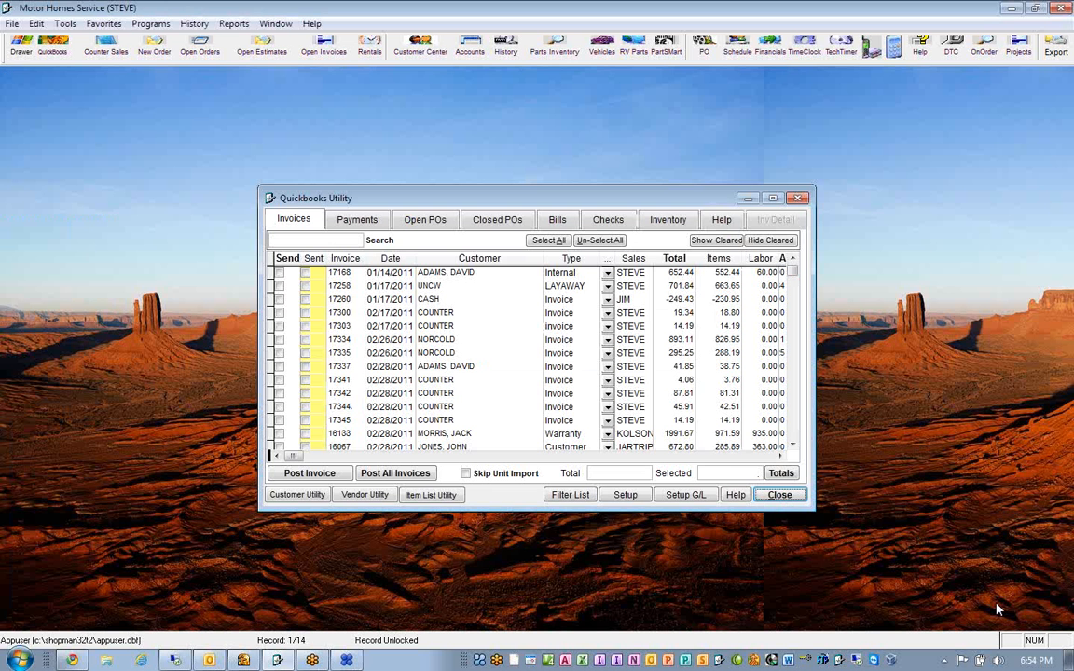
- Clear the Branch, Tax Code and Class values of the 4.06 COUNTER invoice dated 02/28/2011 in the Quickbooks Utility
left_click(460, 382)
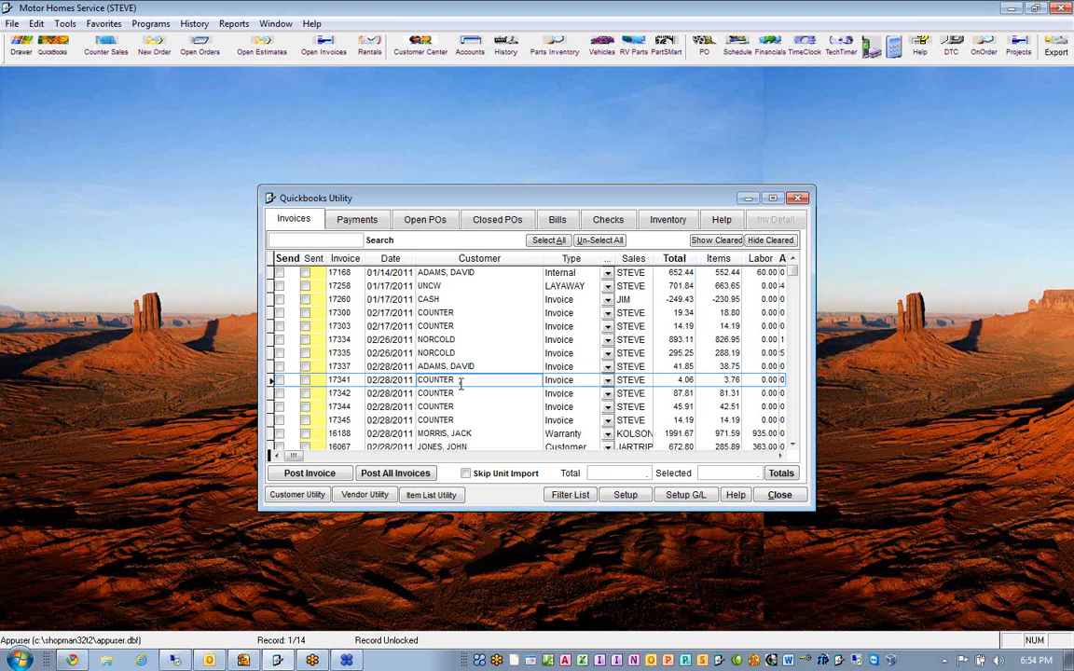
left_click(780, 457)
left_click_drag(779, 457, 780, 459)
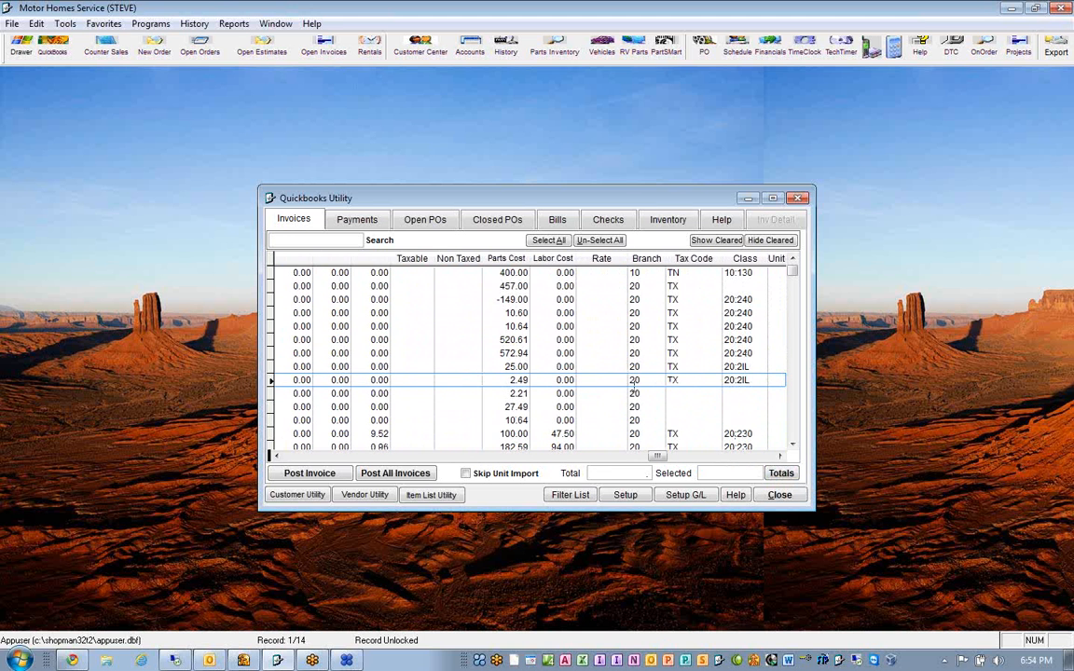
left_click(602, 380)
key("Tab")
key("Delete")
key("Tab")
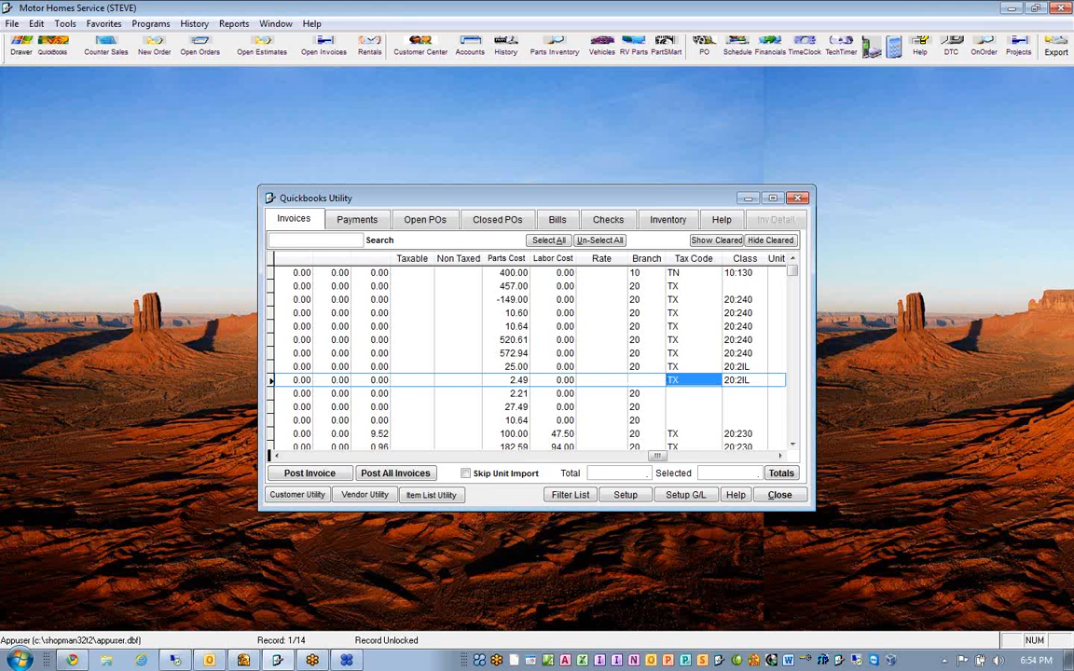
key("Delete")
key("Tab")
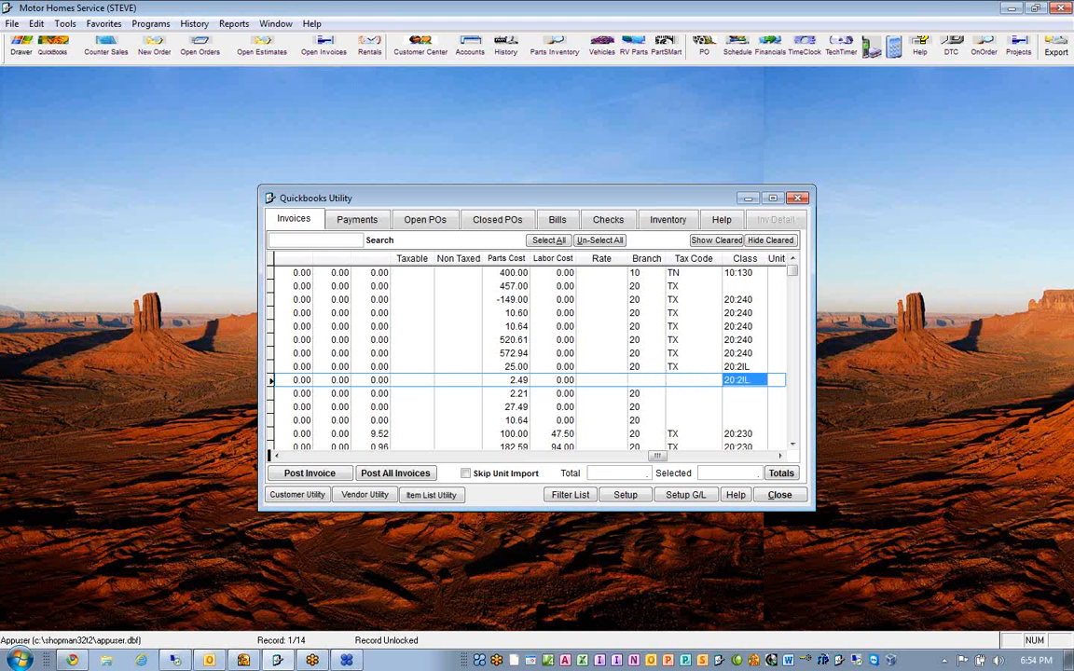
key("Delete")
key("Up")
key("Down")
- Mark the 4.06 COUNTER invoice dated 02/28/2011 for sending and post it to QuickBooks
key("Left")
key("Left")
key("Left")
key("Left")
key("Left")
key("Left")
key("Left")
key("Left")
key("Left")
key("Left")
key("Left")
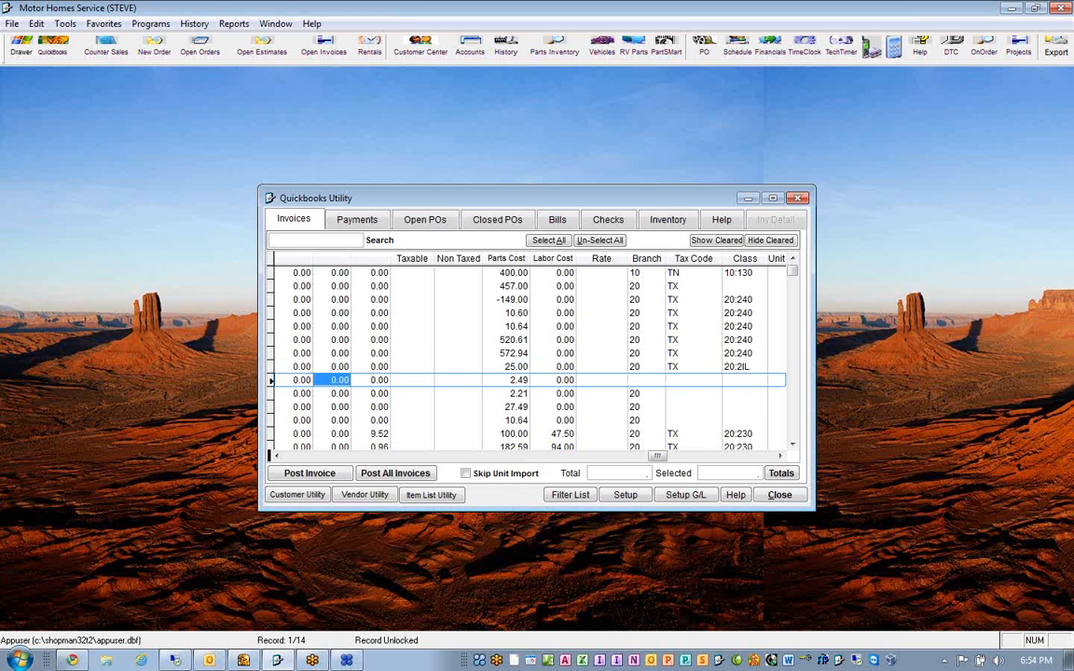
key("Left")
key("Left")
key("Left")
key("Left")
key("Left")
key("Left")
key("Left")
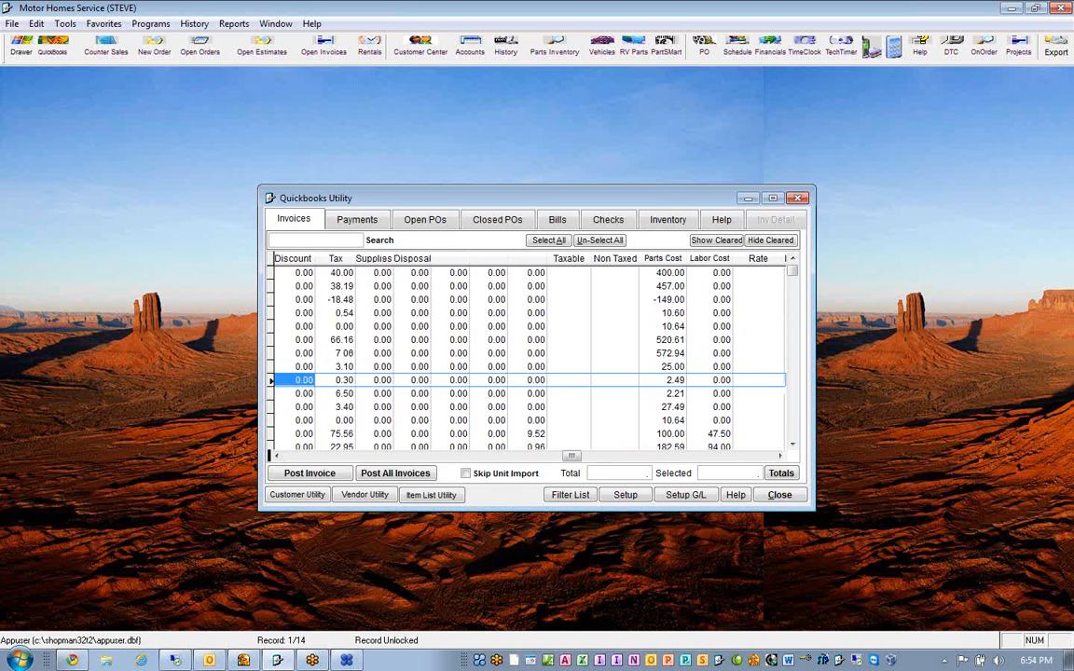
key("Left")
key("Left")
key("Left")
key("Left")
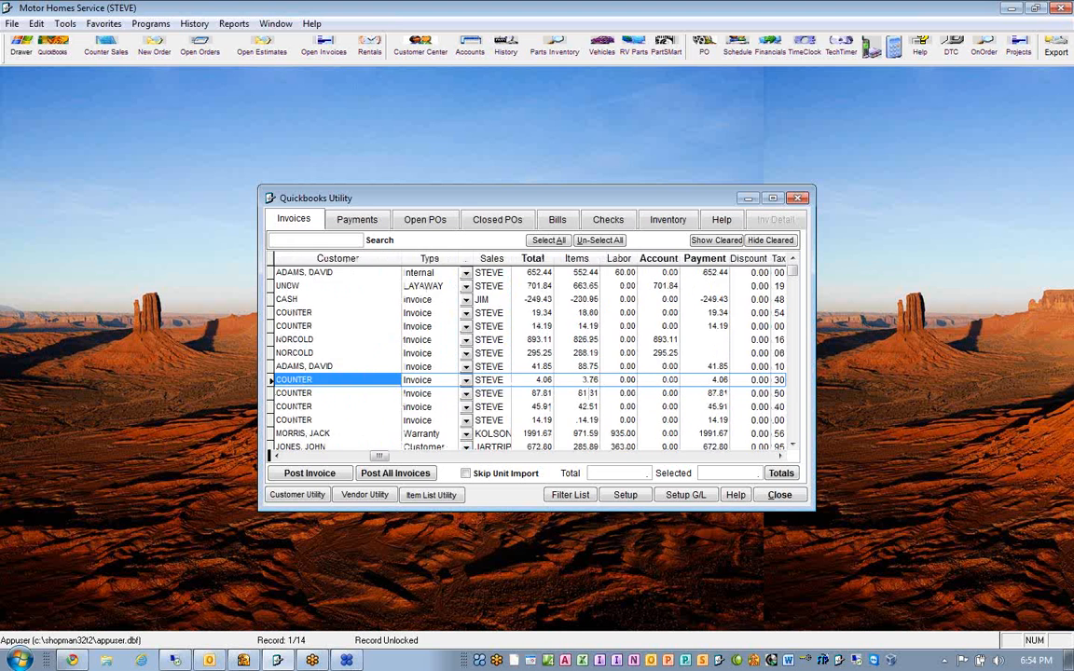
key("Left")
key("Left")
key("Left")
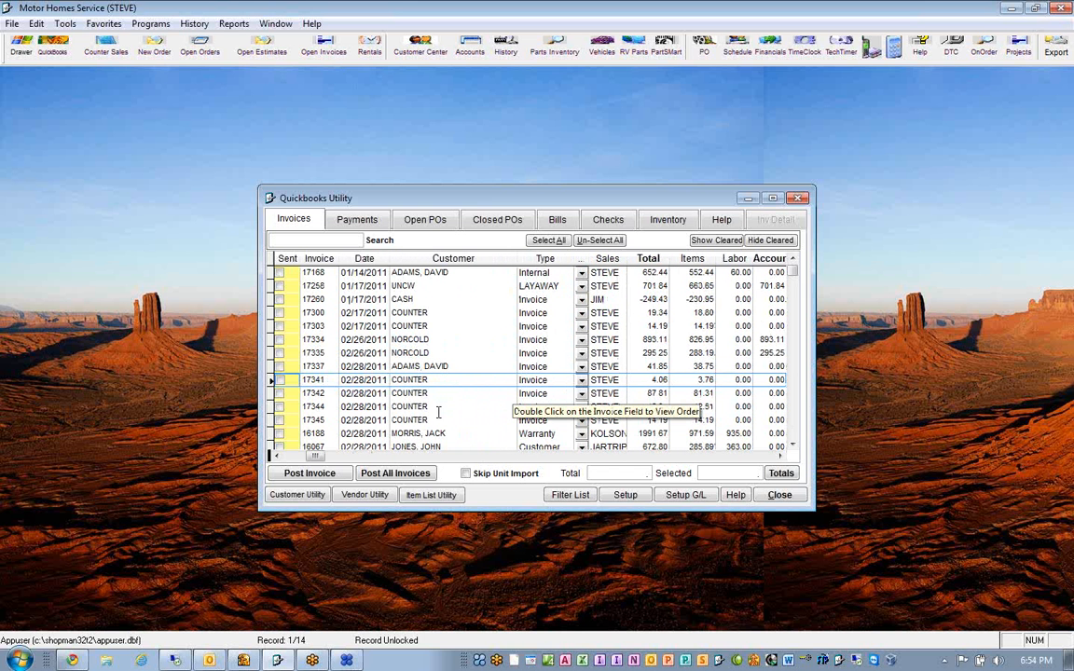
left_click(317, 480)
left_click(280, 381)
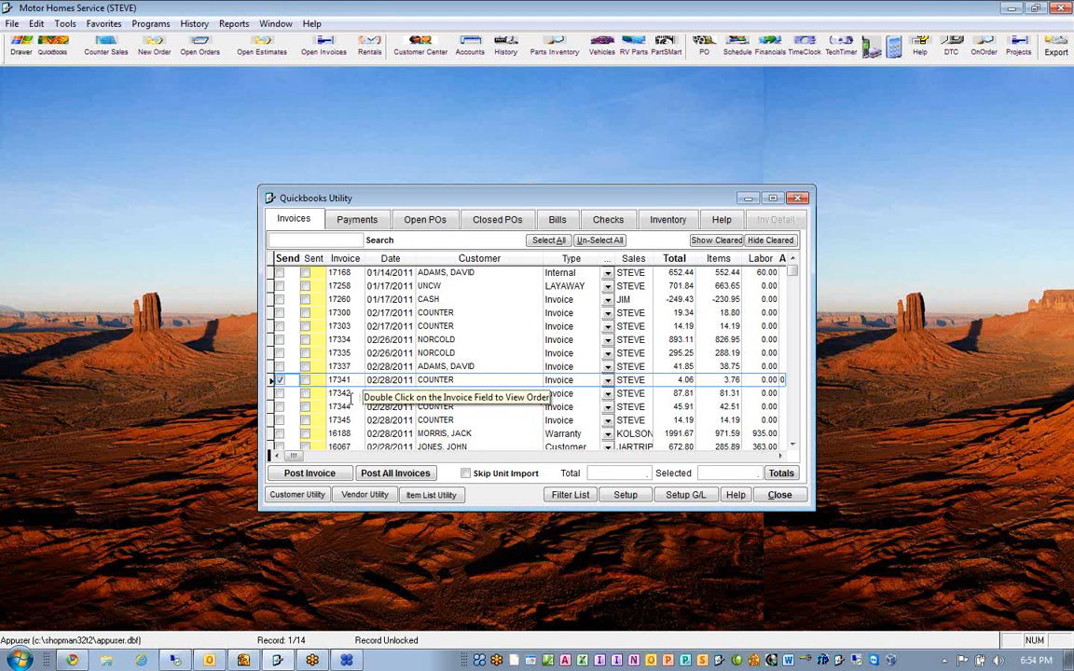
left_click(314, 477)
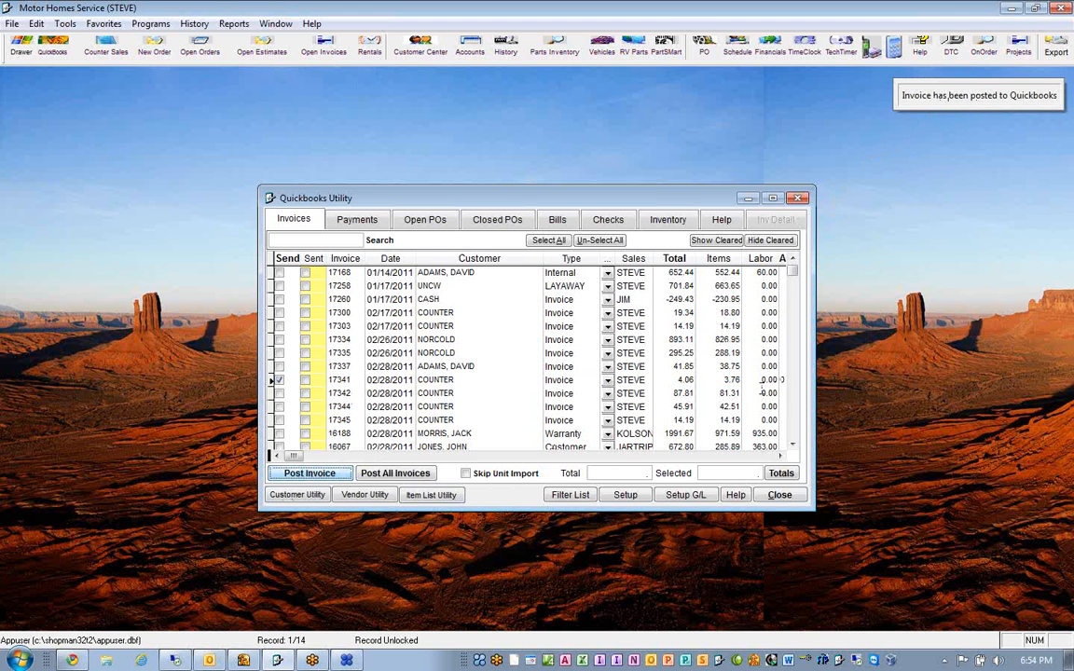
- Switch to QuickBooks, open the posted COUNTER invoice maximized from the Customer Center, and examine its sales, COGS and inventory item lines
left_click(243, 660)
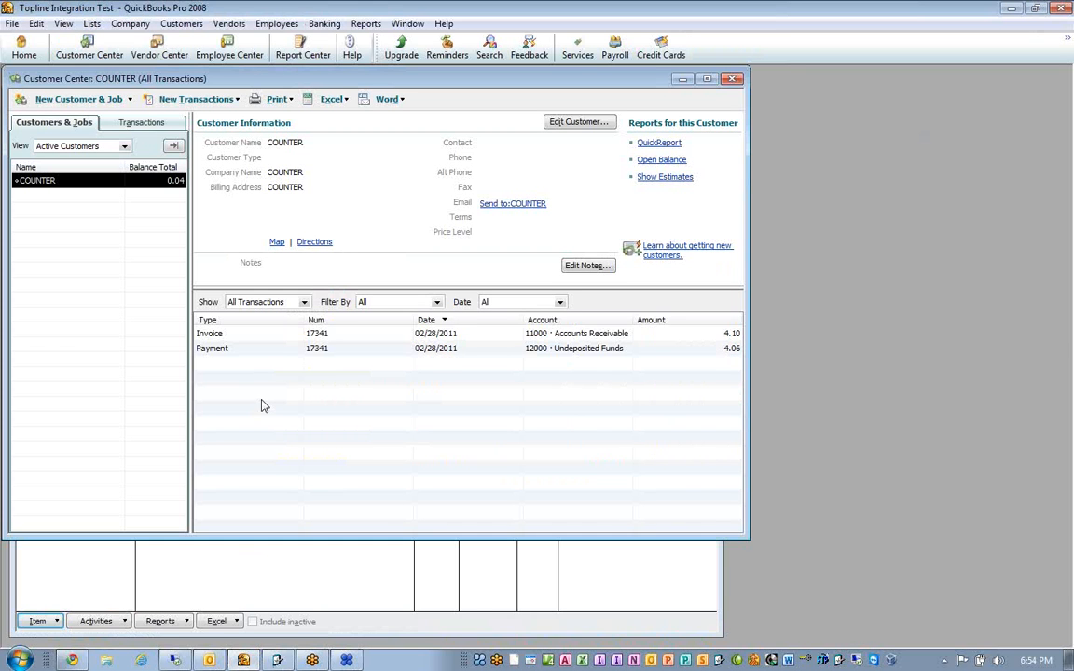
left_click(255, 336)
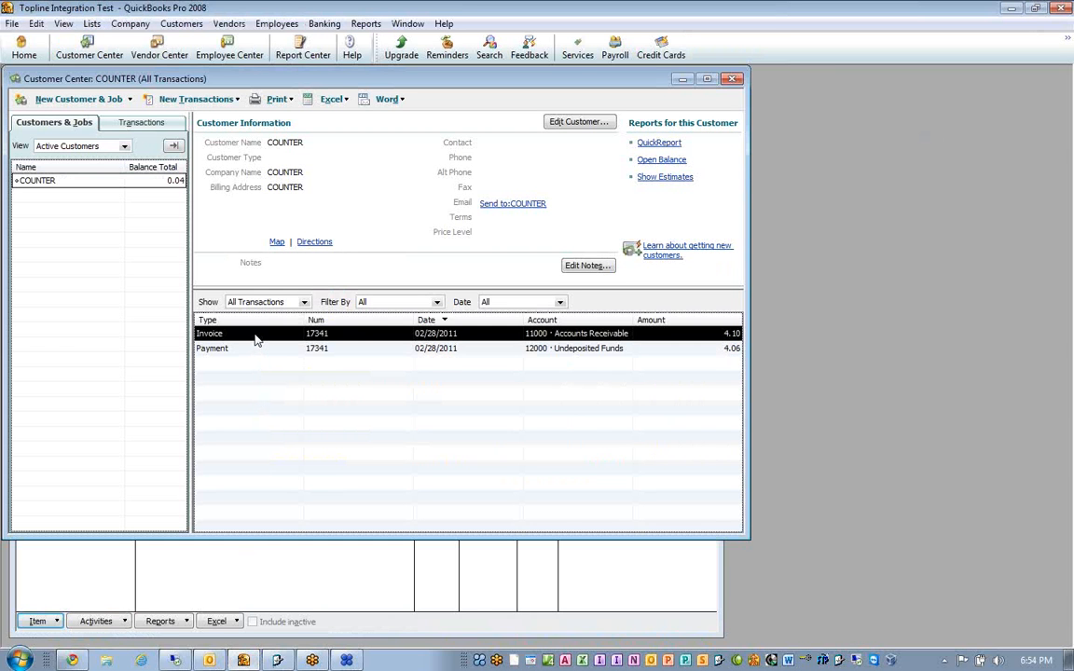
double_click(256, 338)
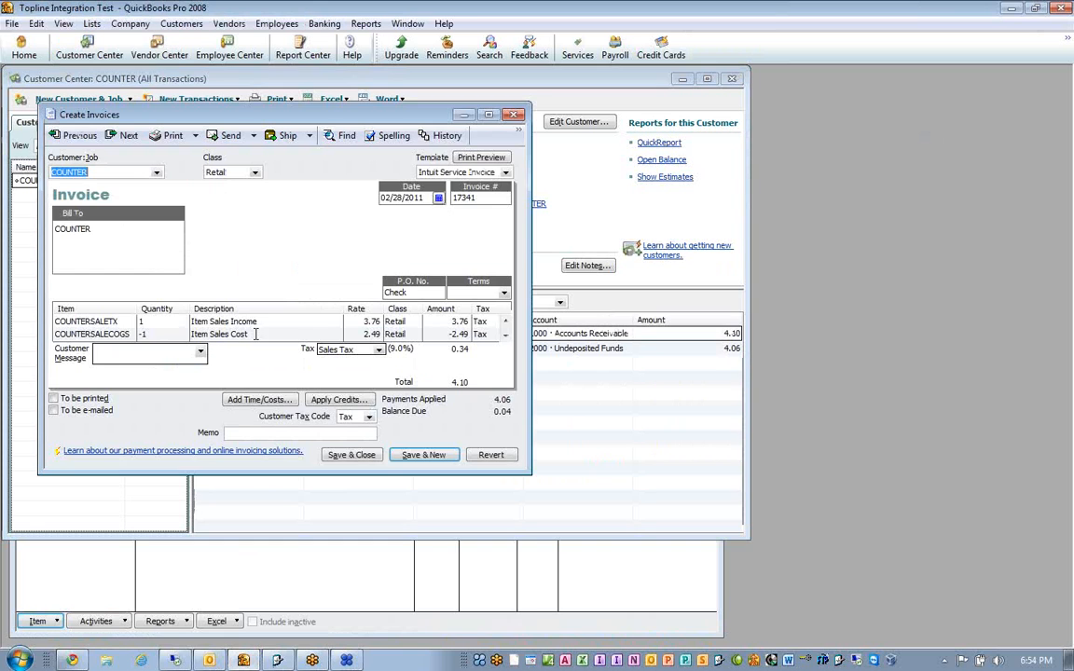
left_click(490, 116)
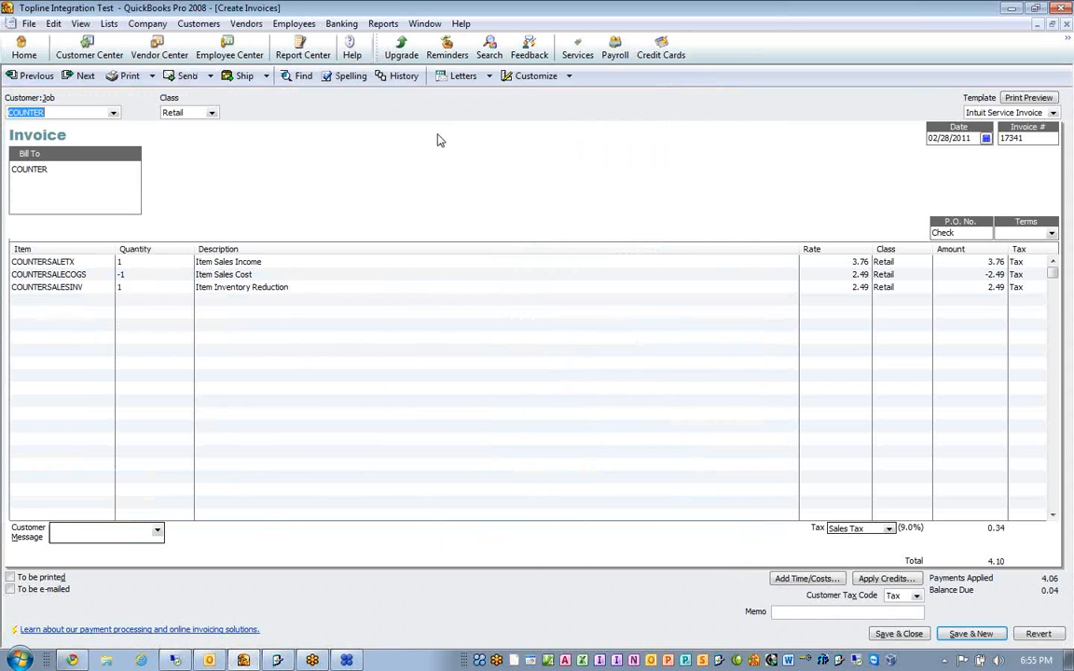
left_click(90, 262)
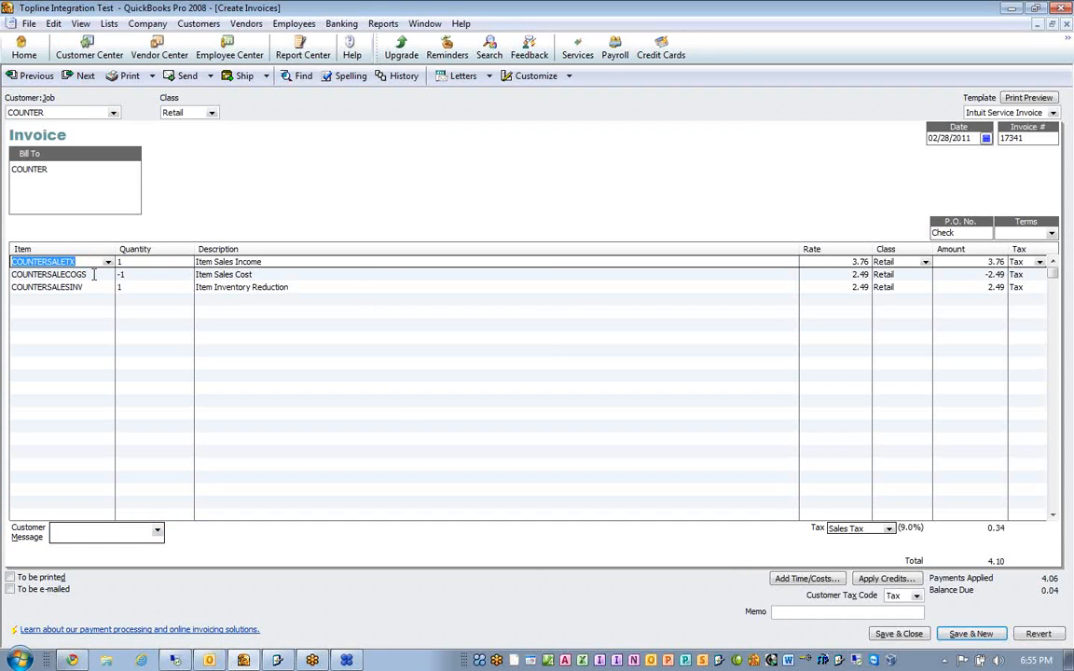
left_click(94, 275)
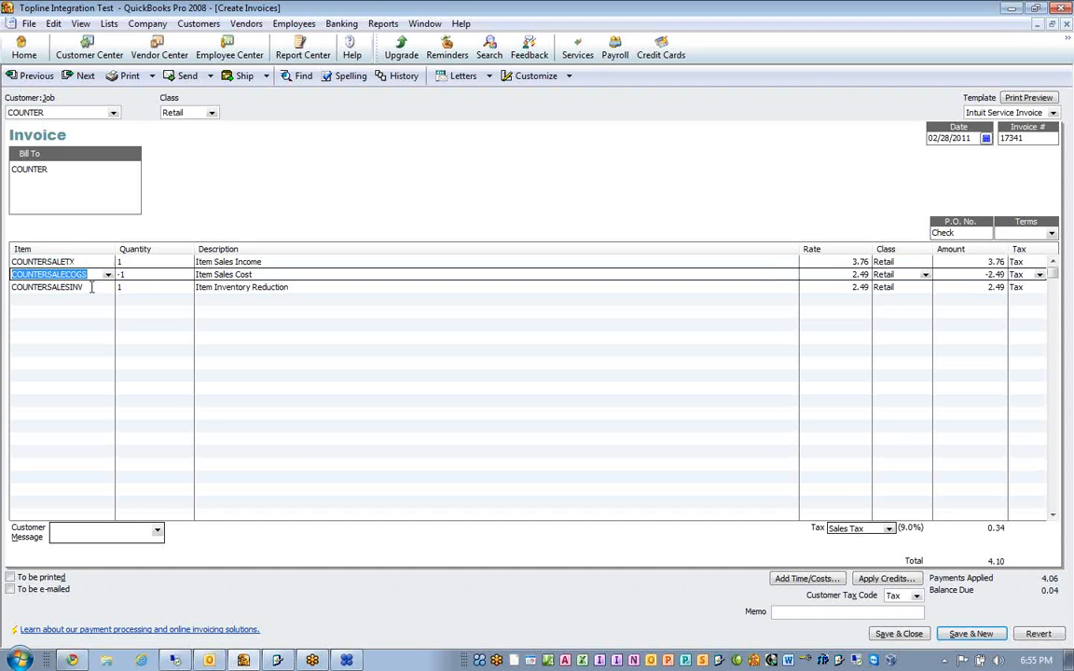
left_click(92, 288)
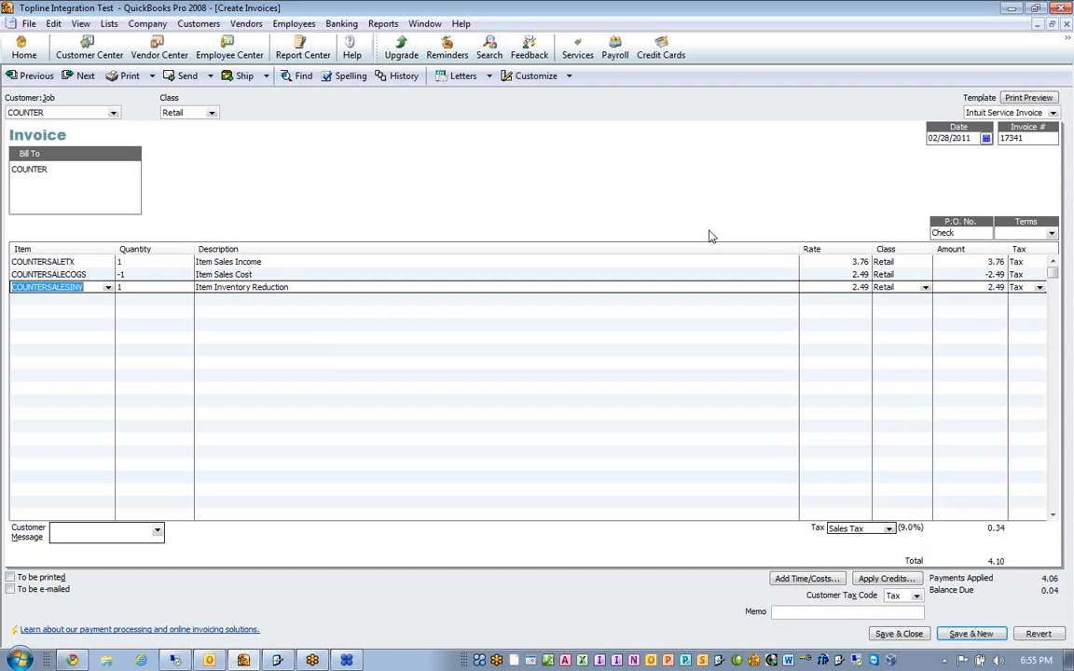
- Open the invoice's Transaction Journal, widen the Account column, and examine the accounts and amounts of its lines
key("ctrl+y")
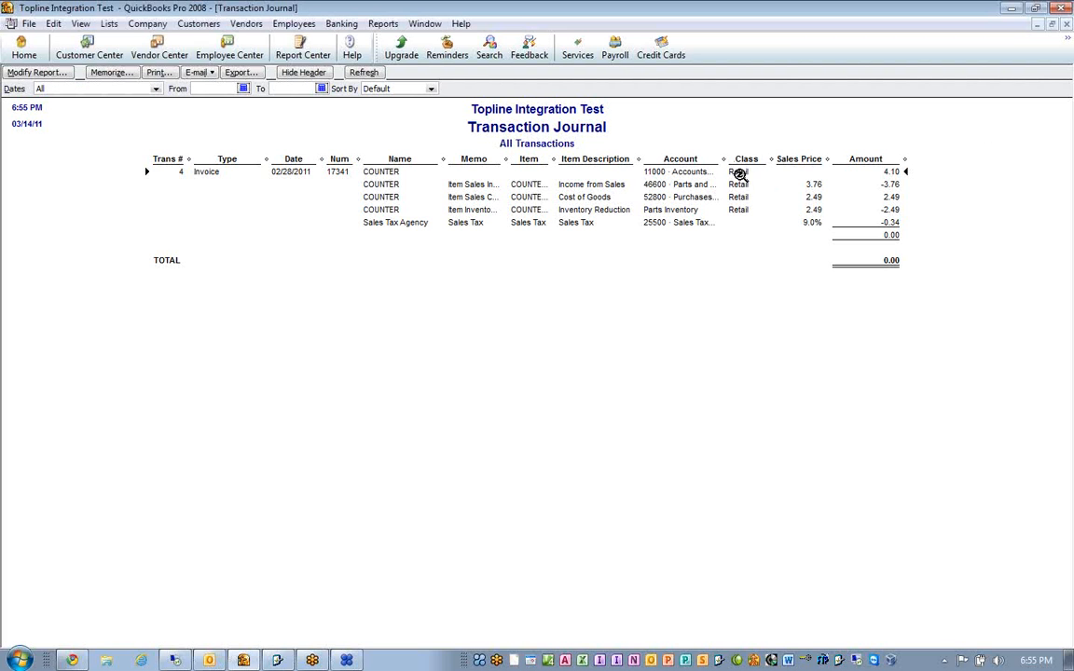
left_click_drag(724, 159, 769, 159)
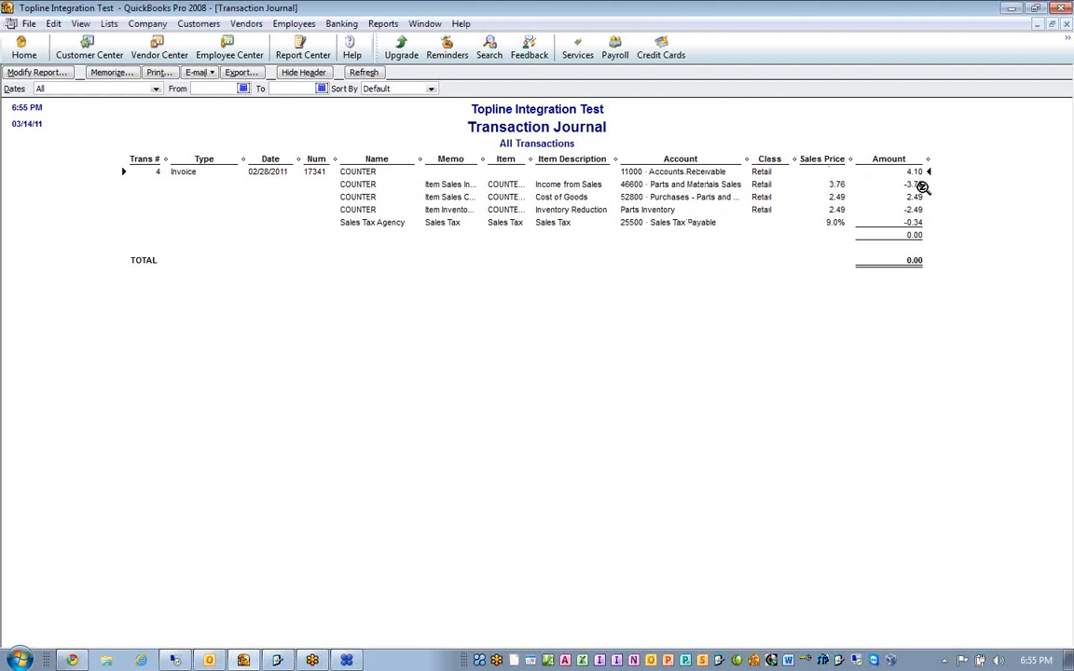
left_click(837, 198)
left_click(839, 211)
- Add the Debit and Credit columns to the Transaction Journal report and examine the invoice's postings
left_click(60, 72)
scroll(194, 391, "down", 9)
scroll(194, 391, "down", 6)
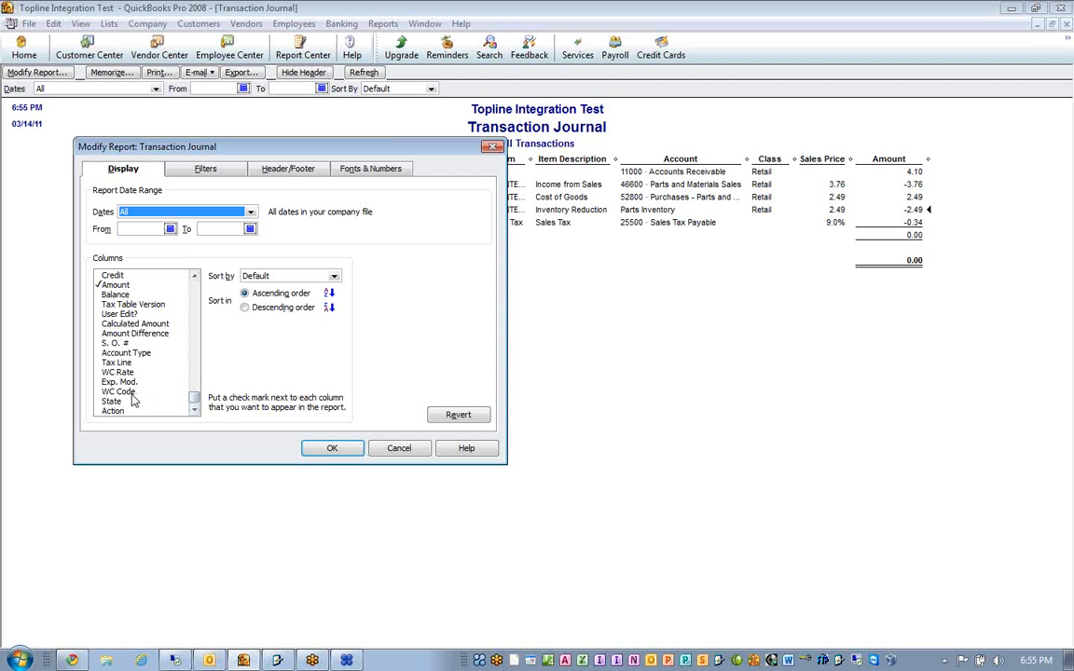
left_click(100, 275)
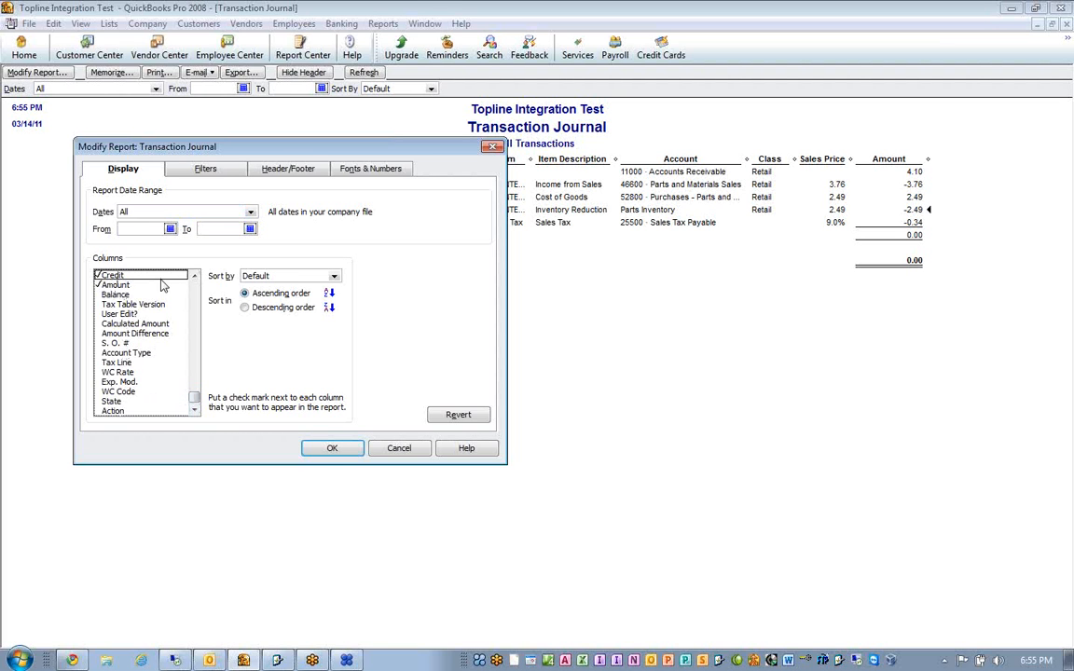
left_click(196, 276)
left_click(97, 275)
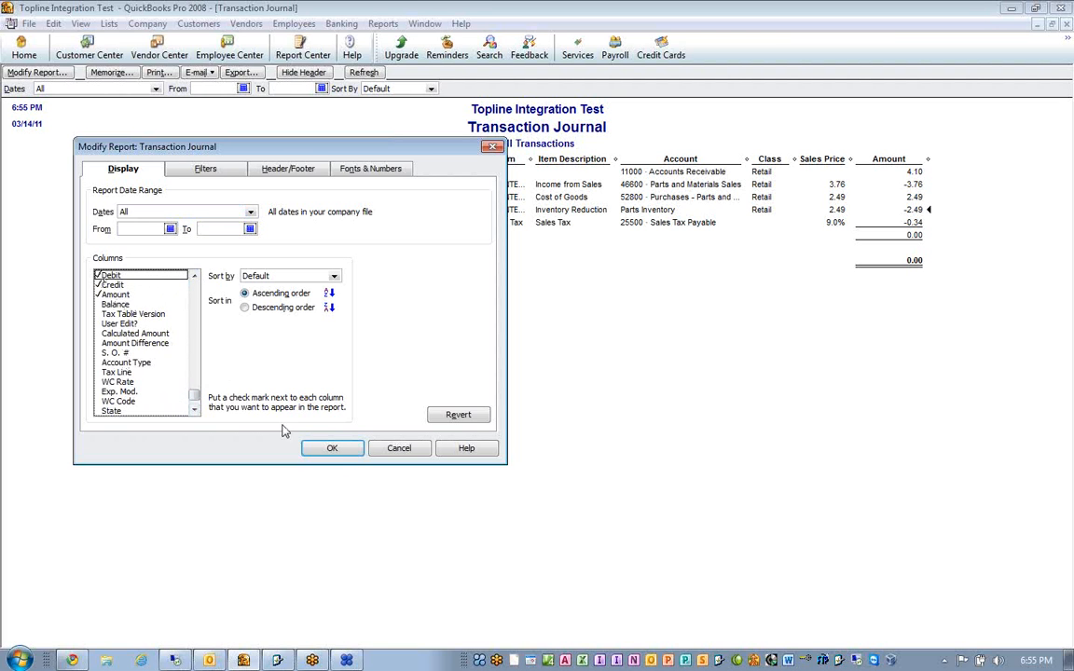
left_click(333, 448)
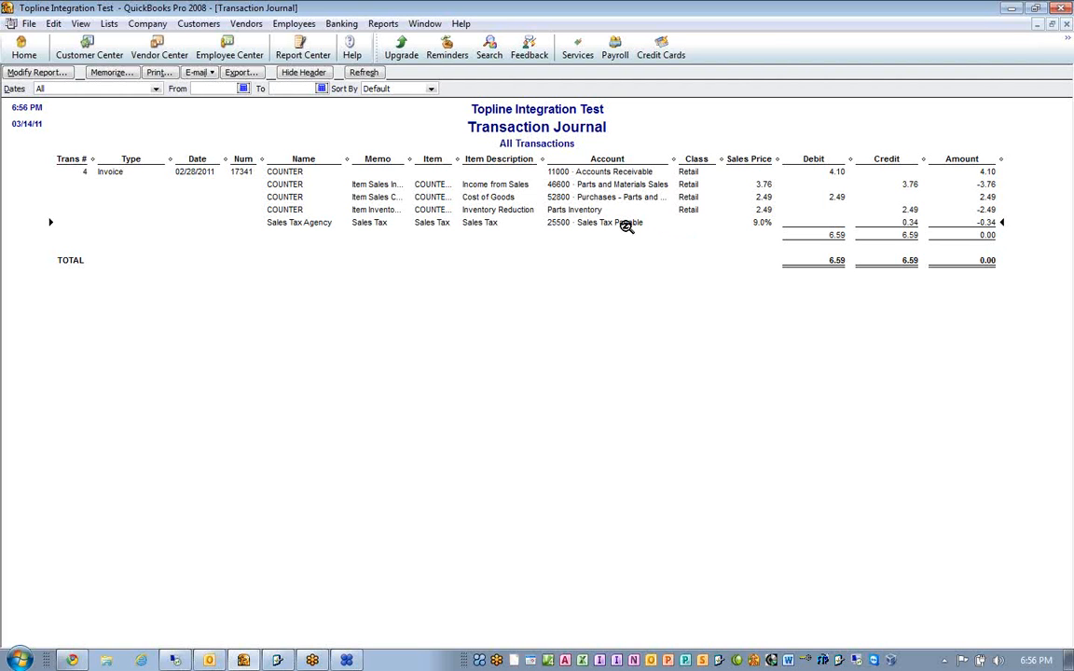
- Close the Transaction Journal without memorizing it, and switch to Motor Homes Service to open the QBExport Setup
left_click(1066, 25)
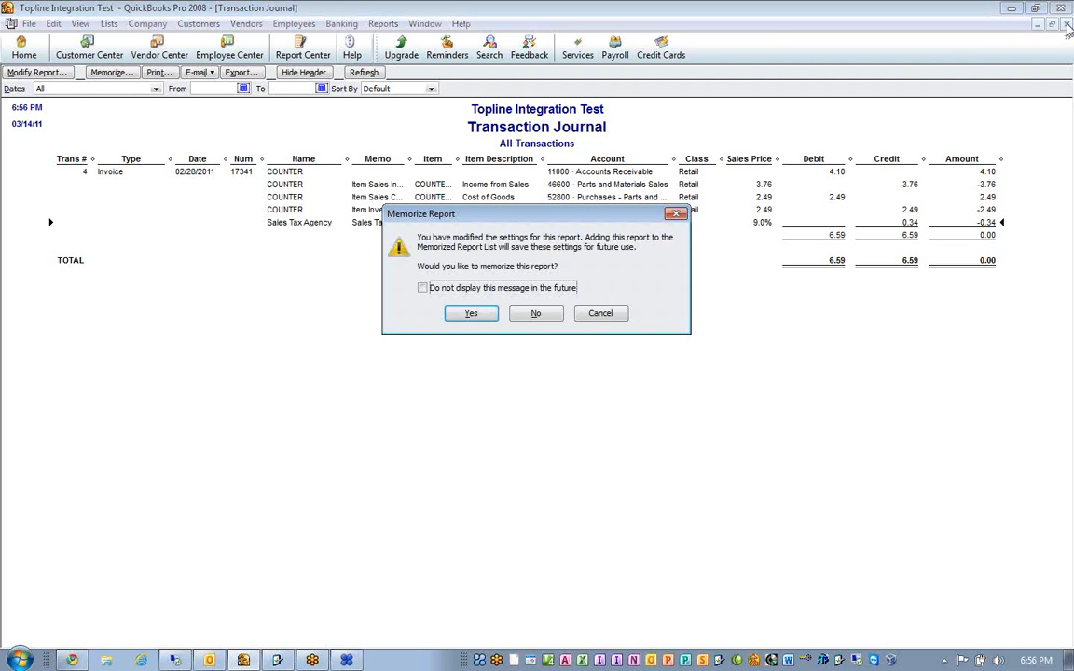
left_click(535, 315)
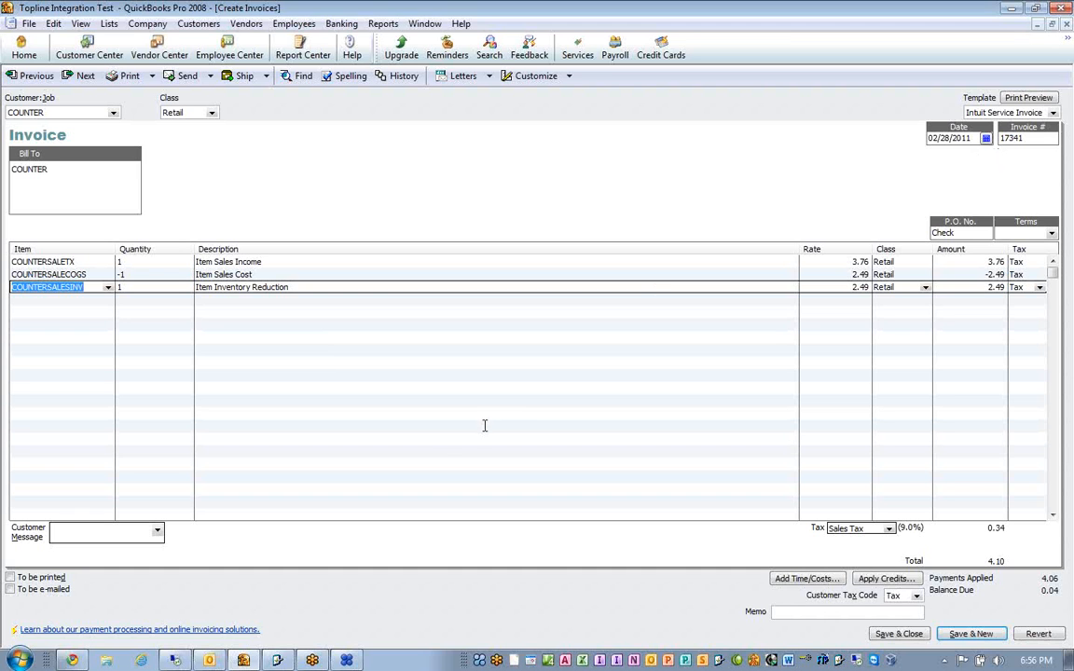
mouse_move(246, 662)
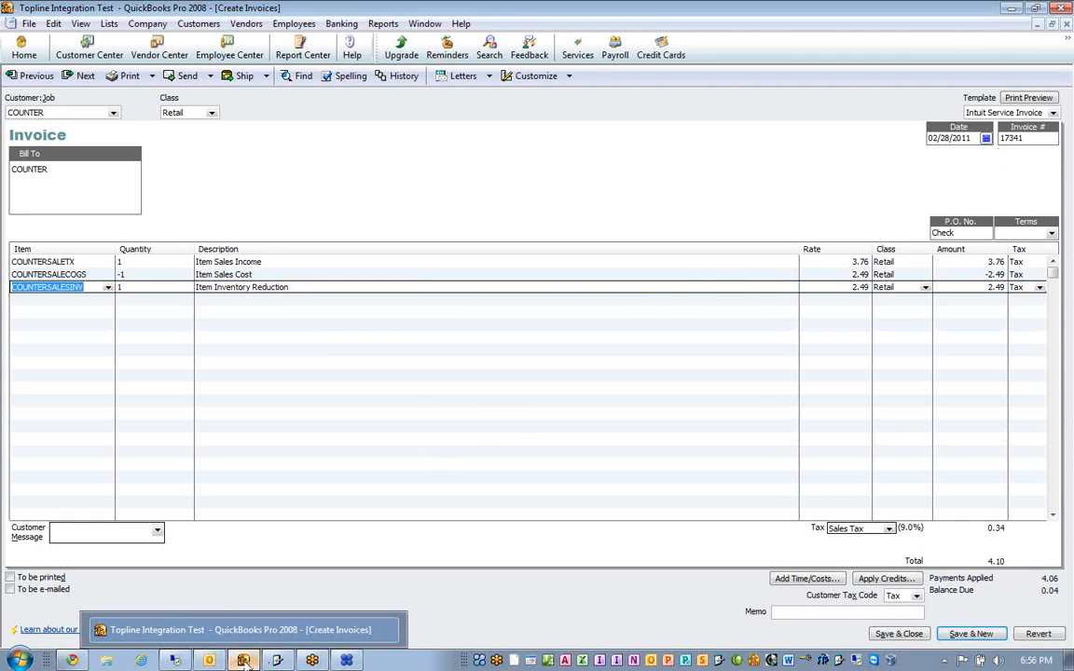
left_click(244, 661)
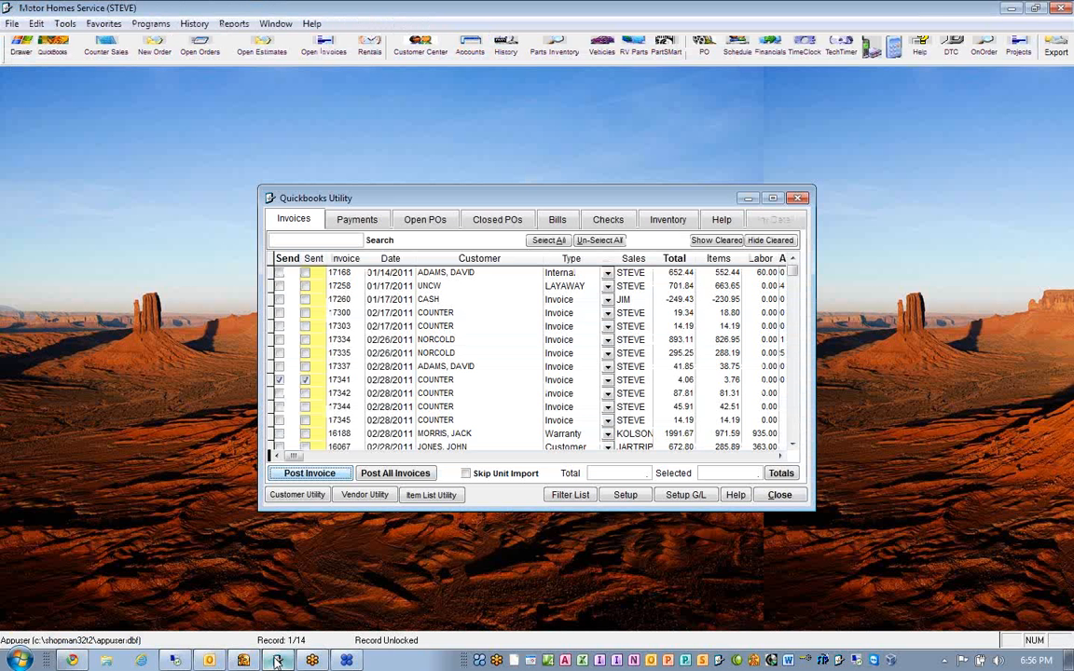
left_click(624, 494)
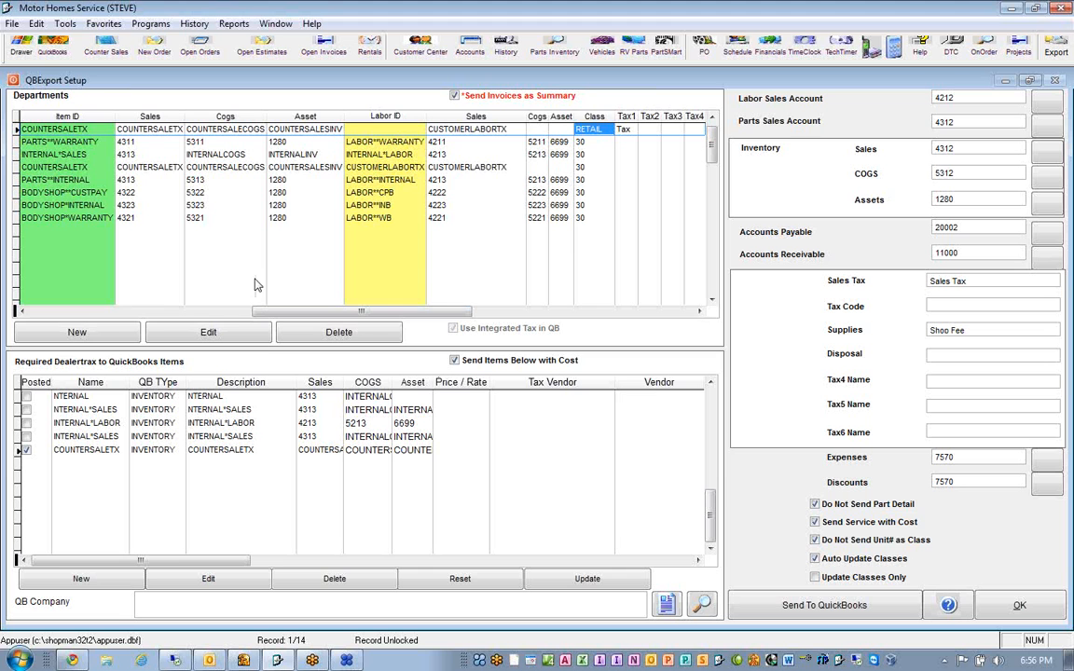
- Widen the item Sales, Cogs and Asset columns in the Departments grid
left_click(33, 311)
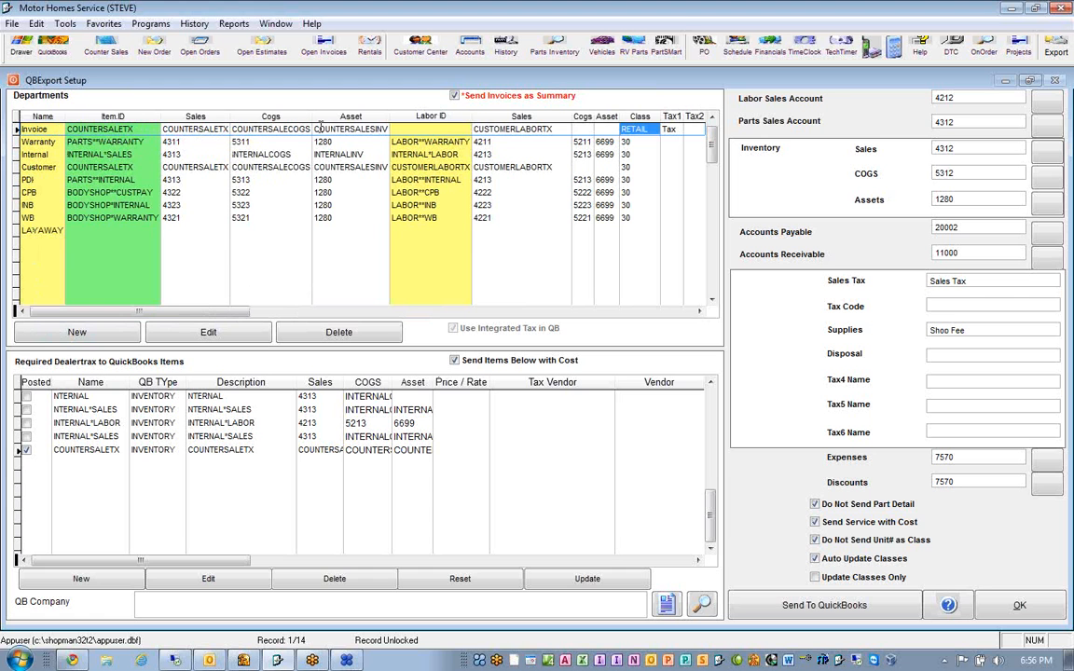
left_click_drag(312, 116, 333, 129)
left_click_drag(229, 114, 247, 130)
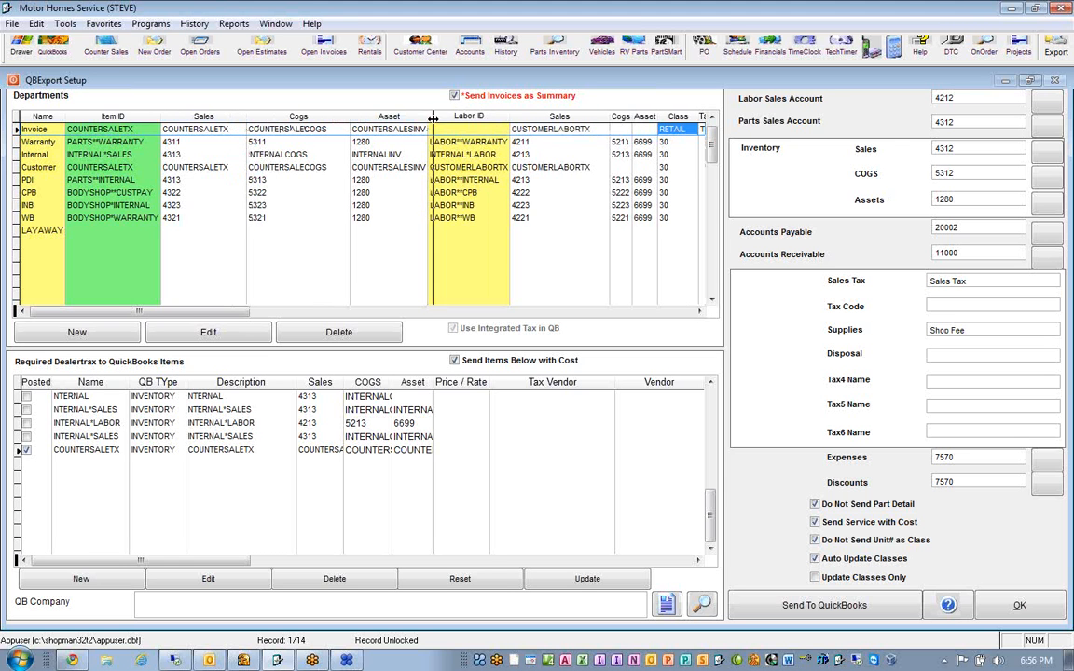
left_click_drag(427, 116, 444, 130)
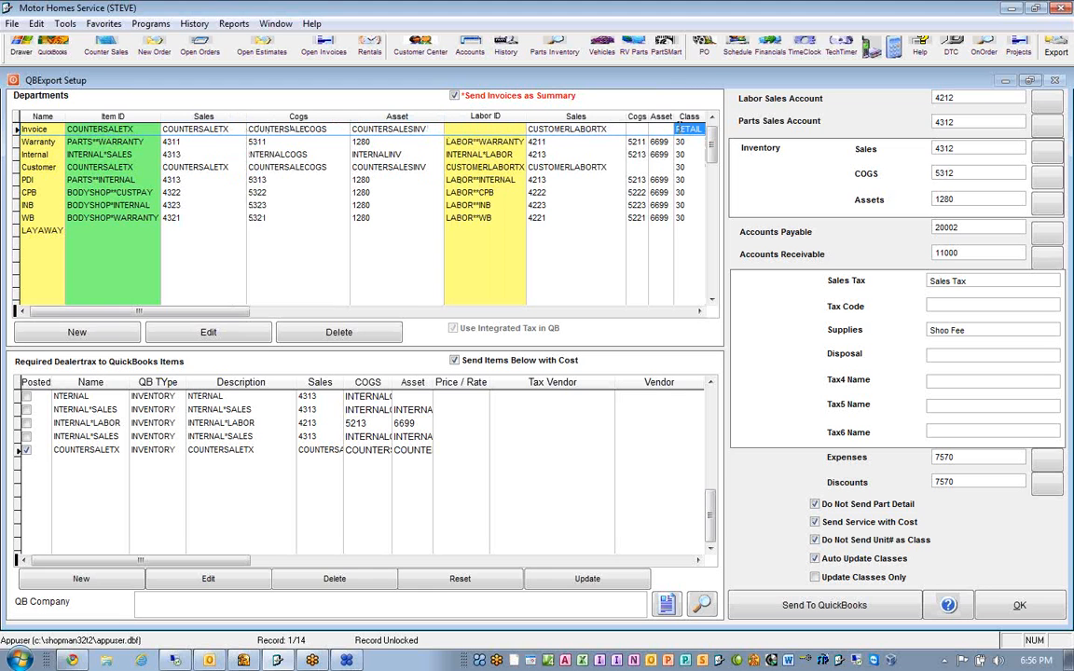
- Examine the Tax1 value of the Invoice department in the Departments grid
left_click(700, 311)
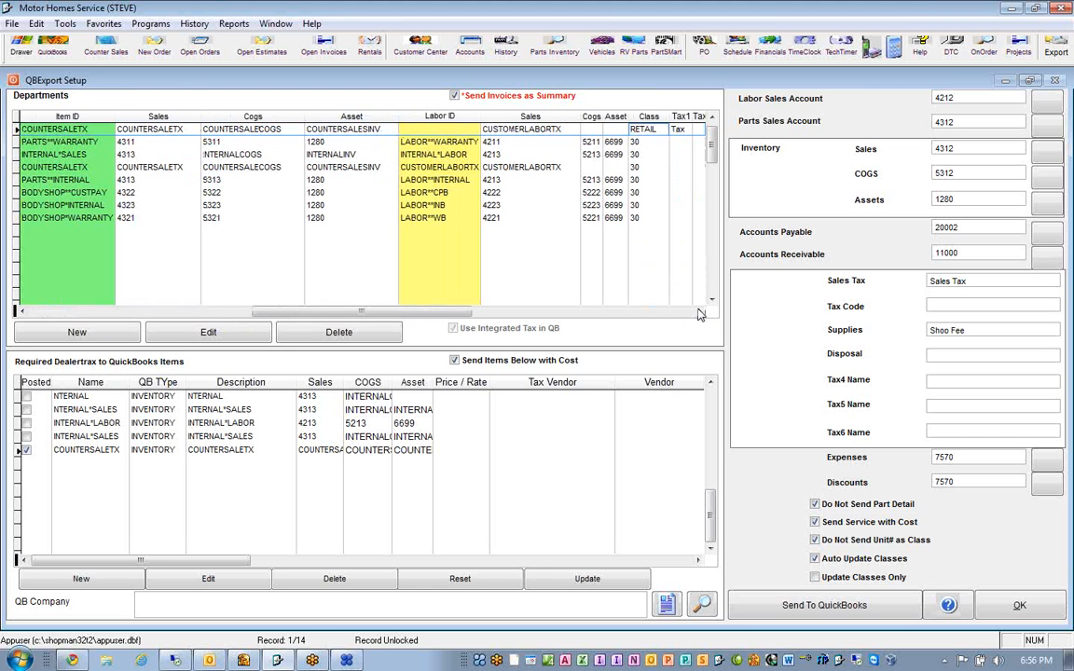
left_click(701, 312)
left_click(590, 130)
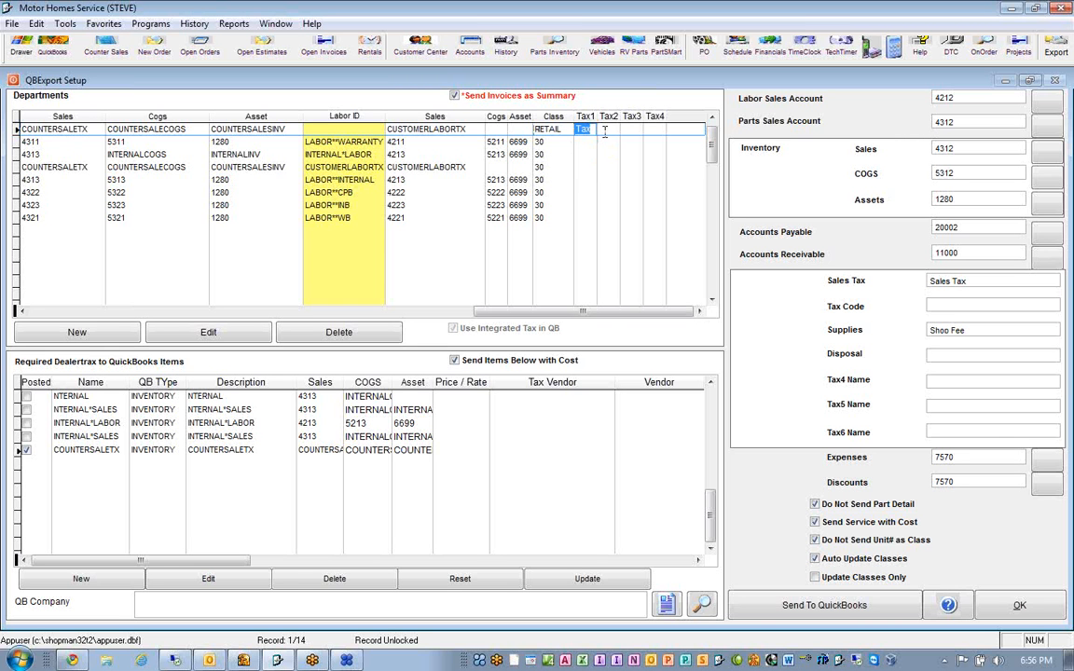
- Switch to QuickBooks and check the tax code choices of the COUNTERSALESINV line and the invoice's sales tax item
left_click(243, 660)
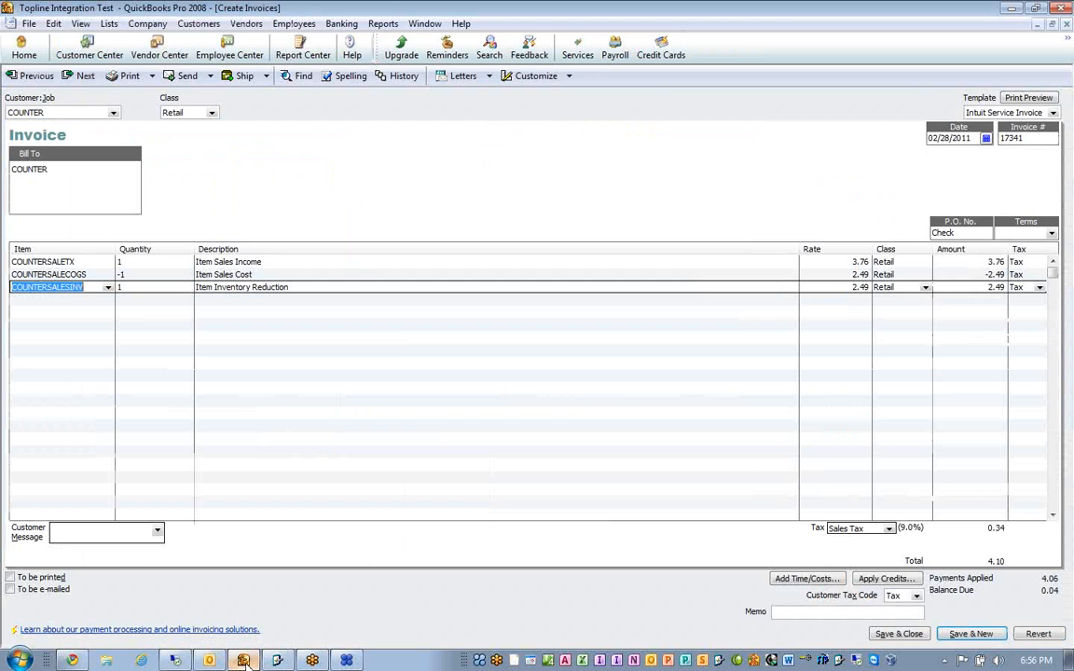
left_click(1041, 289)
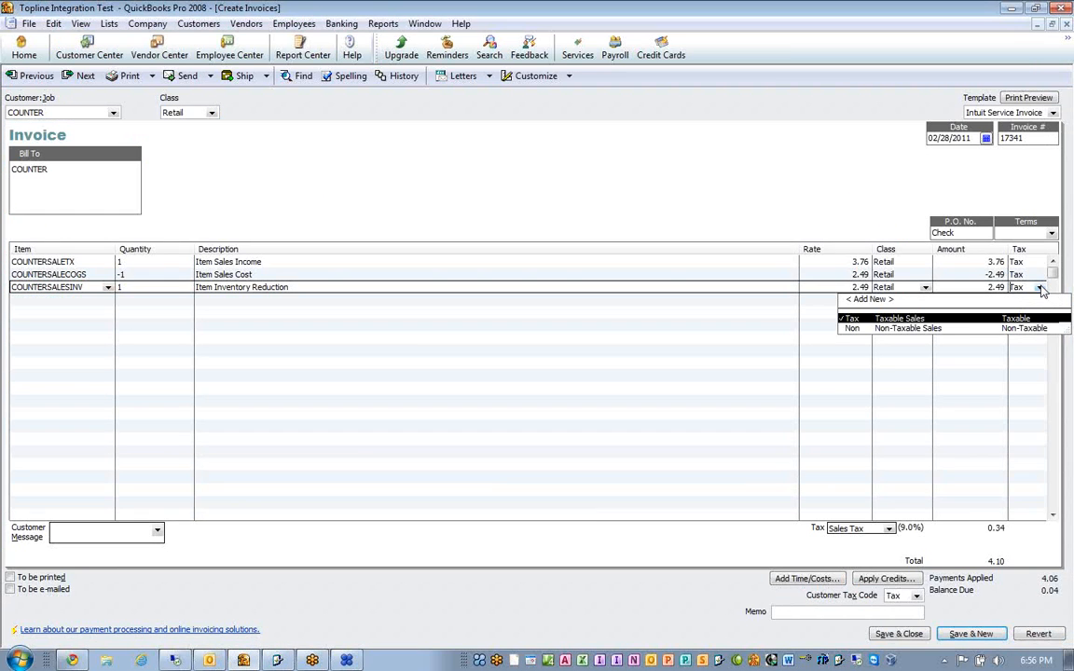
left_click(1041, 290)
left_click_drag(872, 530, 821, 529)
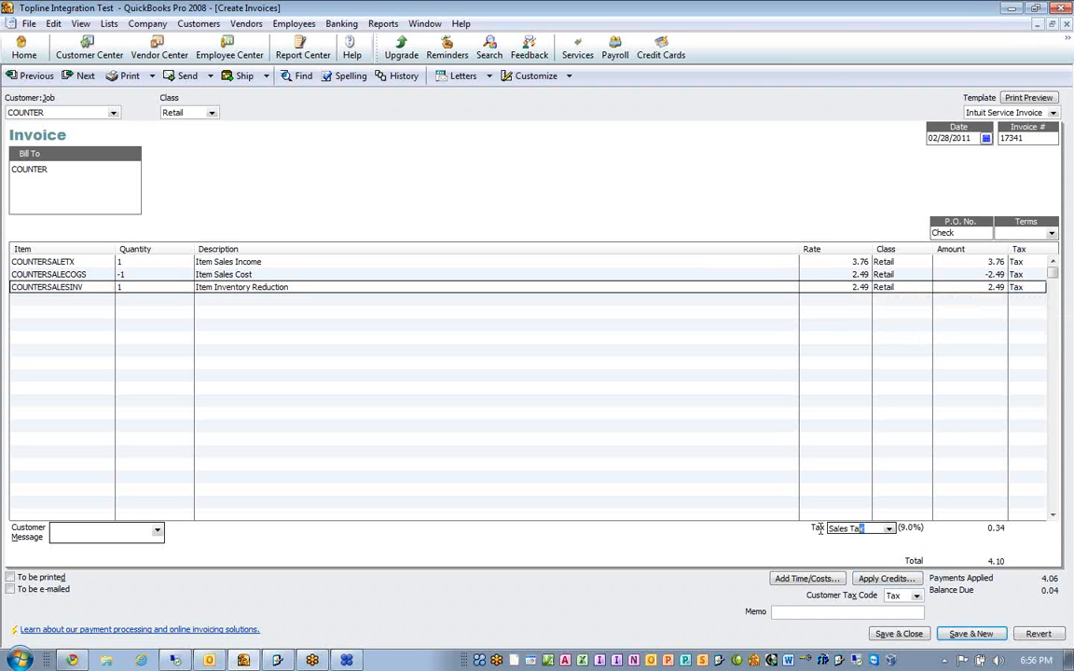
- Return to Motor Homes Service and examine the Sales Tax setting and the Departments grid's names and item IDs
left_click(280, 662)
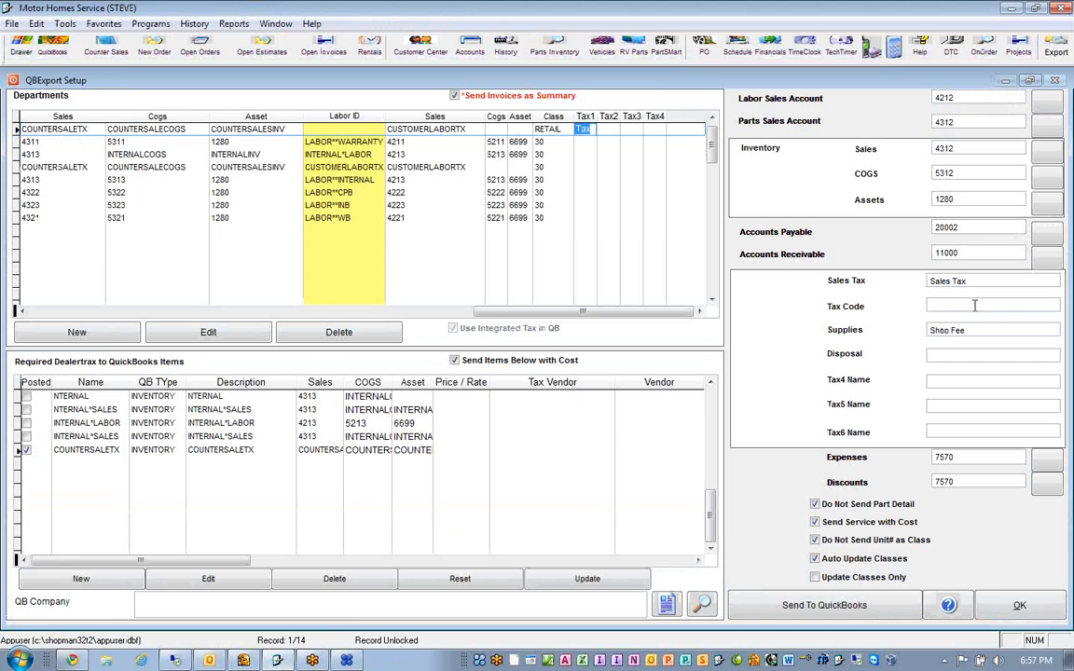
left_click(931, 284)
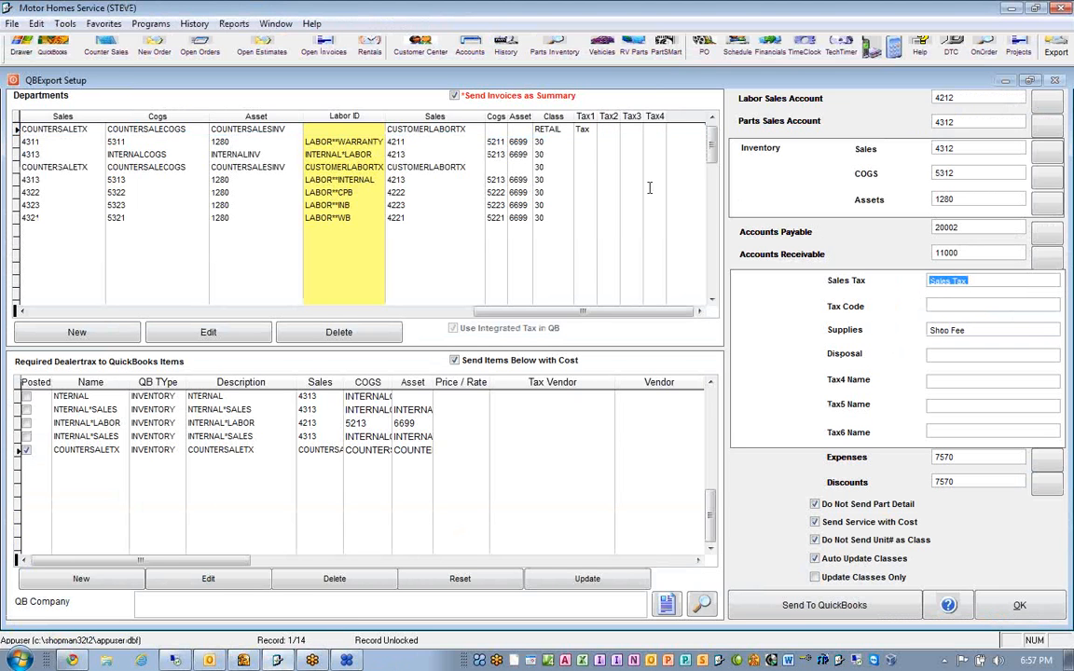
left_click(37, 313)
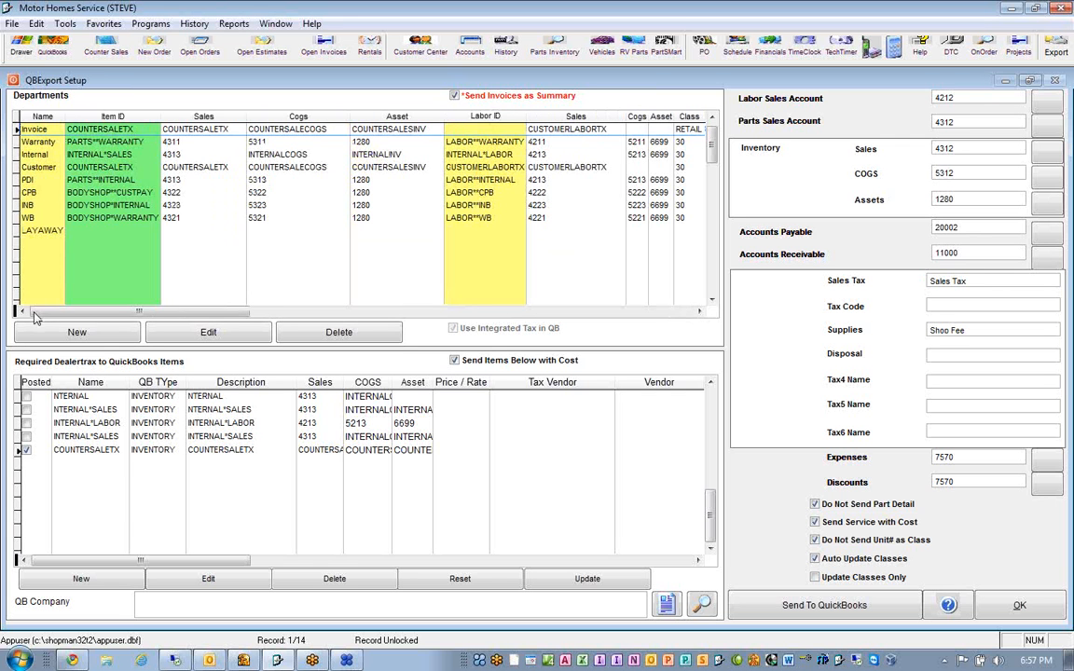
- Examine the Warranty, Internal and Customer rows of the Departments grid, including the Customer department's Sales, Cogs and Asset items
left_click(57, 142)
left_click(54, 155)
left_click(53, 167)
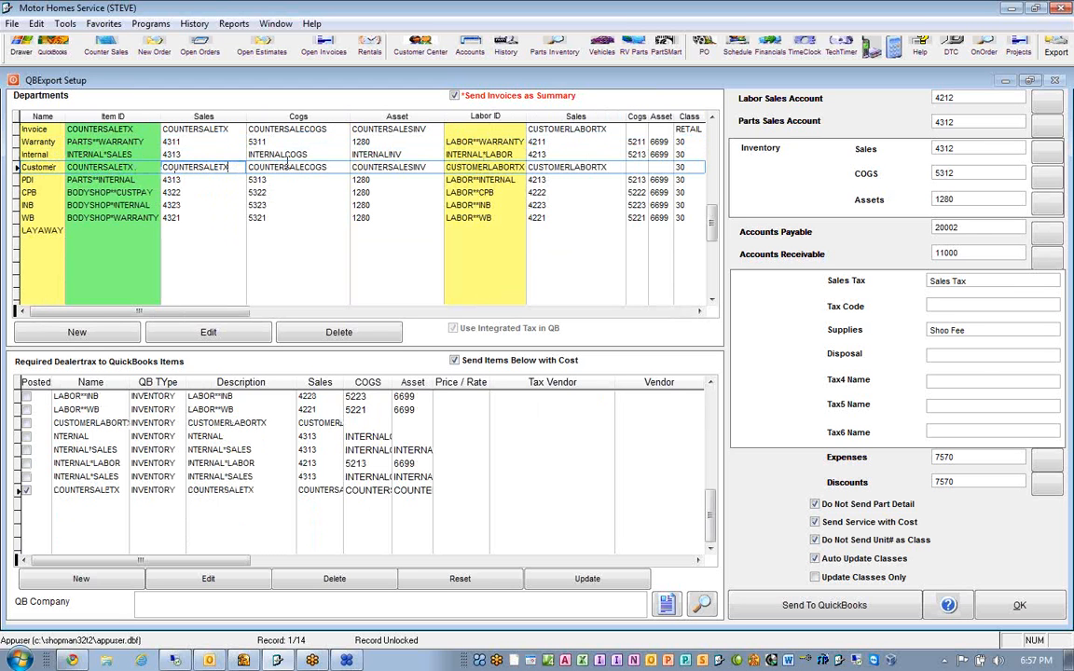
left_click(339, 166)
left_click(428, 166)
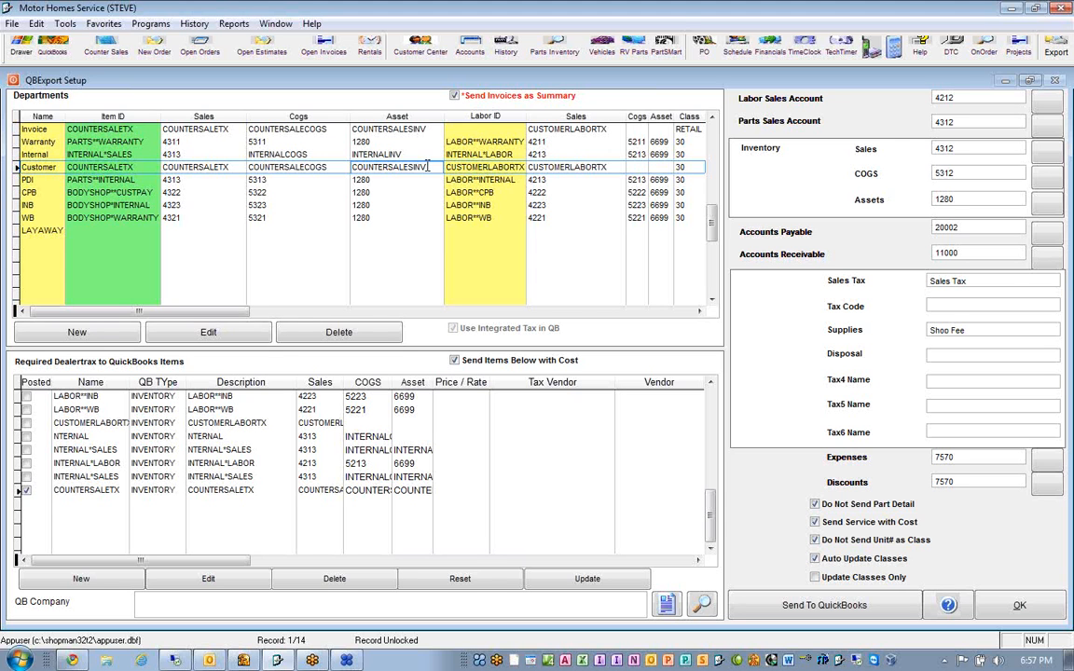
- Set the Customer department's Class to RETAIL and Tax1 to Tax, and close the QBExport setup with OK
left_click(701, 312)
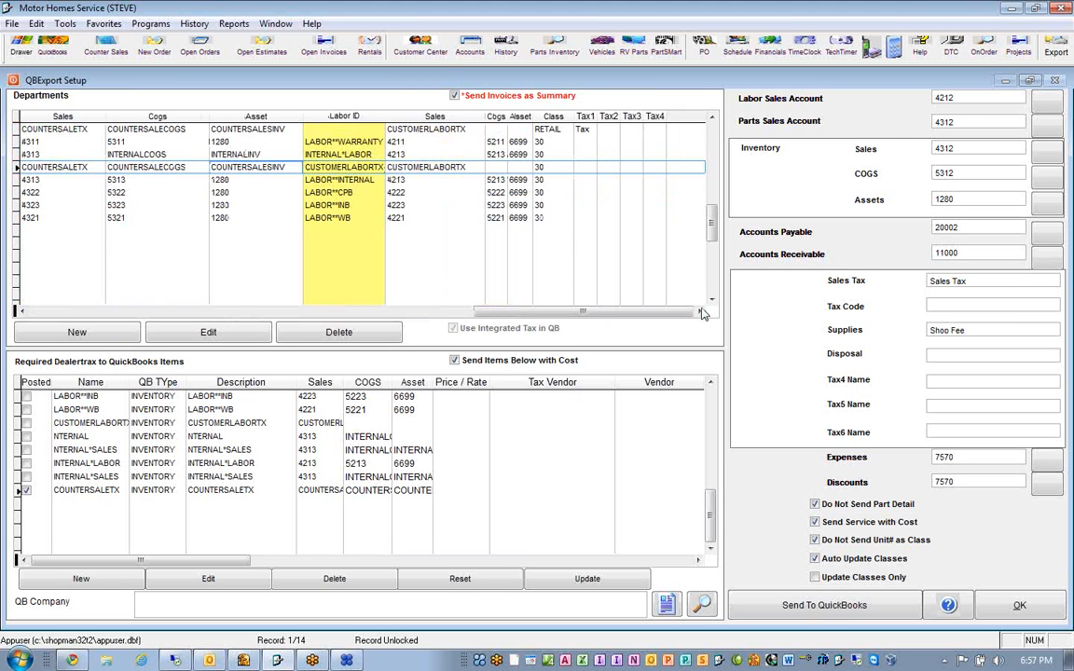
left_click_drag(547, 168, 515, 179)
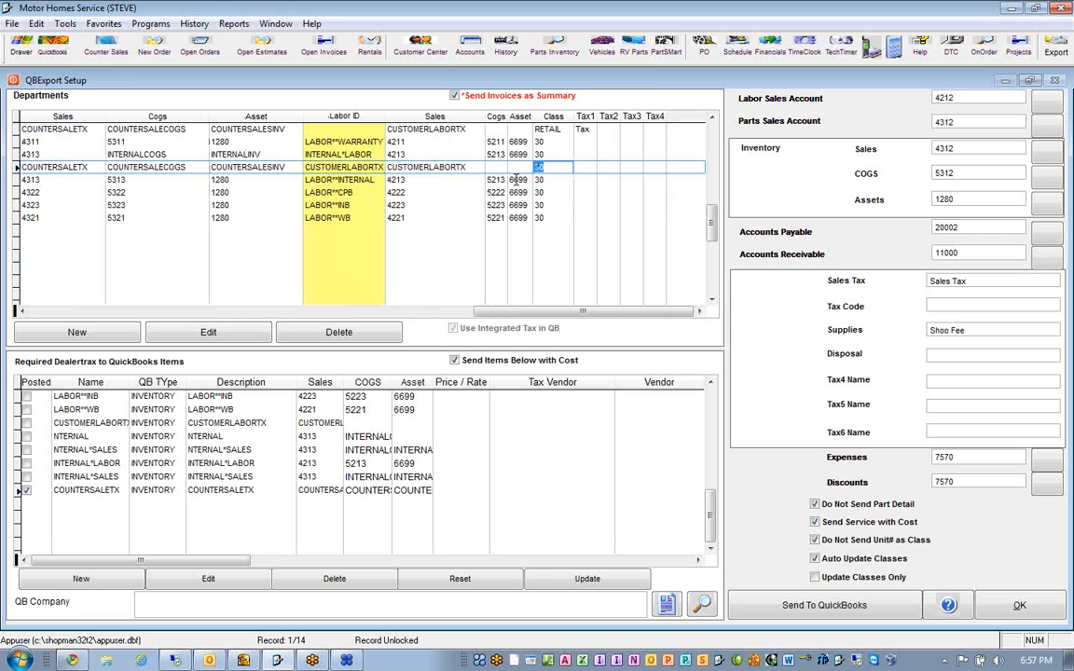
type("R")
type("TAIL")
key("Tab")
type("Tax")
key("Tab")
key("shift+Tab")
key("shift+Tab")
key("shift+Tab")
key("shift+Tab")
key("shift+Tab")
key("shift+Tab")
key("shift+Tab")
key("shift+Tab")
key("shift+Tab")
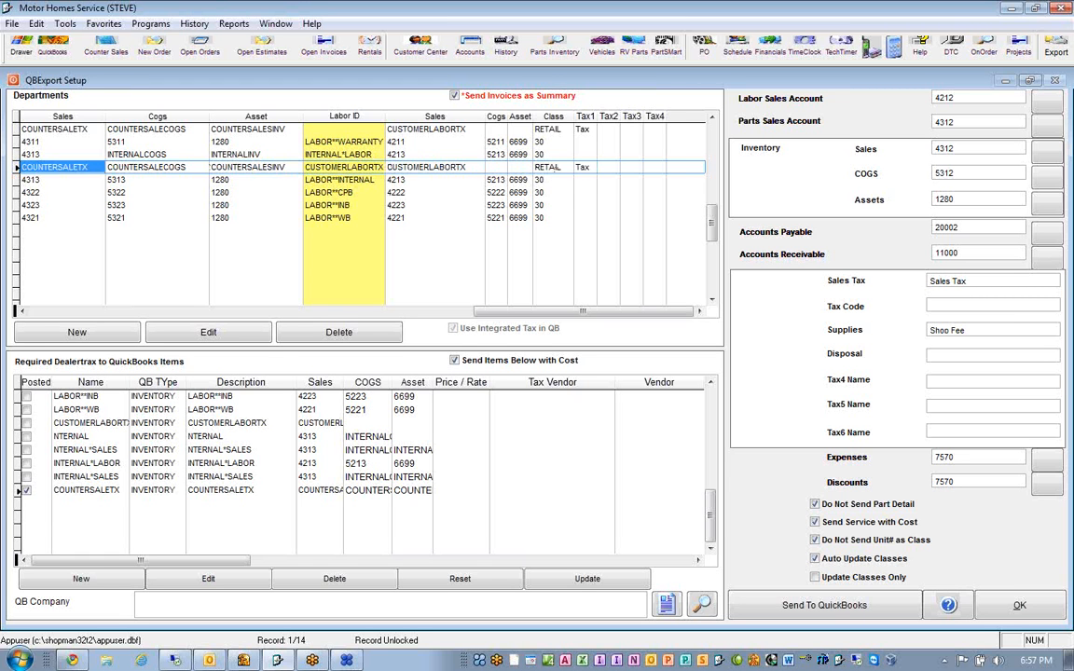
key("shift+Tab")
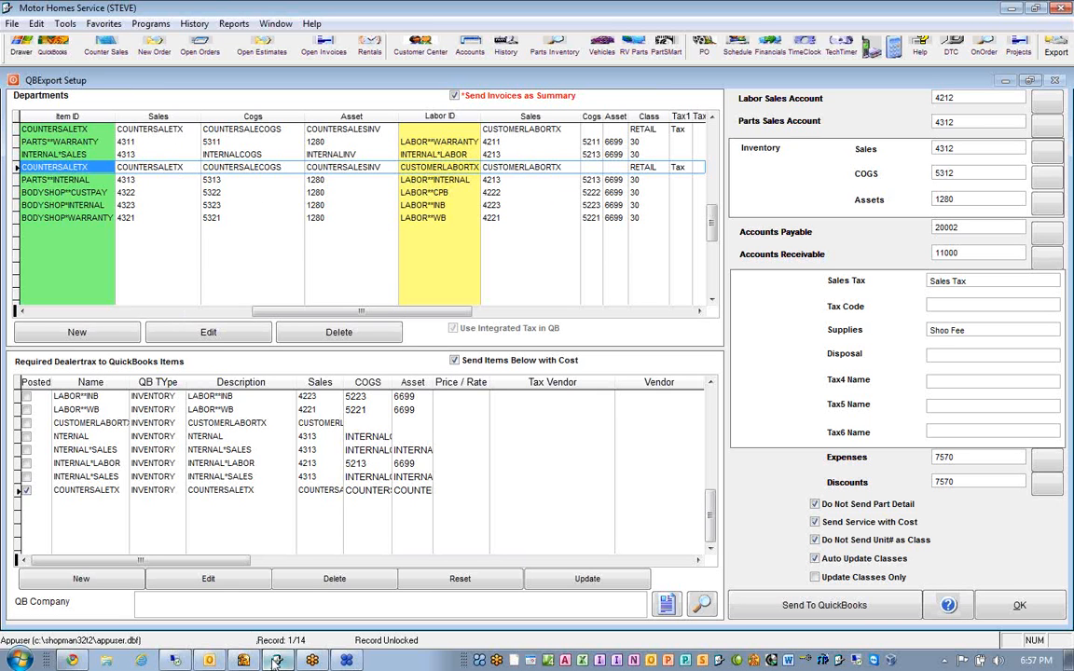
mouse_move(277, 661)
left_click(999, 608)
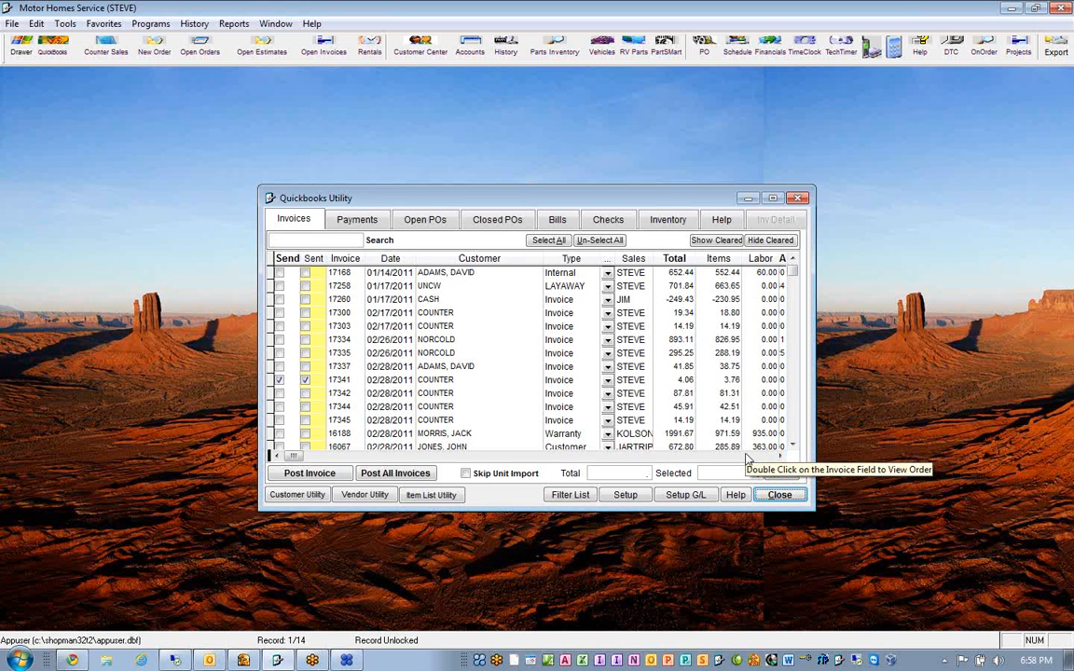
- Examine the Tax Code, Class and Branch values of the first invoice in the Quickbooks Utility's invoice list
left_click(755, 456)
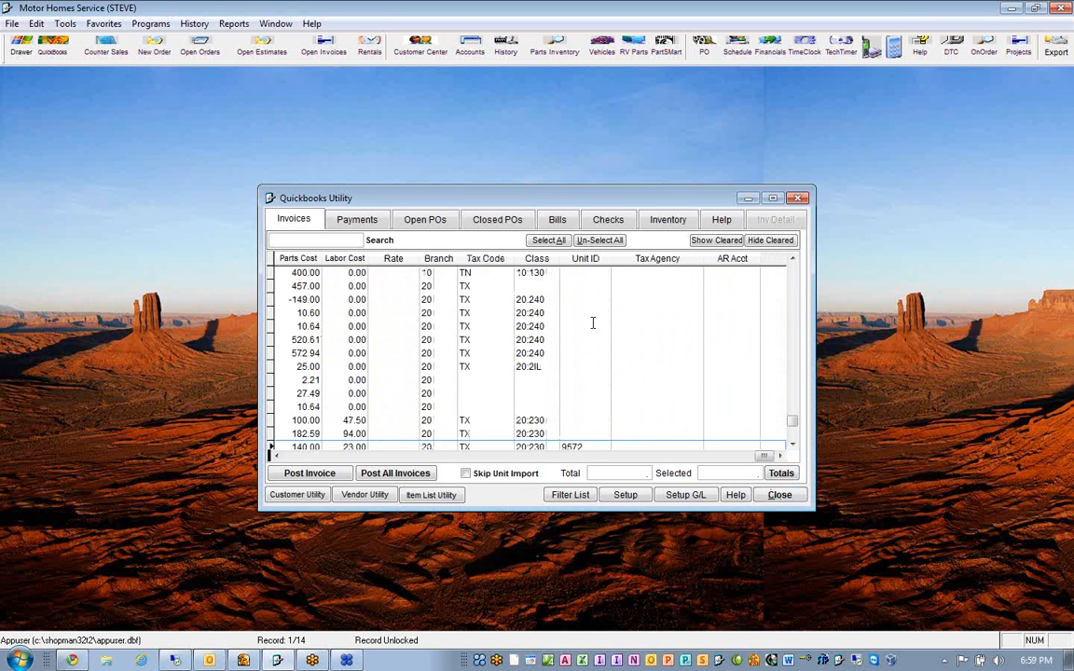
left_click(489, 272)
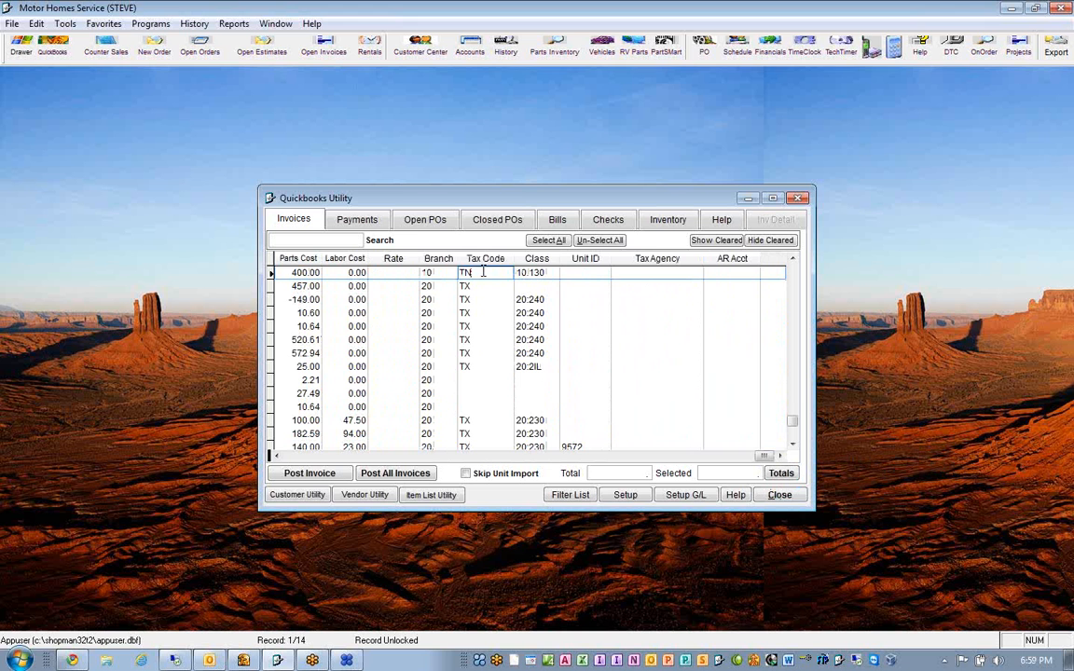
left_click(548, 272)
left_click_drag(547, 272, 488, 282)
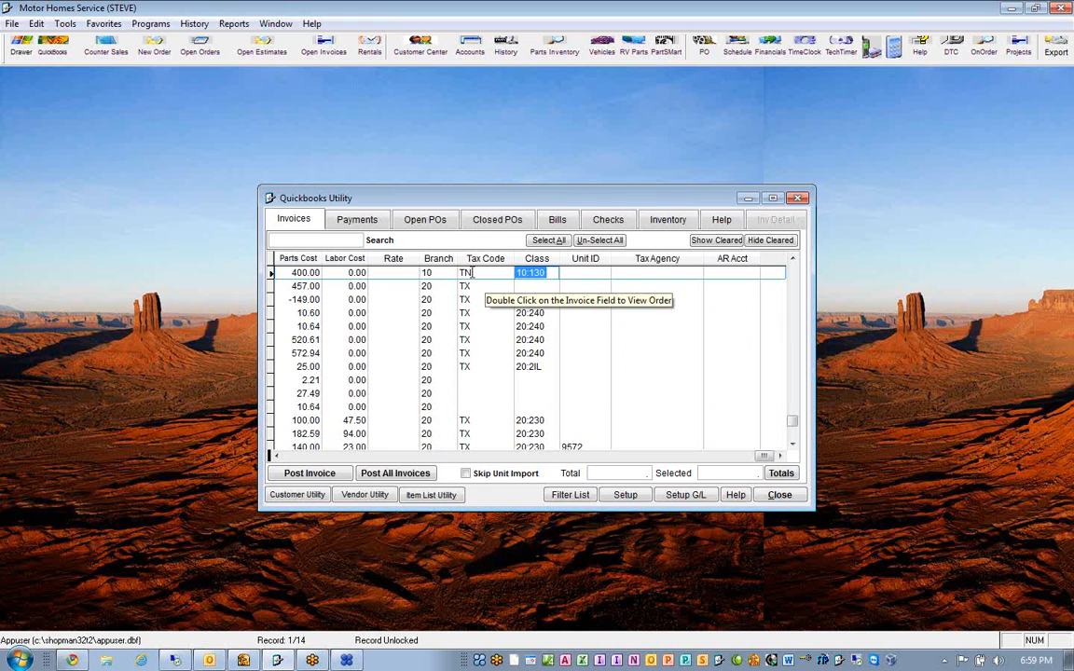
key("shift+Tab")
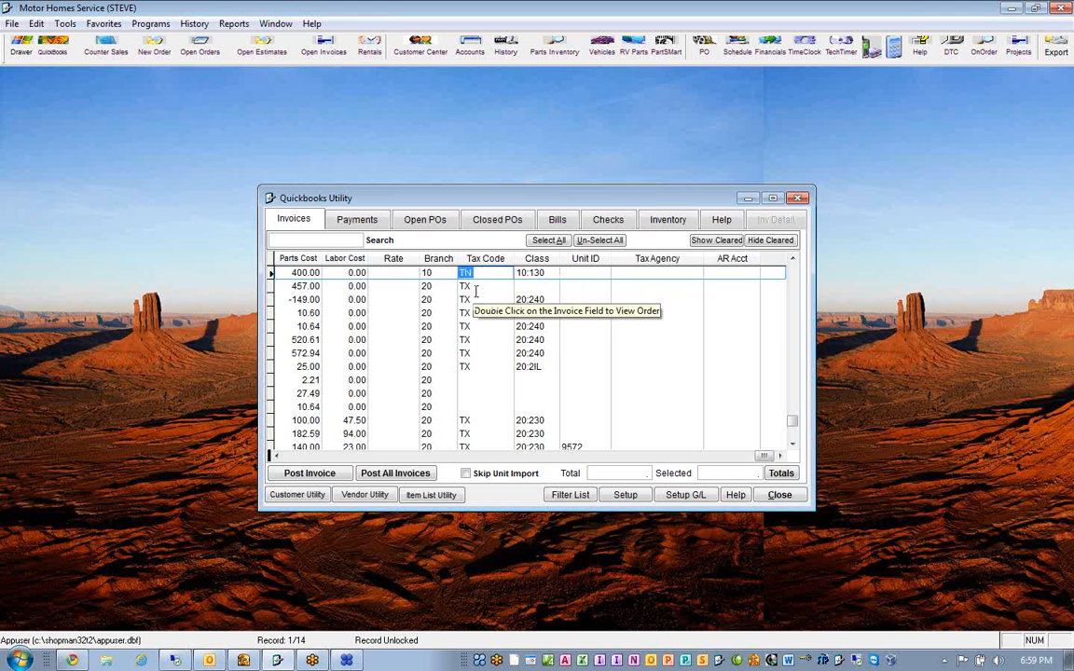
key("shift+Tab")
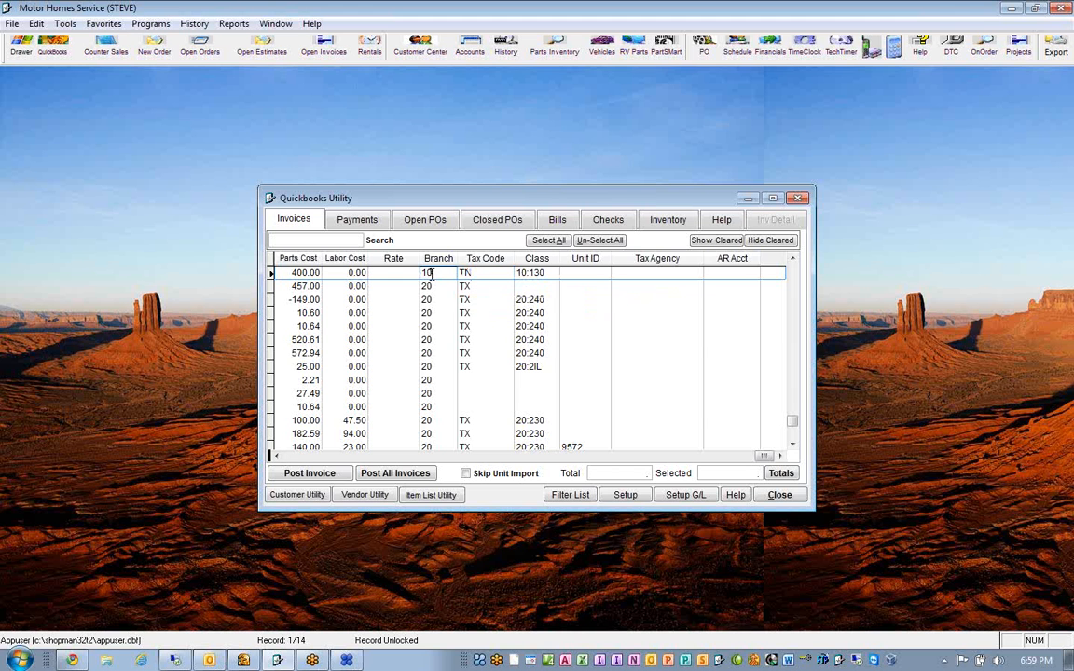